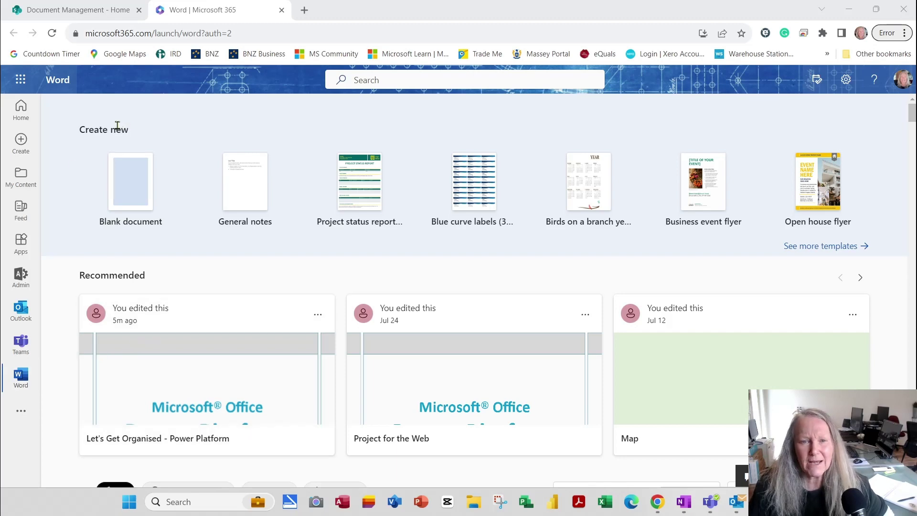
Open Planner from the Microsoft 365 app launcher and enlarge the page for easier reading
{"action": "left_click", "coordinate": [20, 79]}
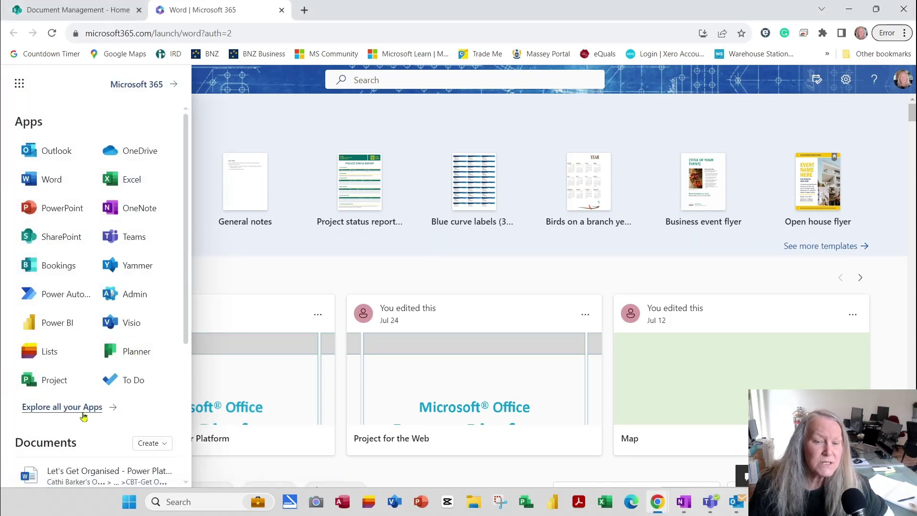
{"action": "left_click", "coordinate": [136, 352]}
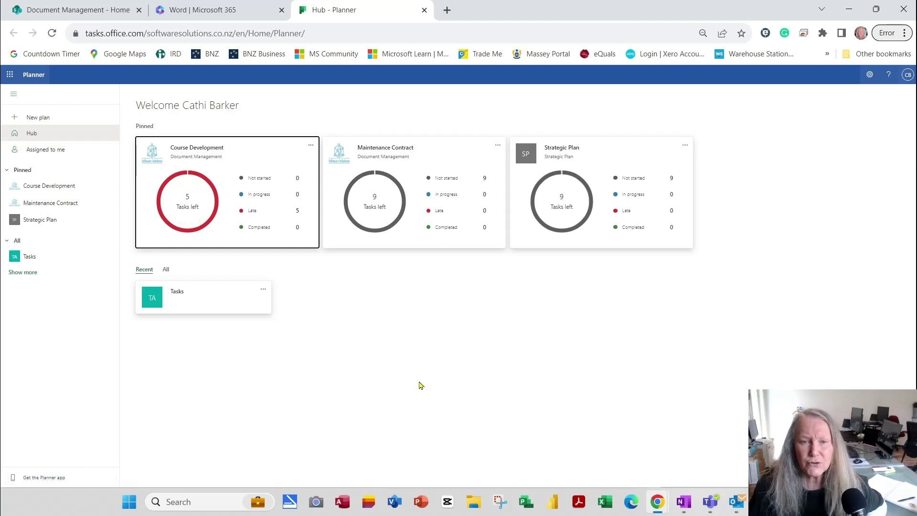
{"action": "key", "text": "ctrl+plus"}
{"action": "scroll", "coordinate": [420, 385], "scroll_direction": "up", "scroll_amount": 2}
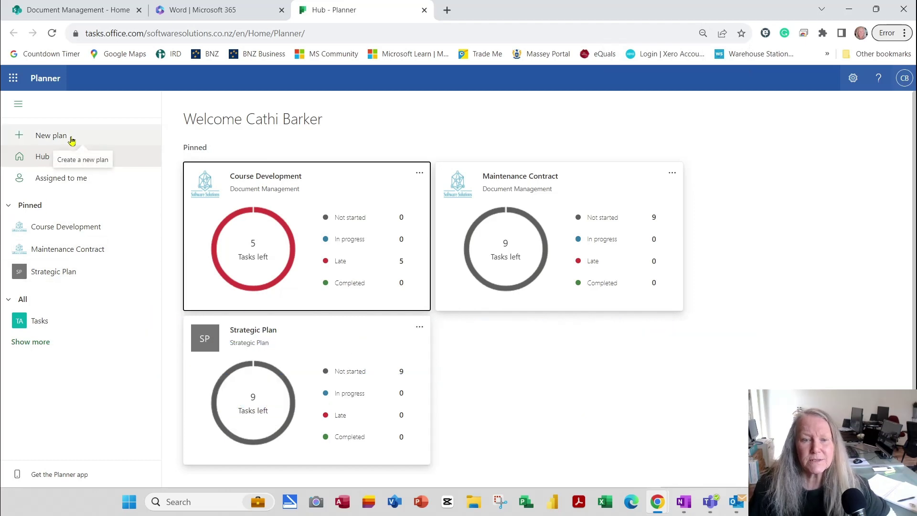
Start a new plan from the Project Management template and name it "Job 1154660"
{"action": "left_click", "coordinate": [71, 141]}
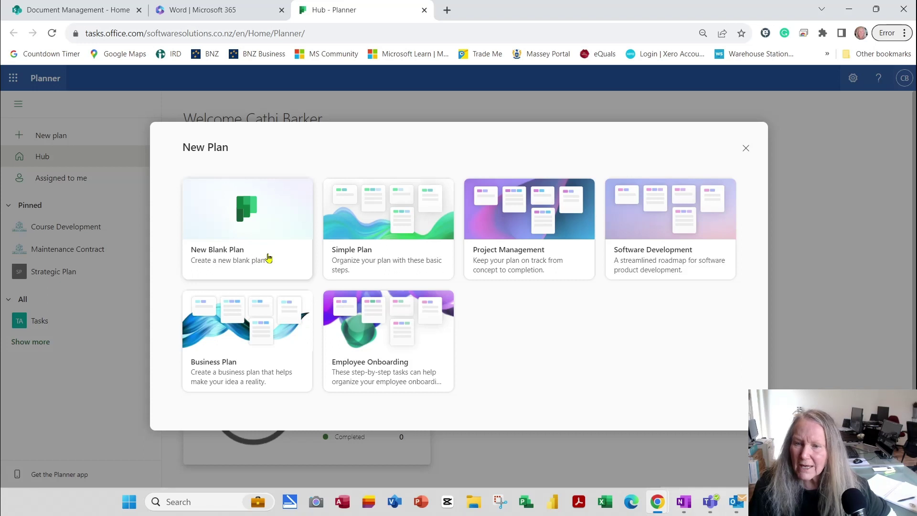
{"action": "left_click", "coordinate": [527, 231]}
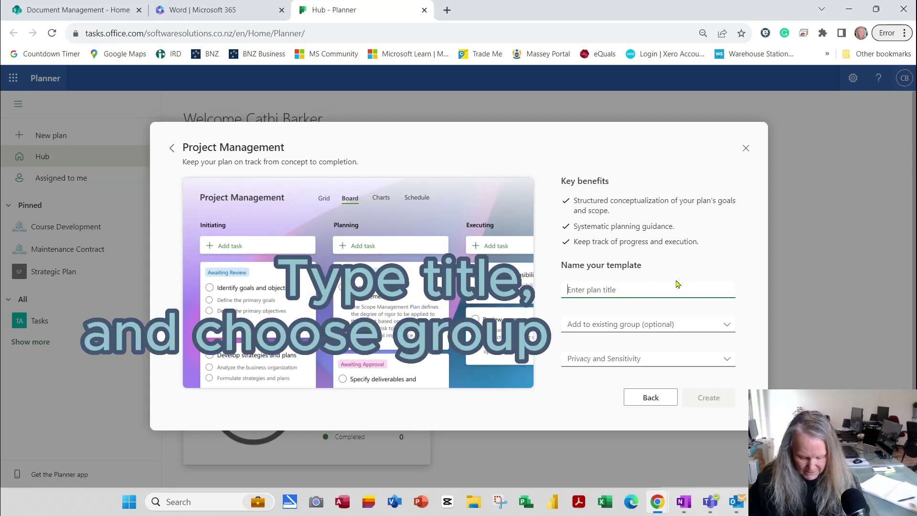
{"action": "type", "text": "`Job"}
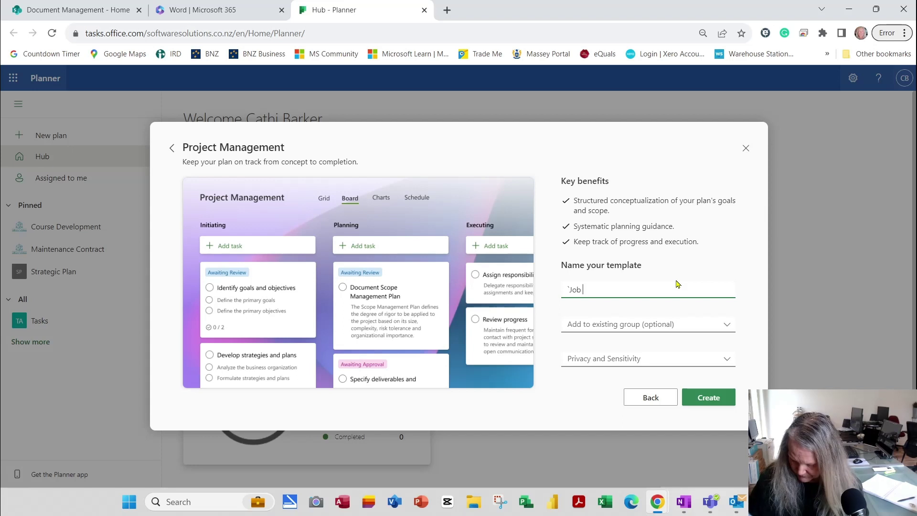
{"action": "key", "text": "Home"}
{"action": "key", "text": "Delete"}
{"action": "key", "text": "End"}
{"action": "type", "text": "1154"}
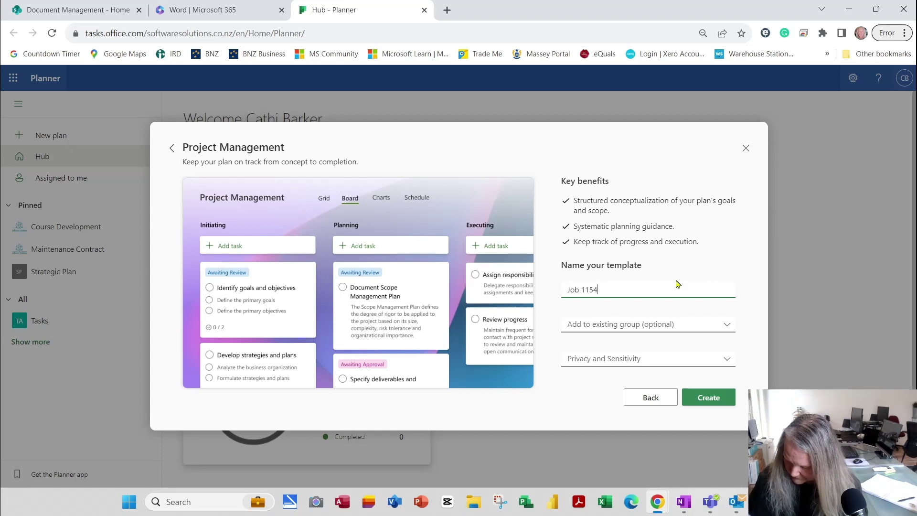
{"action": "type", "text": "660"}
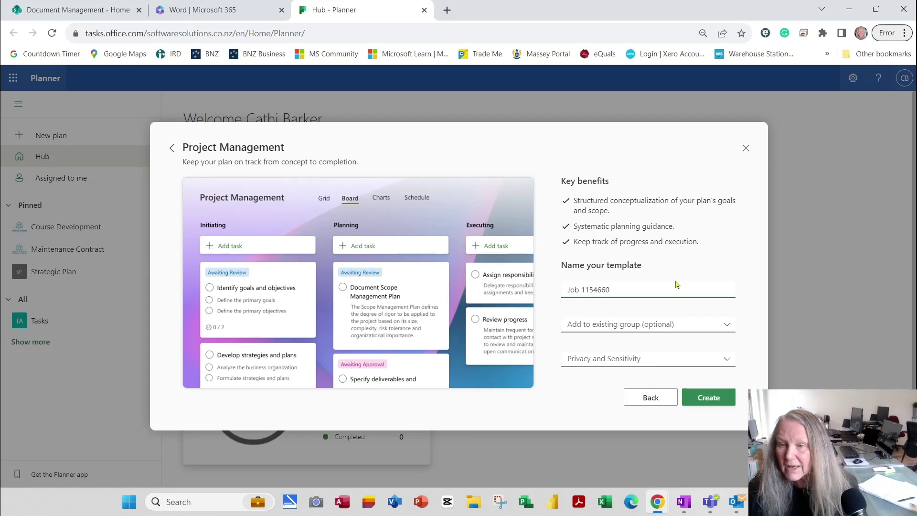
Create the plan in the existing Document Management group and pin it
{"action": "left_click", "coordinate": [727, 325]}
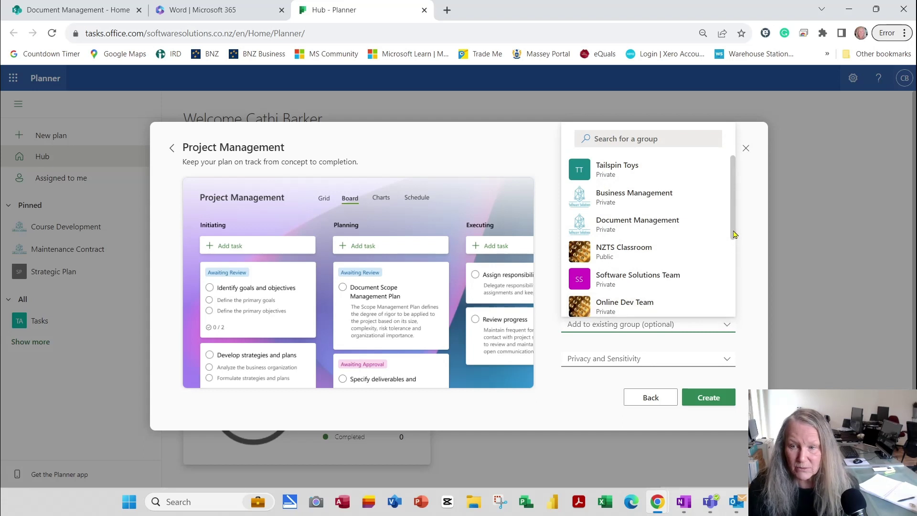
{"action": "left_click", "coordinate": [658, 230]}
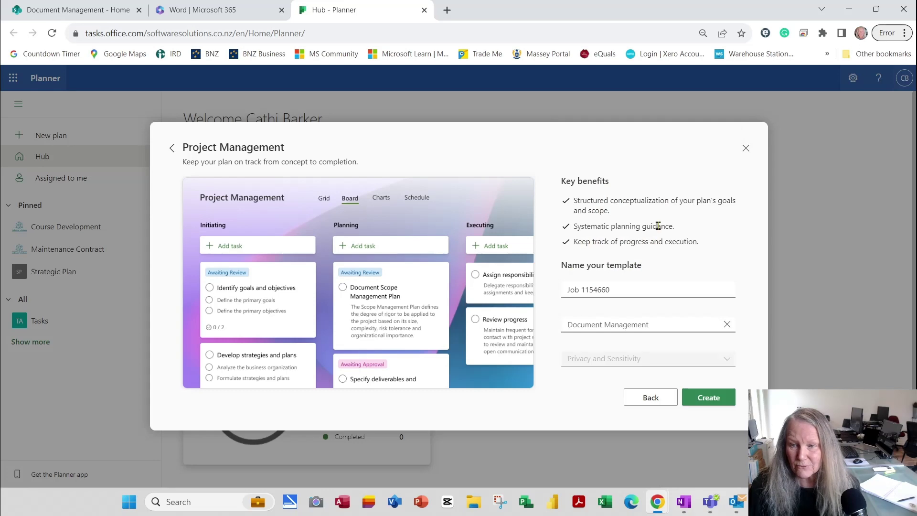
{"action": "left_click", "coordinate": [716, 396]}
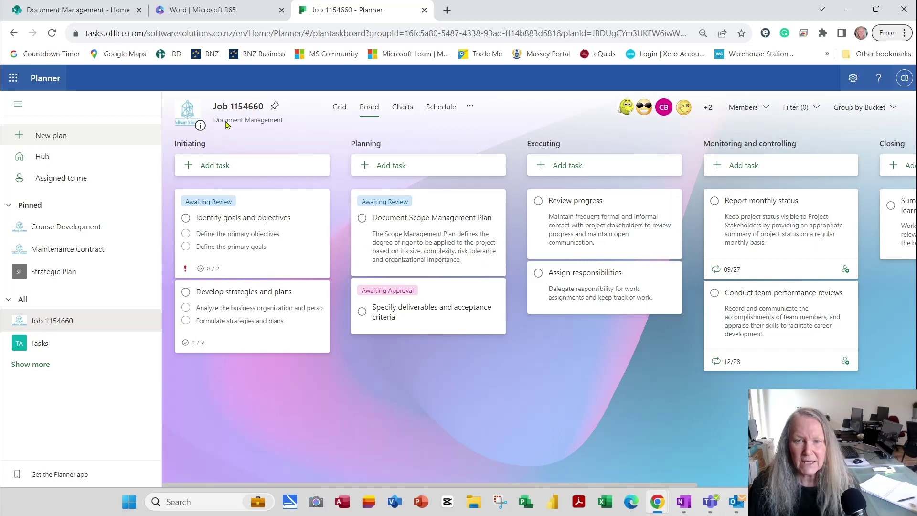
{"action": "left_click", "coordinate": [275, 108]}
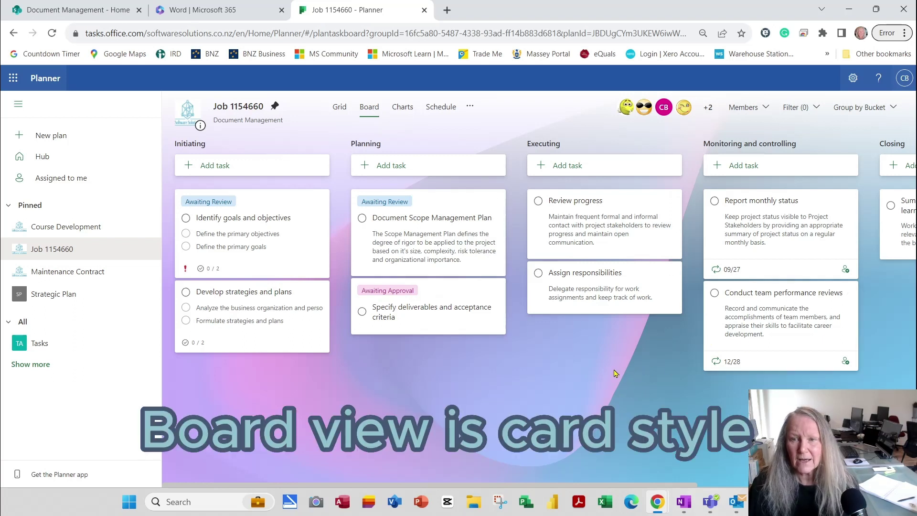
Look over the plan's additional options and examine the buckets and tasks on its board
{"action": "left_click", "coordinate": [470, 106]}
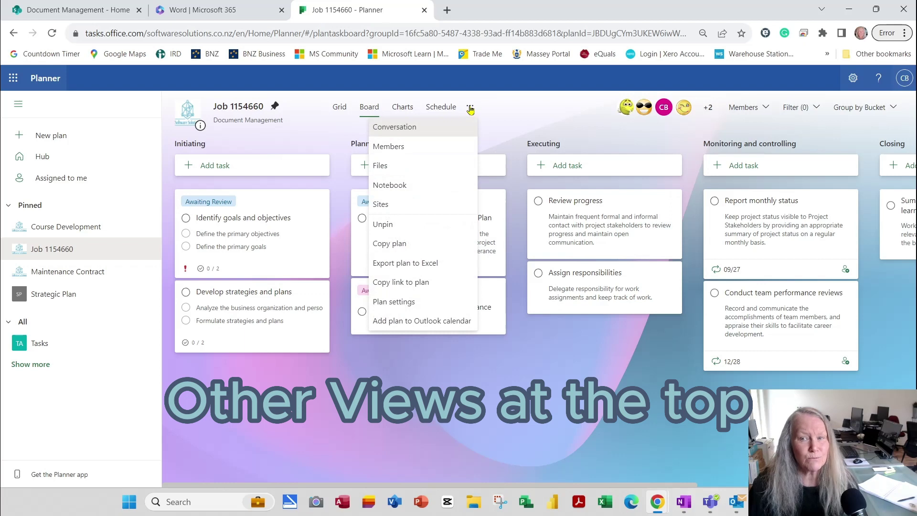
{"action": "left_click", "coordinate": [469, 108]}
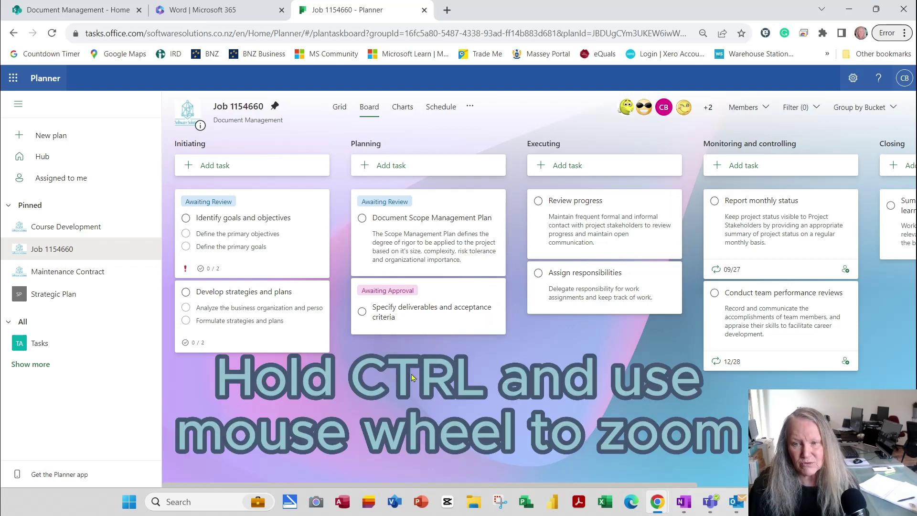
{"action": "scroll", "coordinate": [412, 377], "scroll_direction": "down", "scroll_amount": 2}
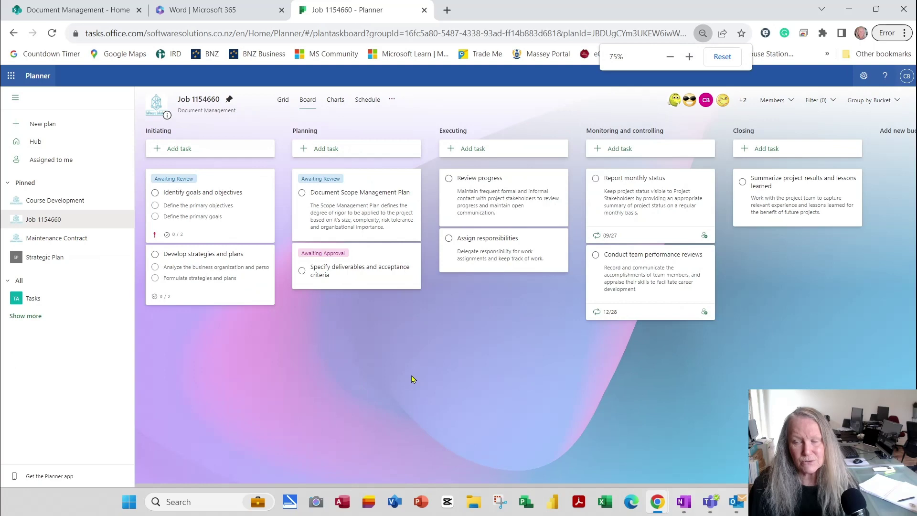
{"action": "scroll", "coordinate": [413, 378], "scroll_direction": "down", "scroll_amount": 1}
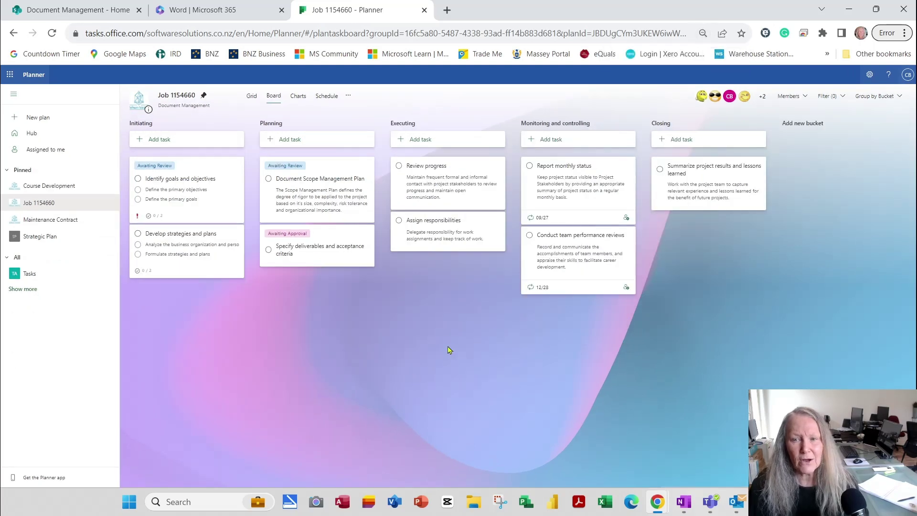
{"action": "scroll", "coordinate": [449, 351], "scroll_direction": "up", "scroll_amount": 2}
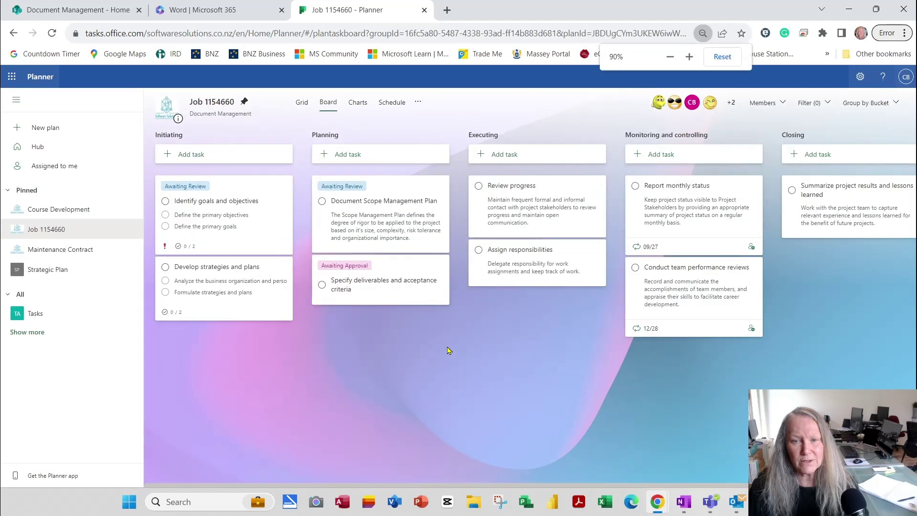
{"action": "scroll", "coordinate": [449, 350], "scroll_direction": "up", "scroll_amount": 3}
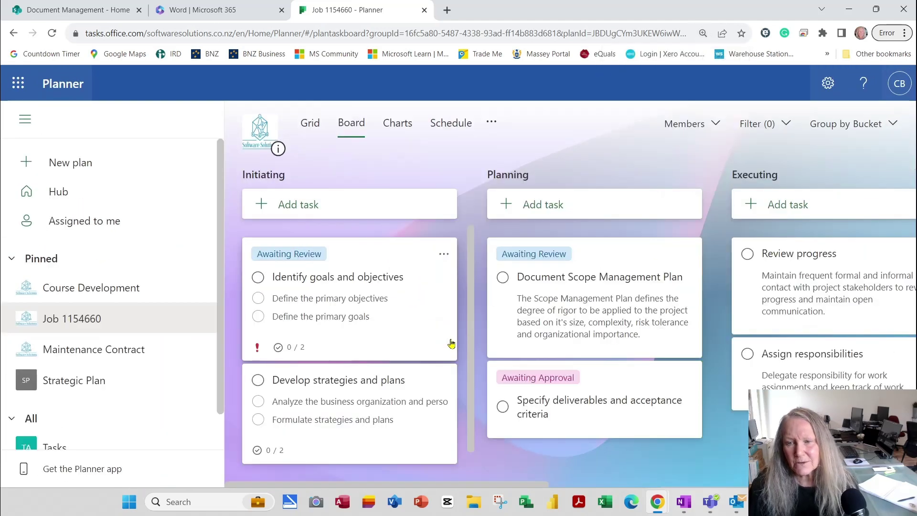
{"action": "scroll", "coordinate": [450, 343], "scroll_direction": "down", "scroll_amount": 3}
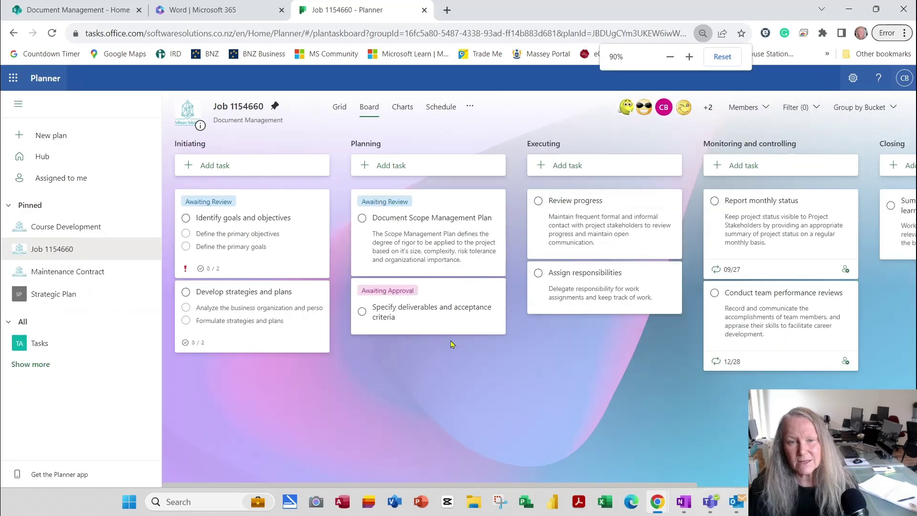
{"action": "scroll", "coordinate": [451, 343], "scroll_direction": "down", "scroll_amount": 1}
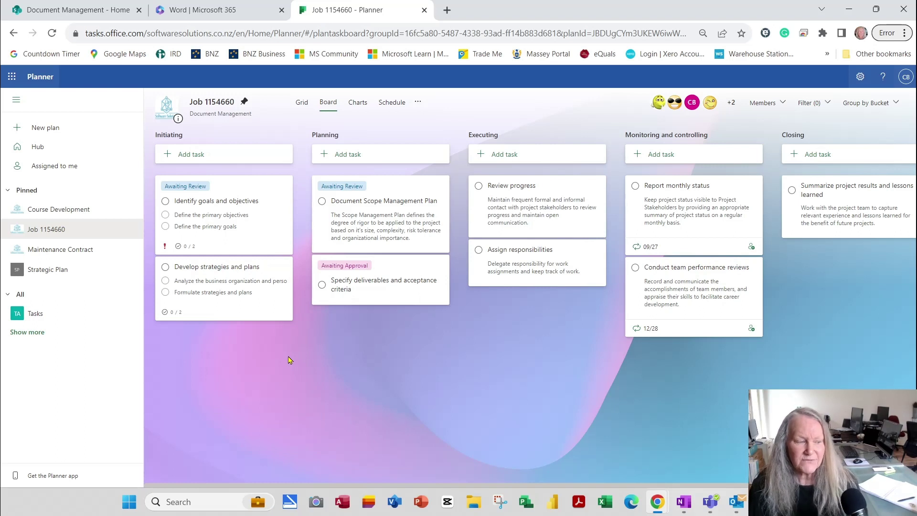
Start a new task named "Draw Up Scope Document" in the Initiating bucket
{"action": "left_click", "coordinate": [194, 157]}
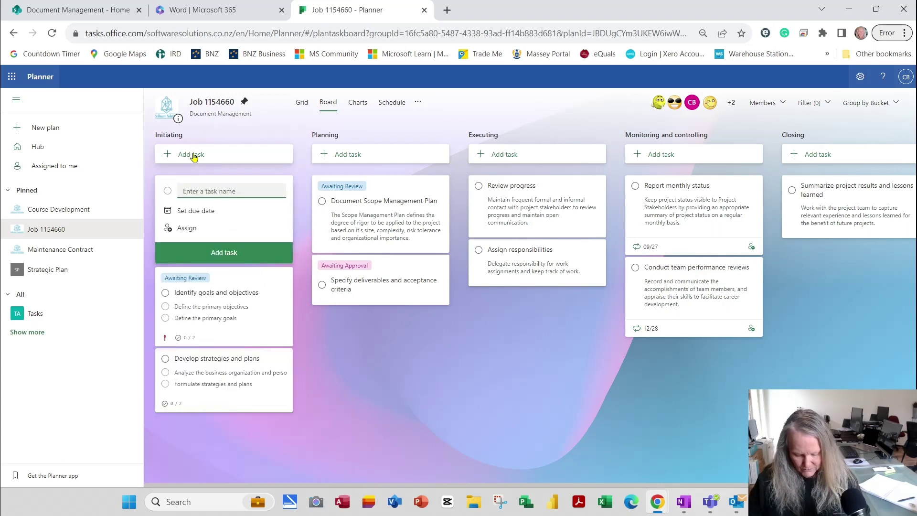
{"action": "type", "text": "Draw U"}
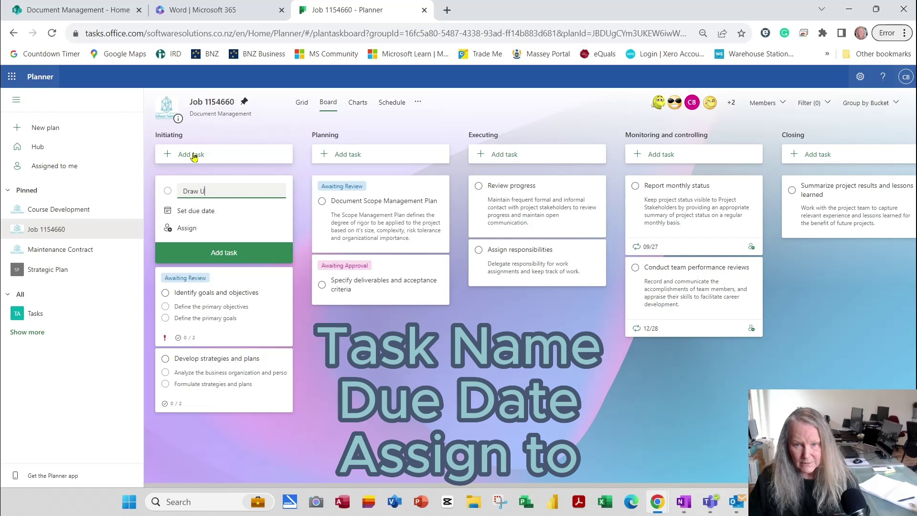
{"action": "type", "text": "p Scr"}
{"action": "key", "text": "BackSpace"}
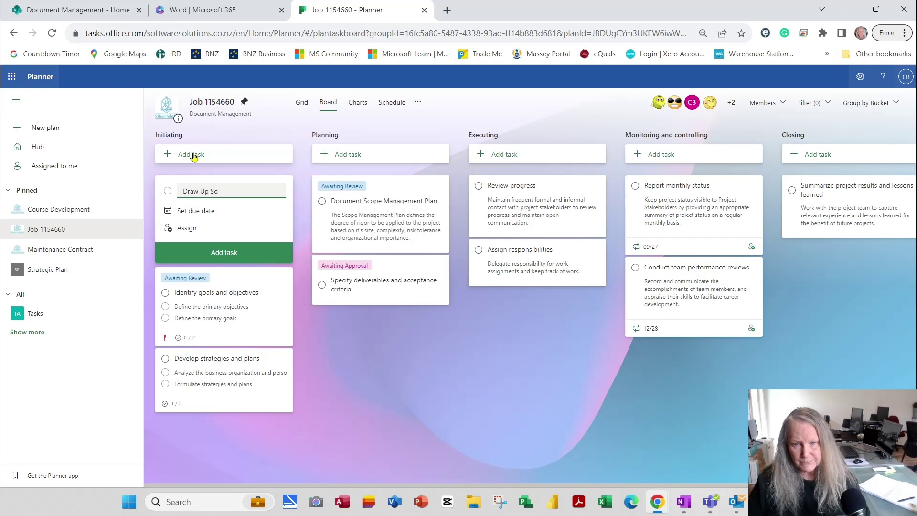
{"action": "type", "text": "ope Docu"}
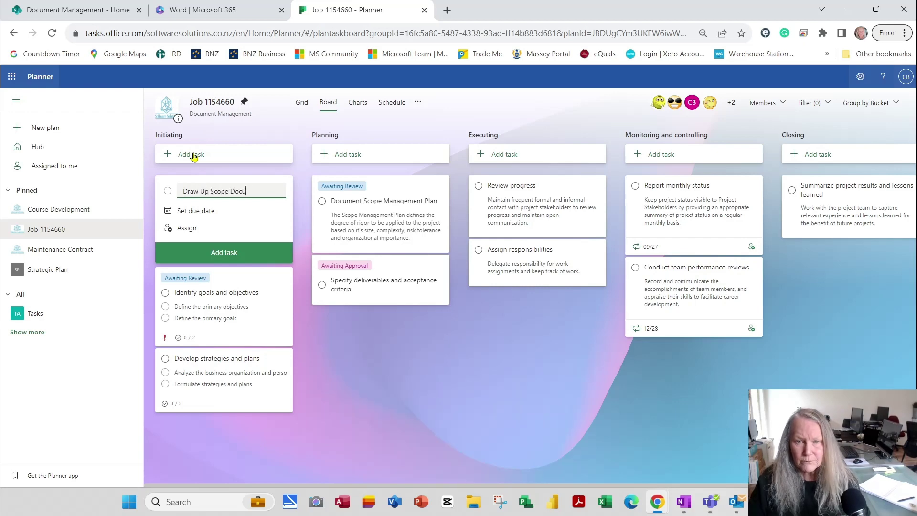
{"action": "type", "text": "ment"}
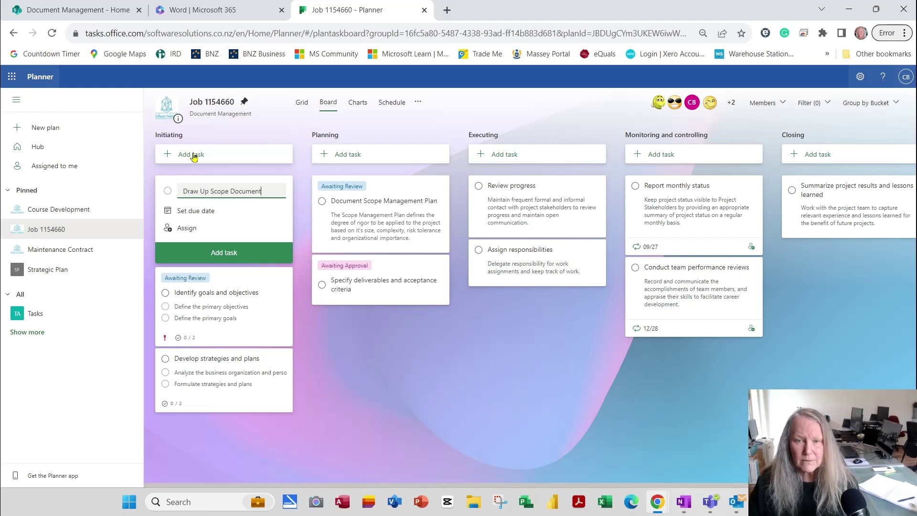
Set the new task's due date to 31 August 2023
{"action": "left_click", "coordinate": [191, 213]}
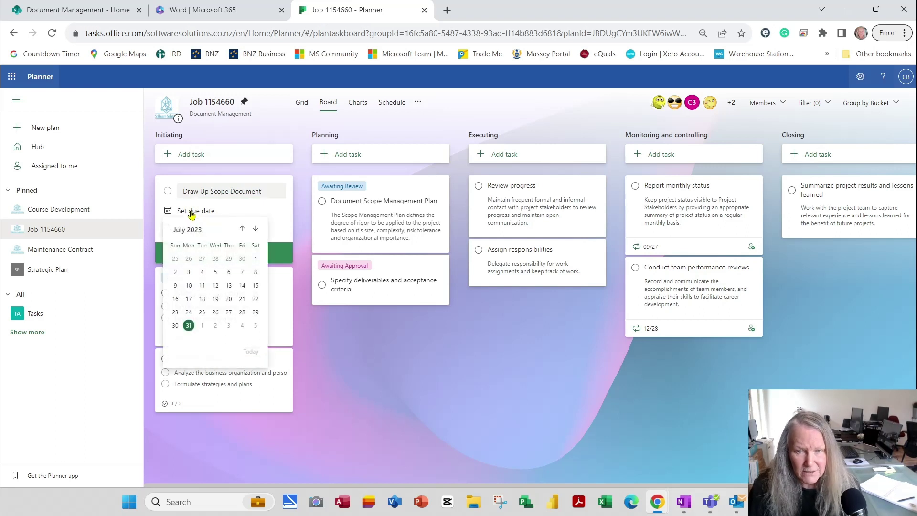
{"action": "left_click", "coordinate": [257, 230]}
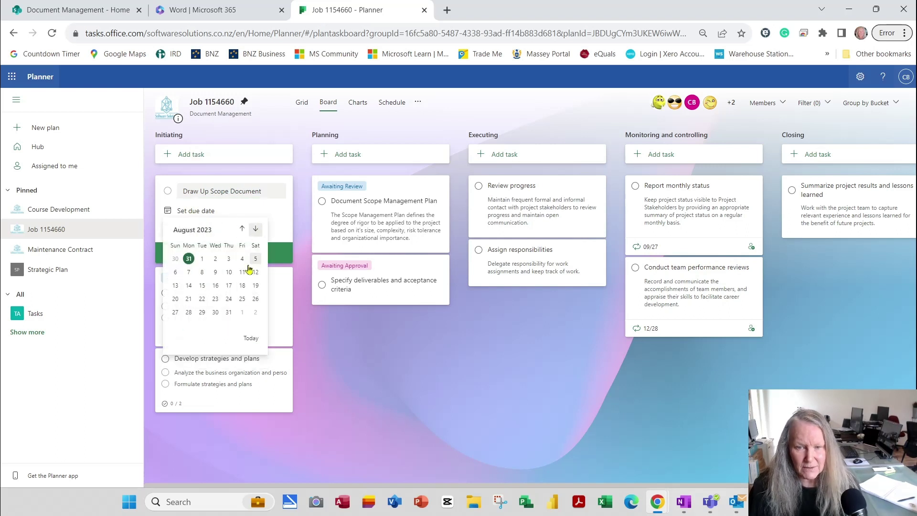
{"action": "left_click", "coordinate": [230, 312]}
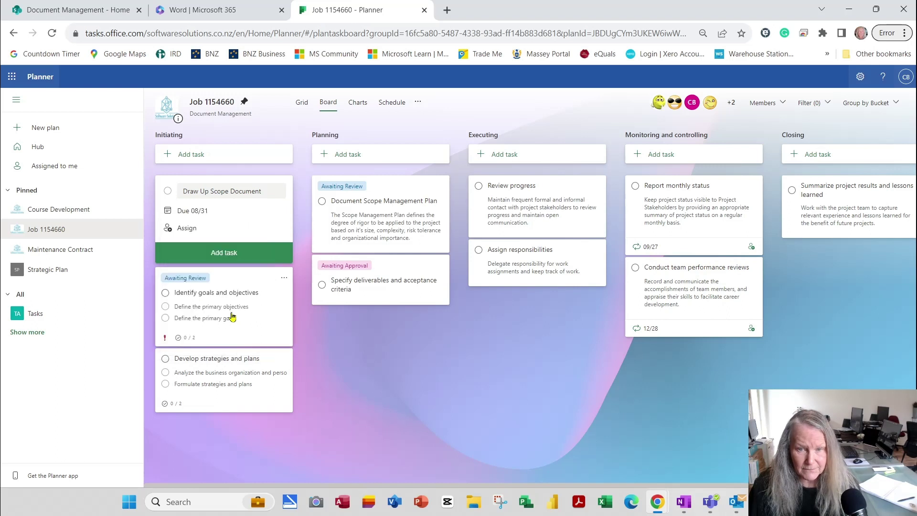
Assign the new task to the first suggested team member and add it to the Initiating bucket
{"action": "left_click", "coordinate": [191, 233]}
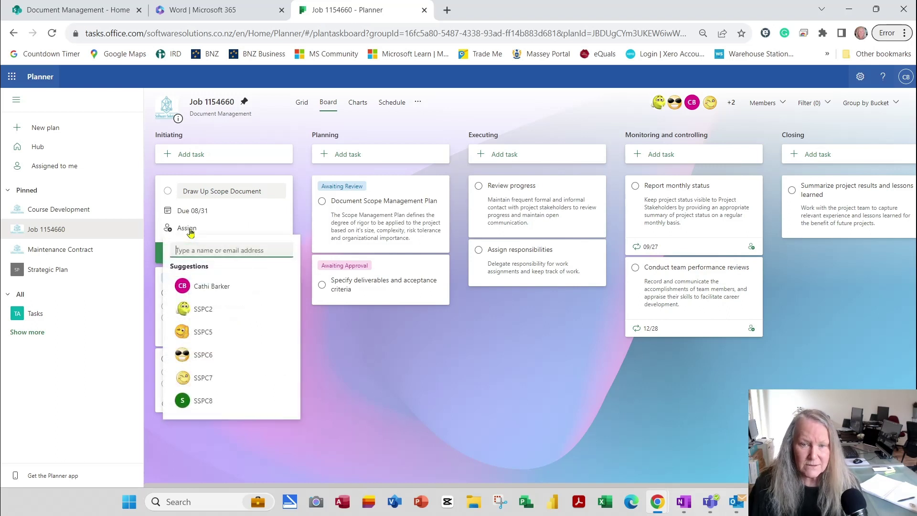
{"action": "left_click", "coordinate": [208, 288]}
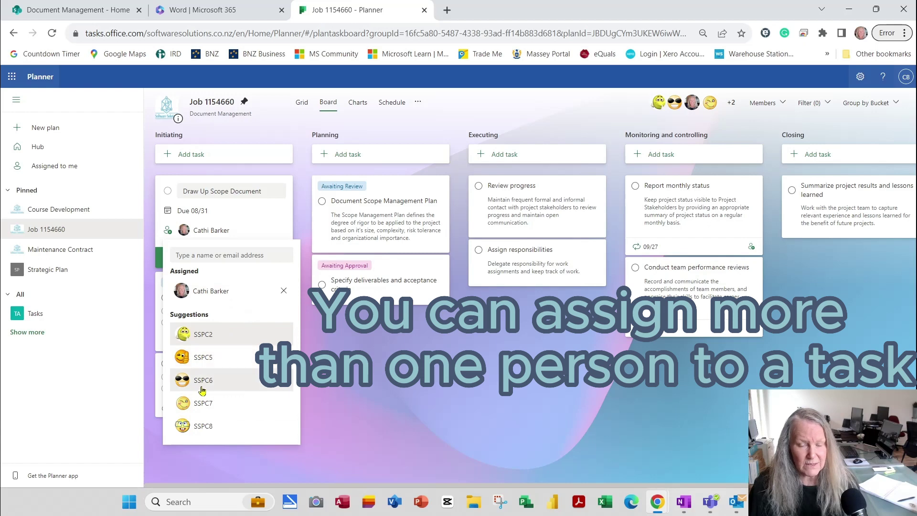
{"action": "left_click", "coordinate": [239, 235]}
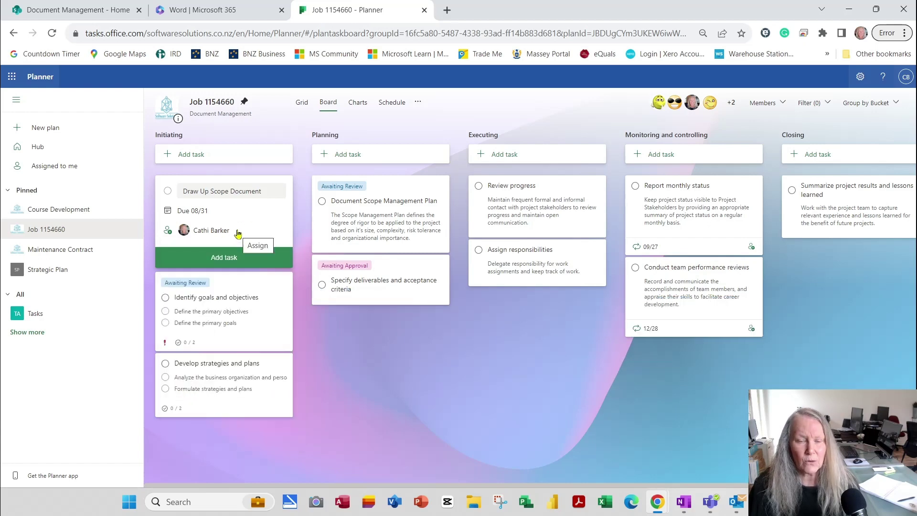
{"action": "left_click", "coordinate": [236, 261]}
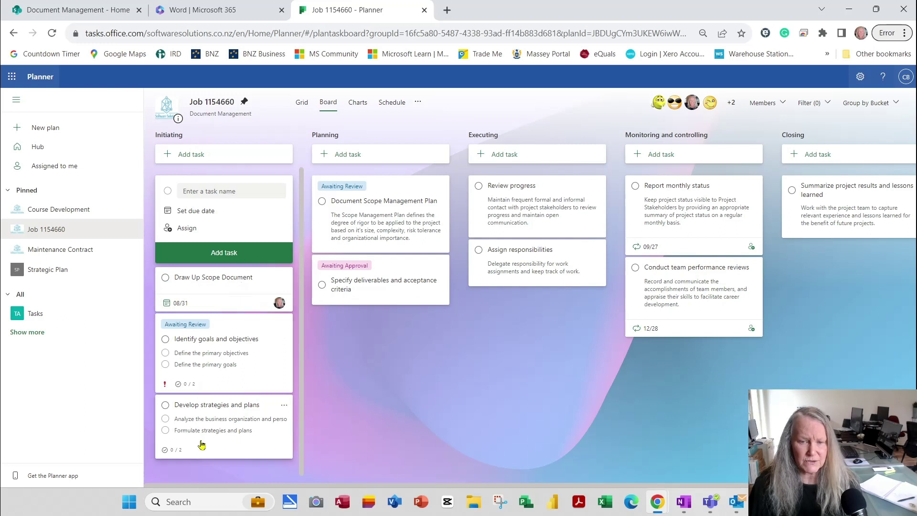
Close the blank task form and move the "Draw Up Scope Document" task below "Develop strategies and plans" in Initiating
{"action": "left_click", "coordinate": [210, 279]}
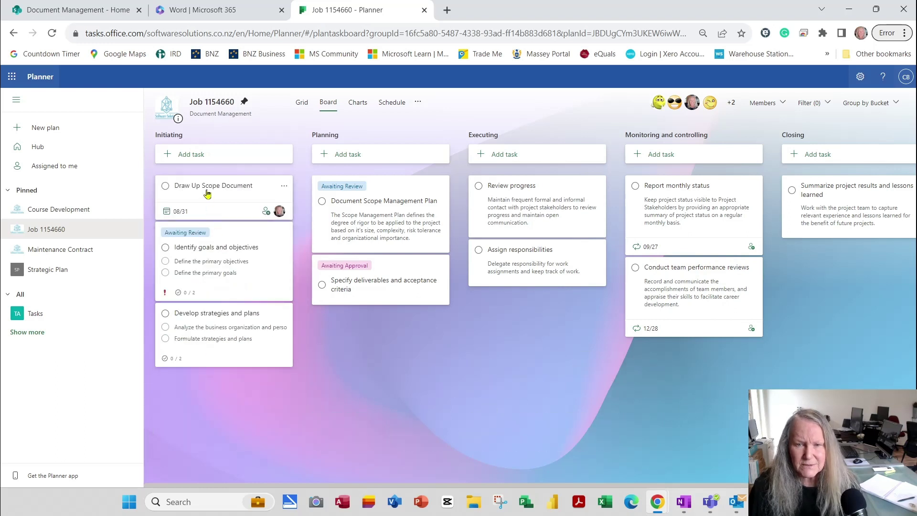
{"action": "left_click_drag", "start_coordinate": [208, 232], "coordinate": [213, 357]}
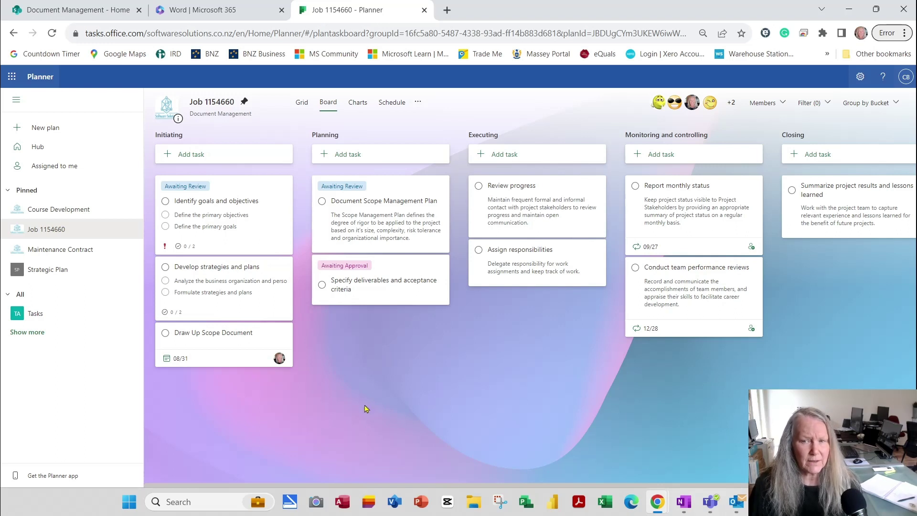
Start a new task named "Procurement" in the Planning bucket with a due date of 20 September 2023
{"action": "left_click", "coordinate": [354, 155]}
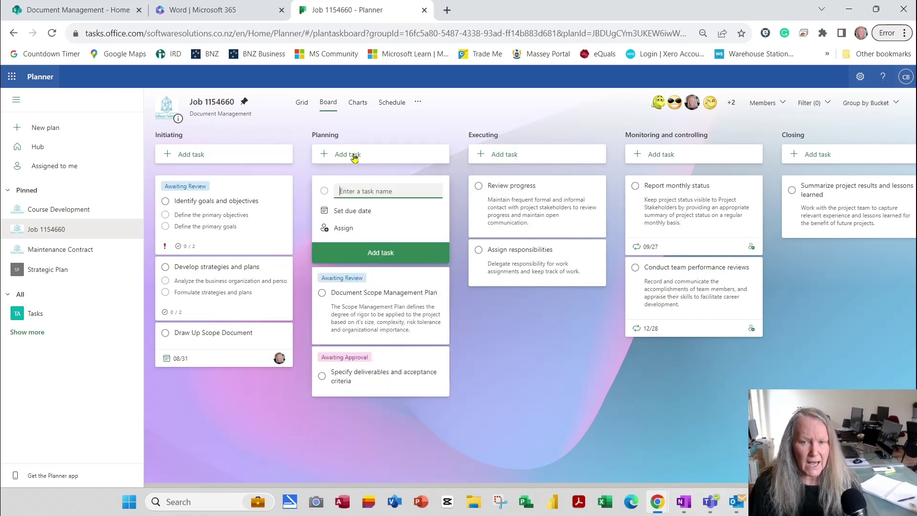
{"action": "type", "text": "Proc"}
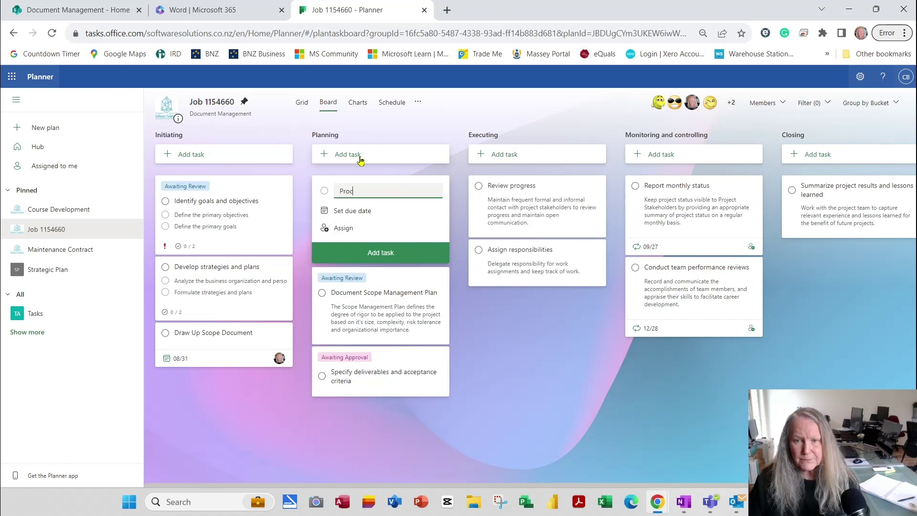
{"action": "type", "text": "urement"}
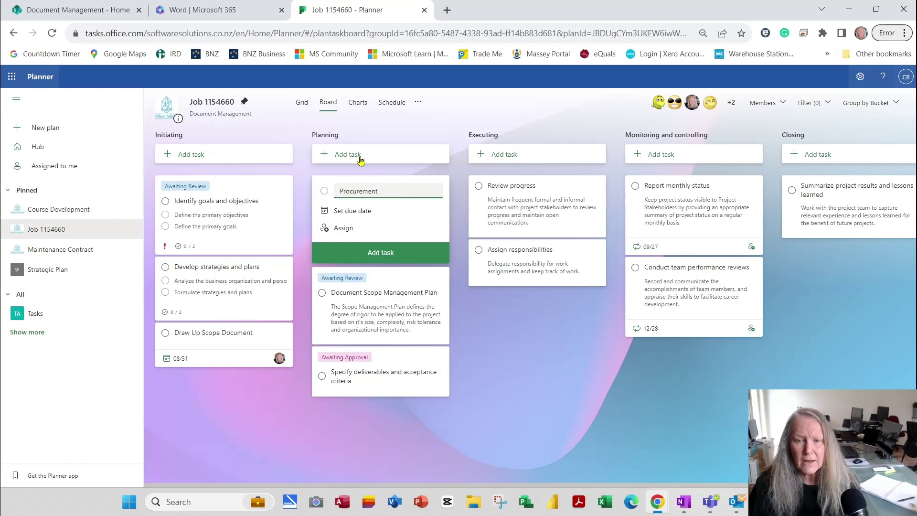
{"action": "left_click", "coordinate": [348, 211]}
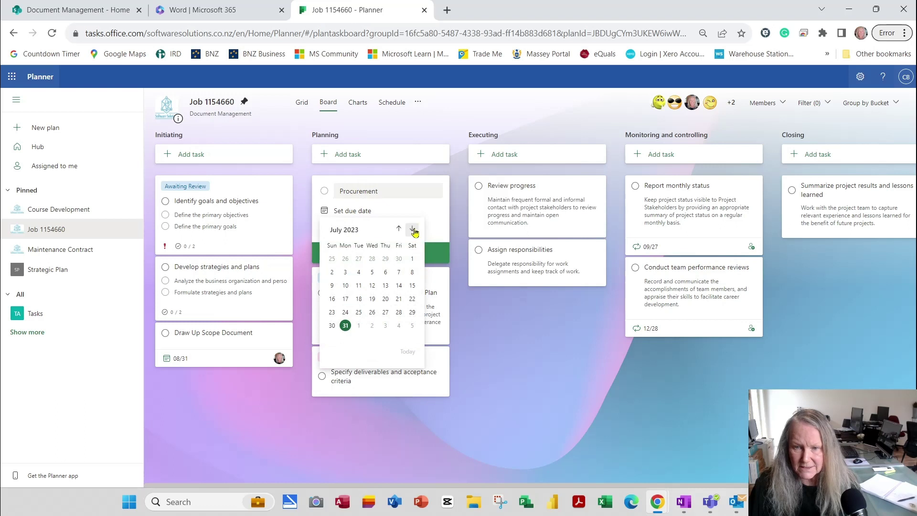
{"action": "left_click", "coordinate": [412, 229]}
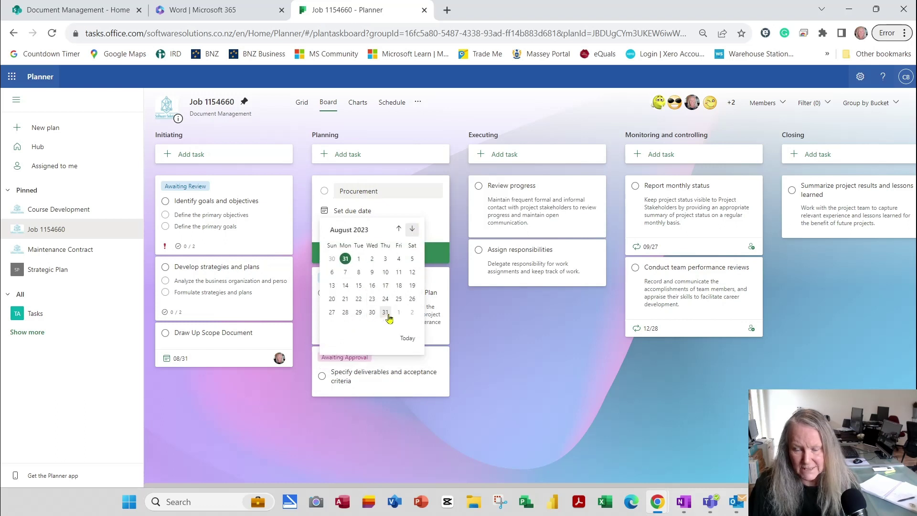
{"action": "left_click", "coordinate": [412, 229]}
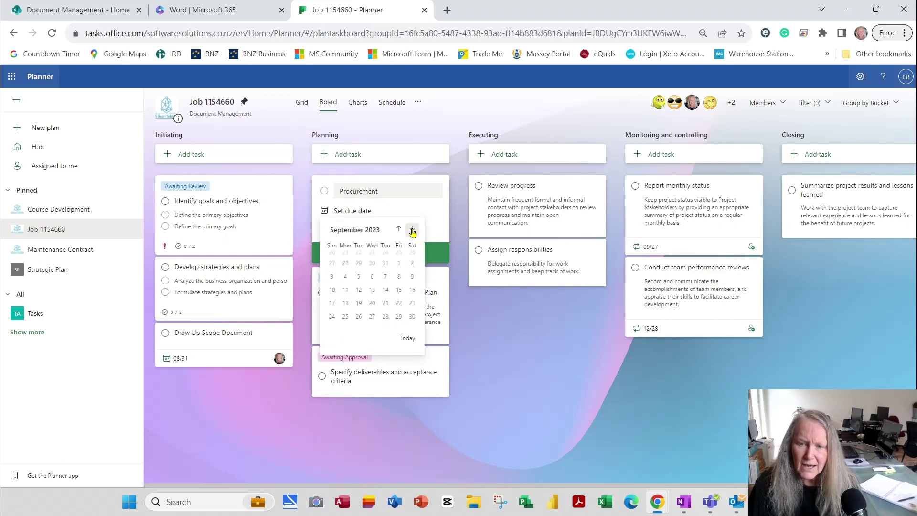
{"action": "left_click", "coordinate": [372, 298]}
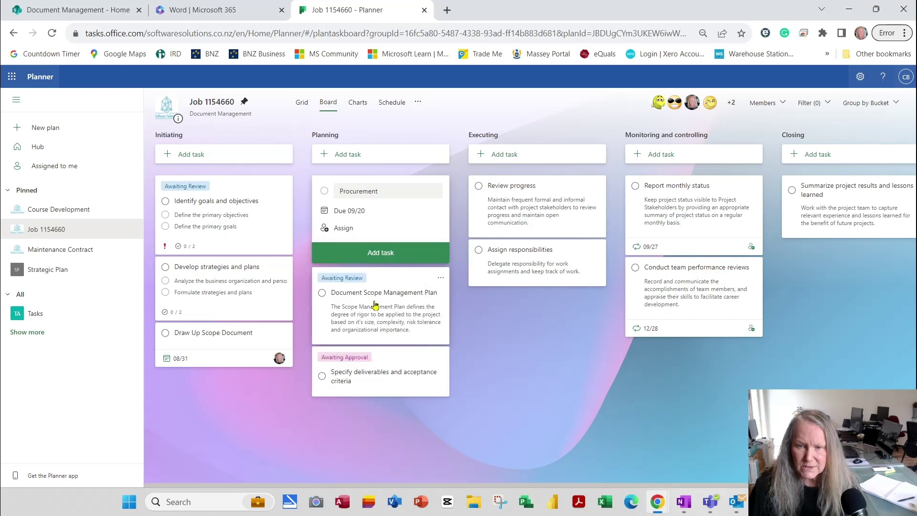
Assign the new task to SSPC2 and SSPC5, add it to the Planning bucket and close the blank task form
{"action": "left_click", "coordinate": [342, 228]}
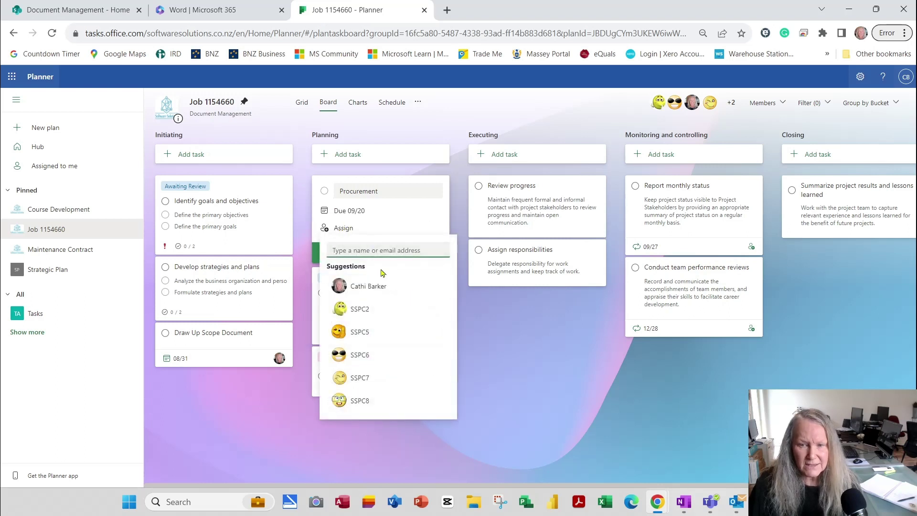
{"action": "left_click", "coordinate": [367, 310]}
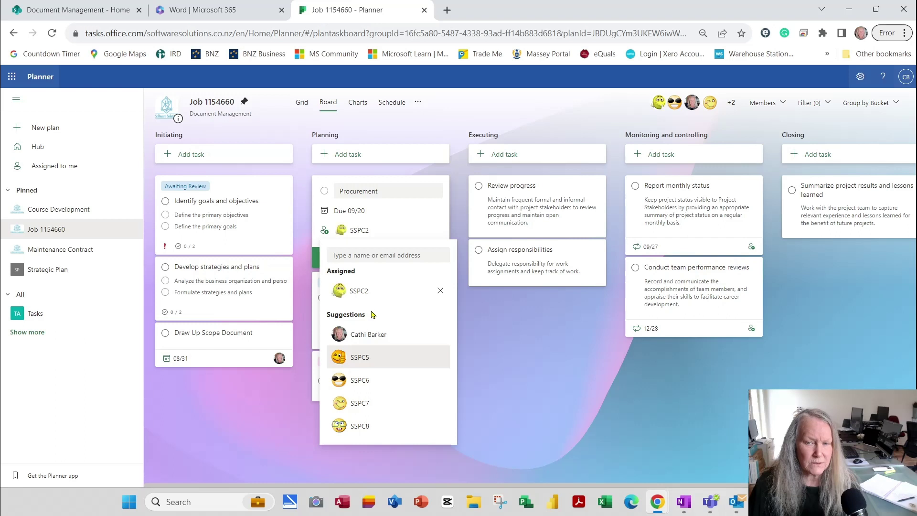
{"action": "left_click", "coordinate": [371, 357]}
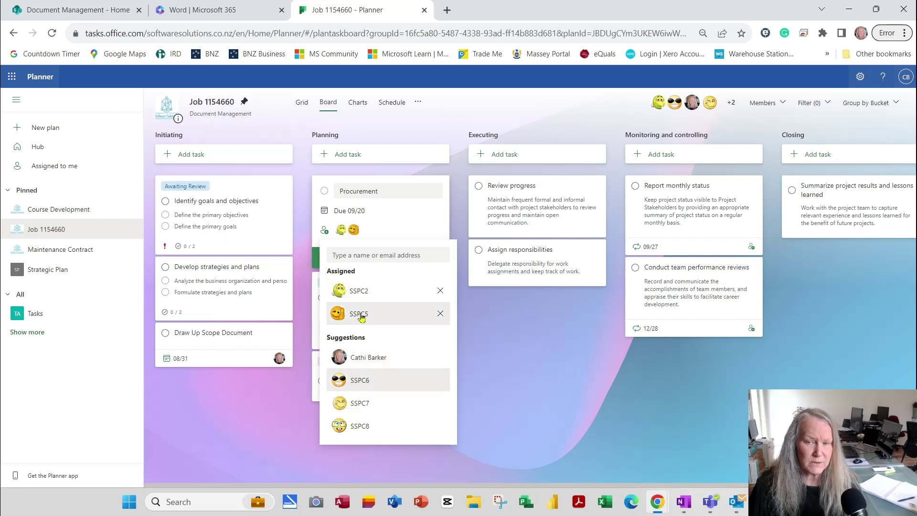
{"action": "left_click", "coordinate": [384, 234]}
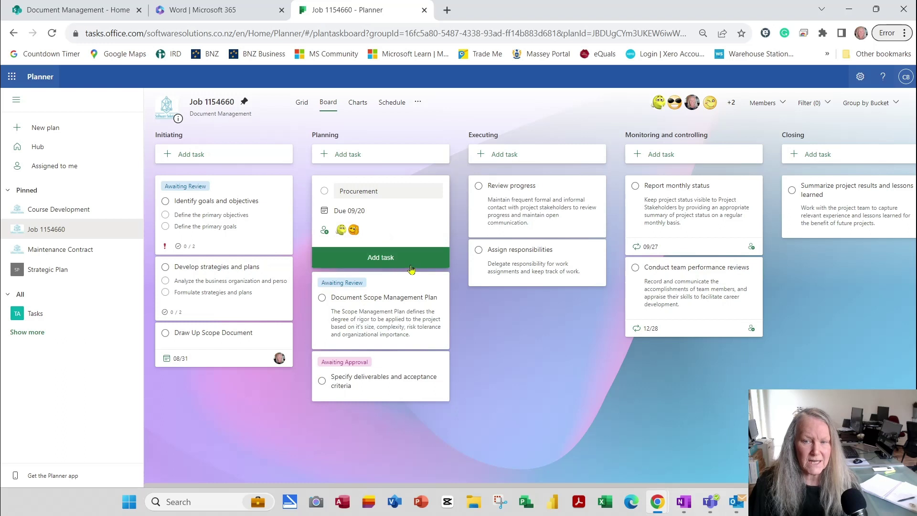
{"action": "left_click", "coordinate": [390, 262]}
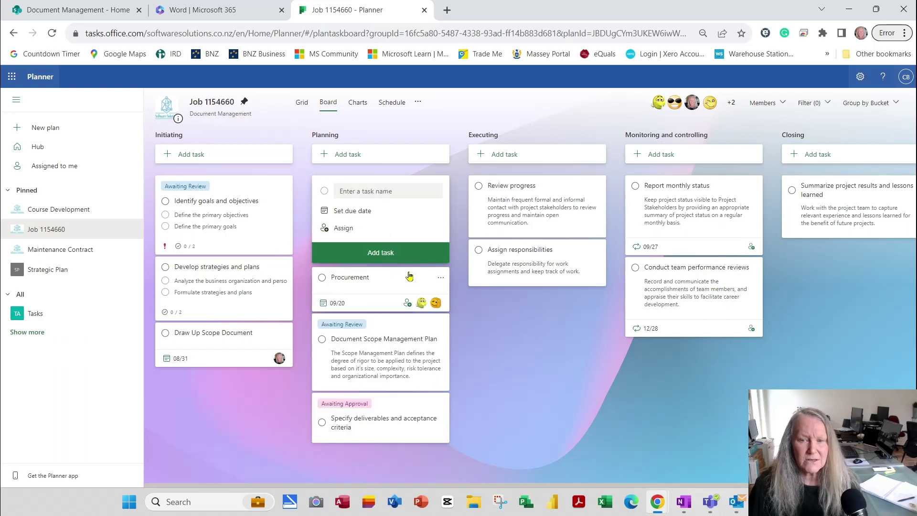
{"action": "key", "text": "Escape"}
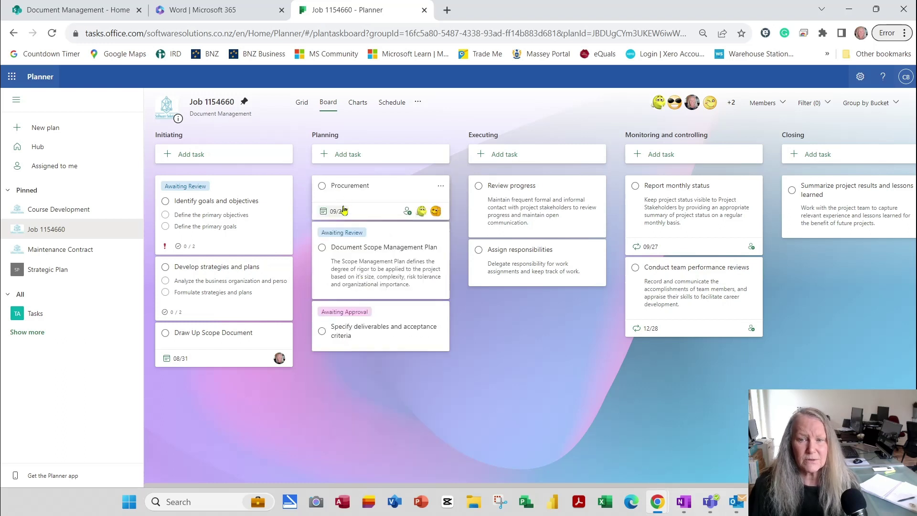
Open the details of the Procurement task in the Planning bucket
{"action": "left_click", "coordinate": [366, 189]}
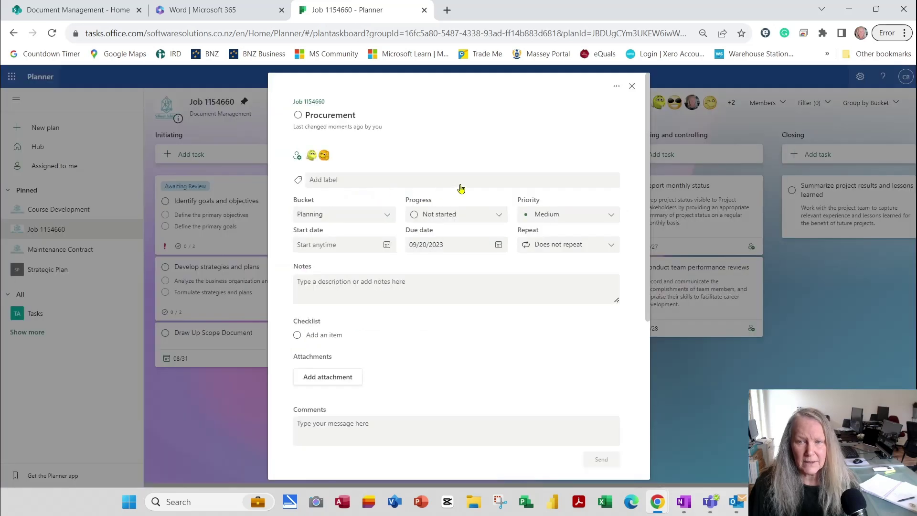
{"action": "left_click", "coordinate": [632, 88]}
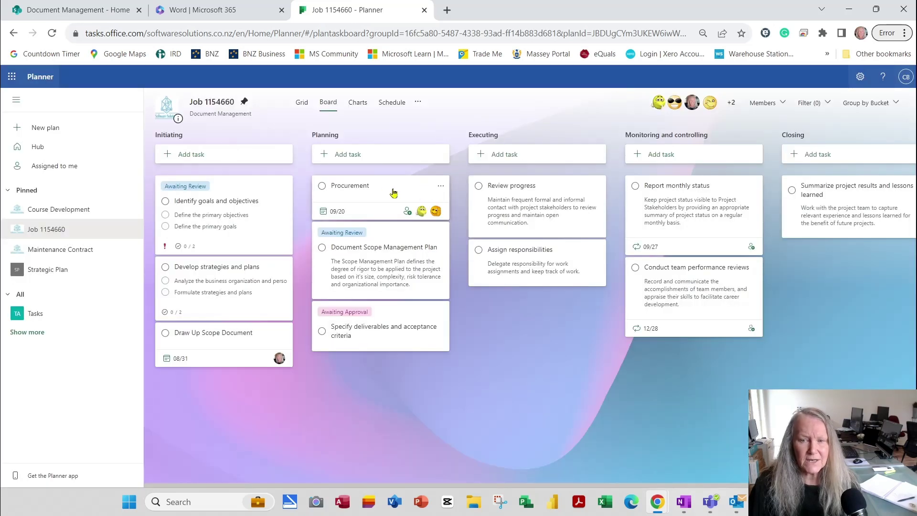
{"action": "left_click", "coordinate": [357, 191]}
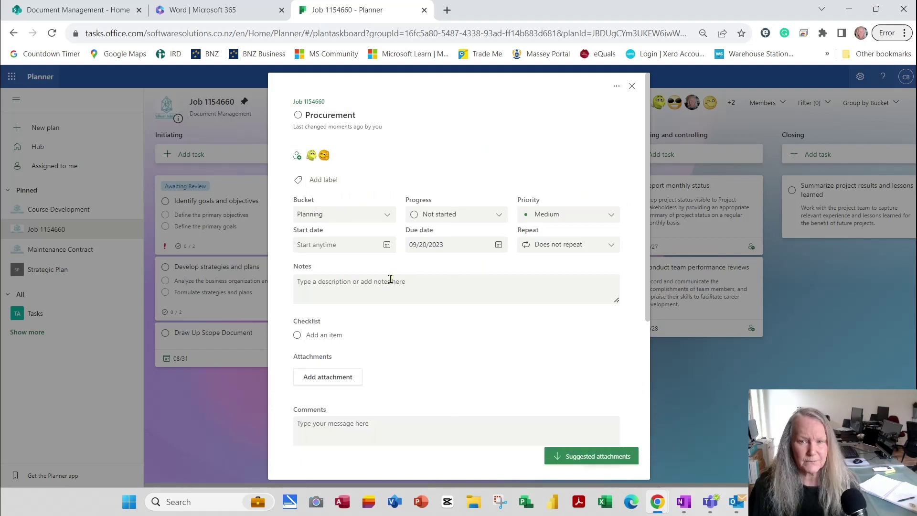
{"action": "left_click", "coordinate": [313, 114]}
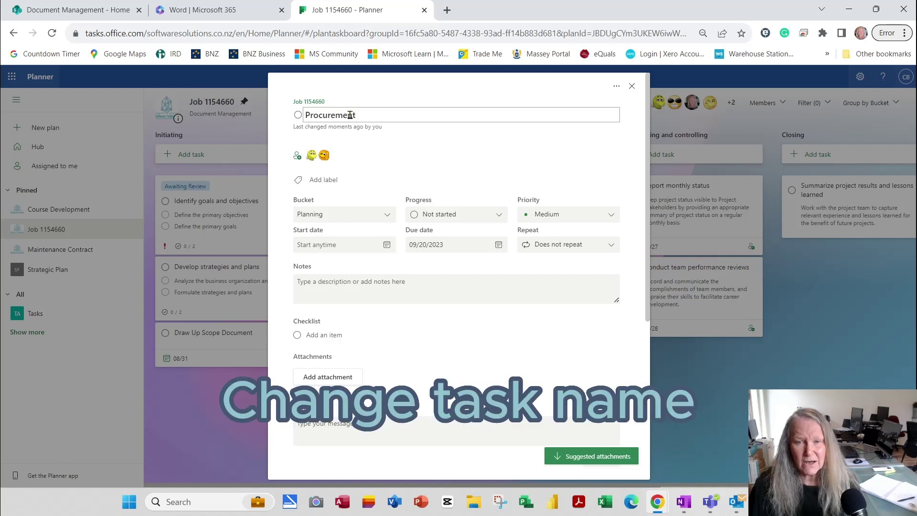
{"action": "left_click", "coordinate": [306, 102]}
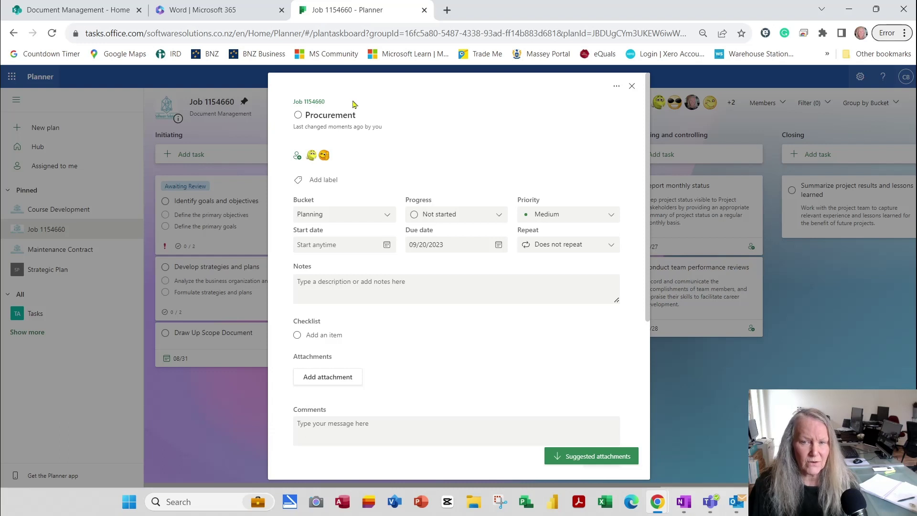
Assign SSPC6 and the first suggested team member to the Procurement task as well
{"action": "left_click", "coordinate": [297, 156]}
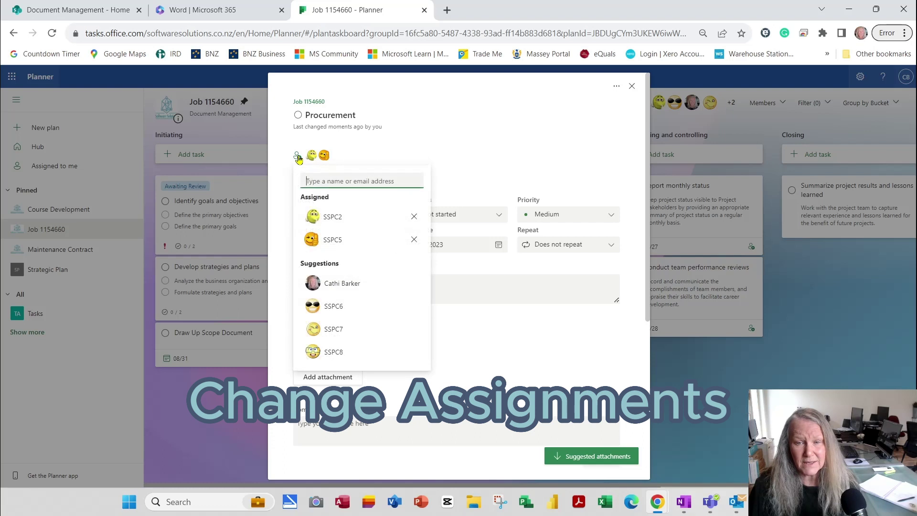
{"action": "left_click", "coordinate": [330, 308]}
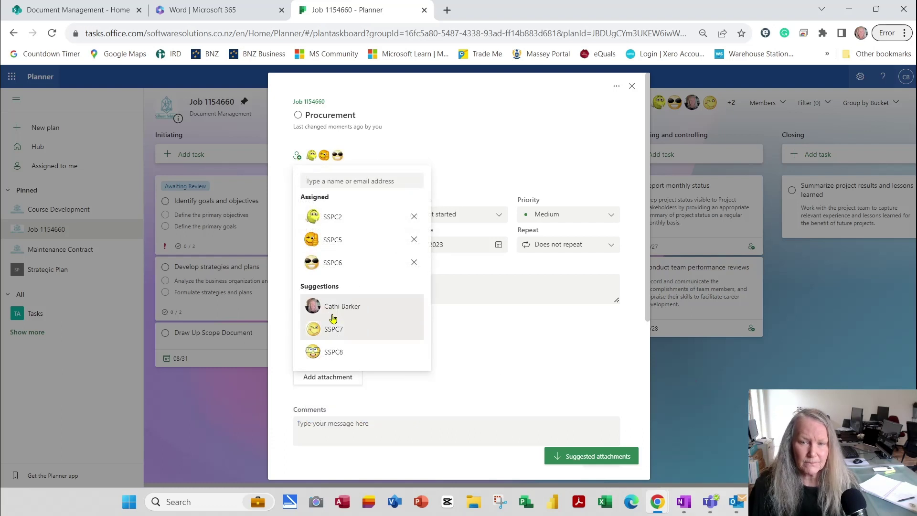
{"action": "left_click", "coordinate": [330, 308]}
{"action": "left_click", "coordinate": [503, 148]}
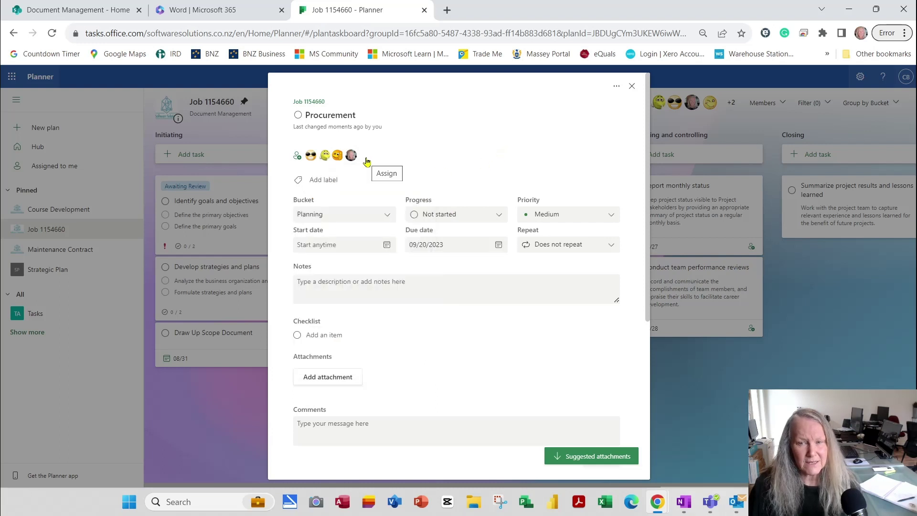
Rename the Yellow label to "Acquisition" from the Procurement task's label list
{"action": "left_click", "coordinate": [334, 180]}
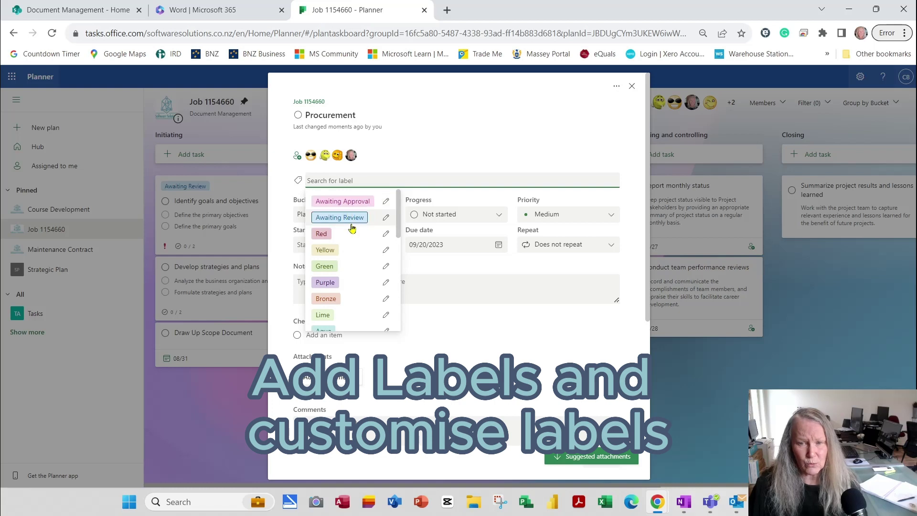
{"action": "left_click_drag", "start_coordinate": [352, 228], "coordinate": [384, 274]}
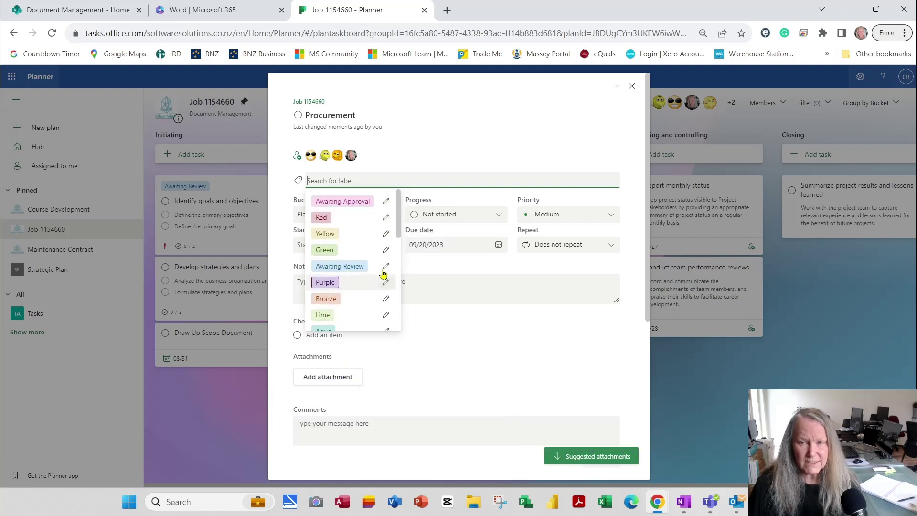
{"action": "left_click", "coordinate": [386, 235]}
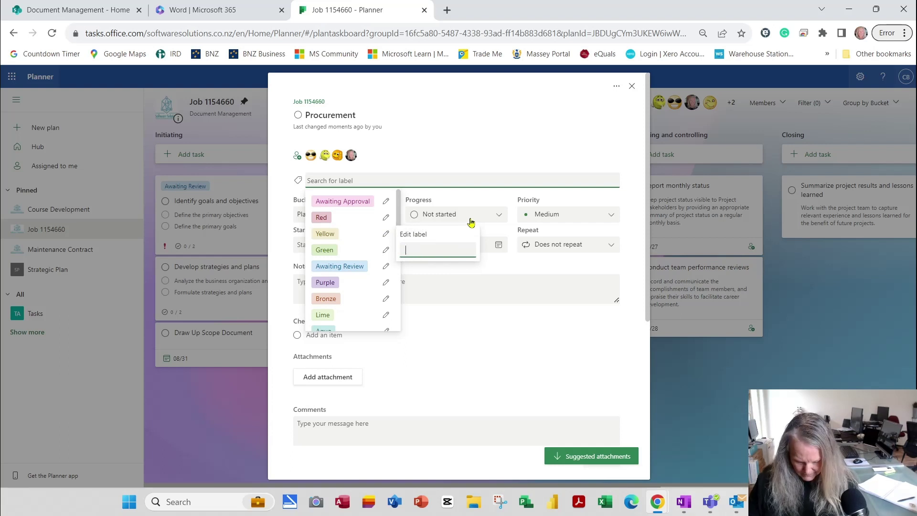
{"action": "type", "text": "Acquisition"}
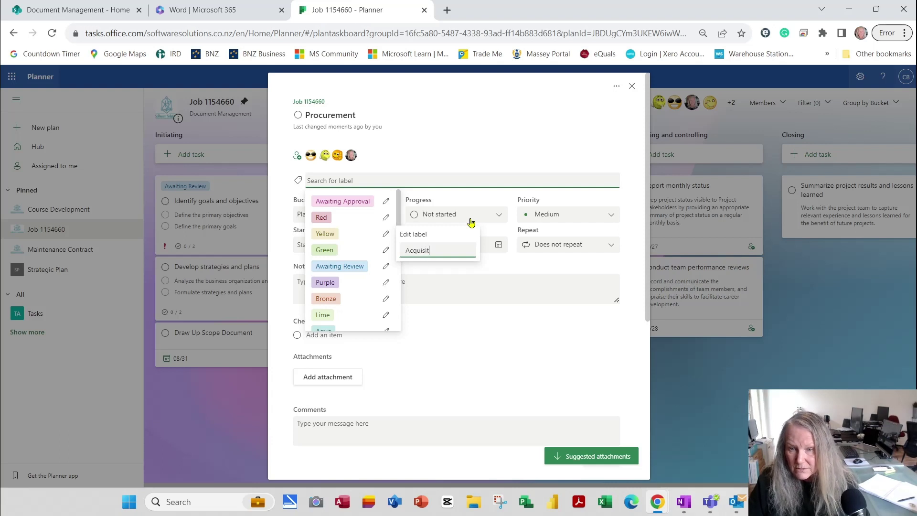
Apply the Acquisition and Awaiting Review labels to the Procurement task
{"action": "left_click", "coordinate": [335, 234]}
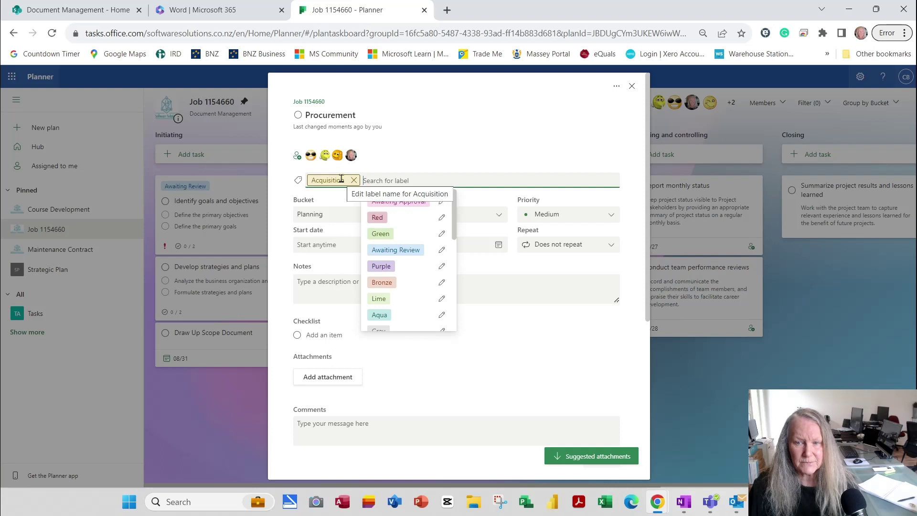
{"action": "left_click", "coordinate": [416, 250]}
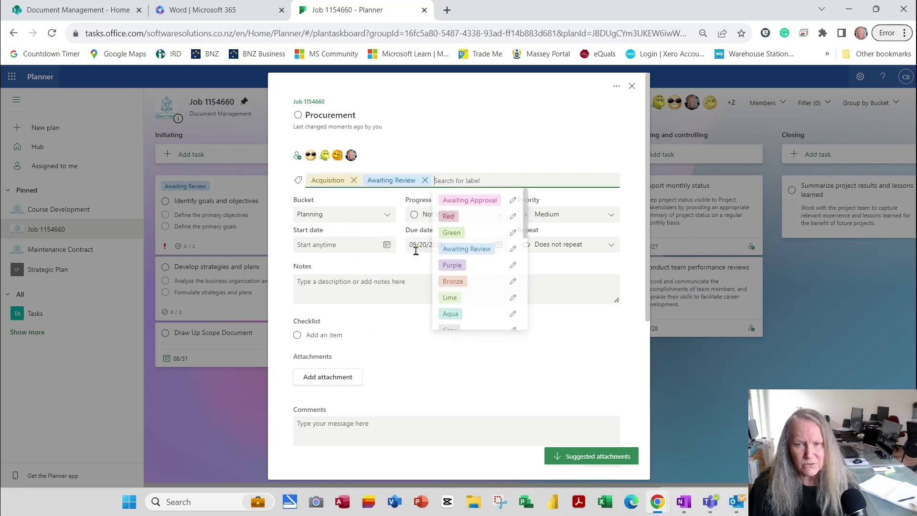
{"action": "left_click", "coordinate": [471, 145]}
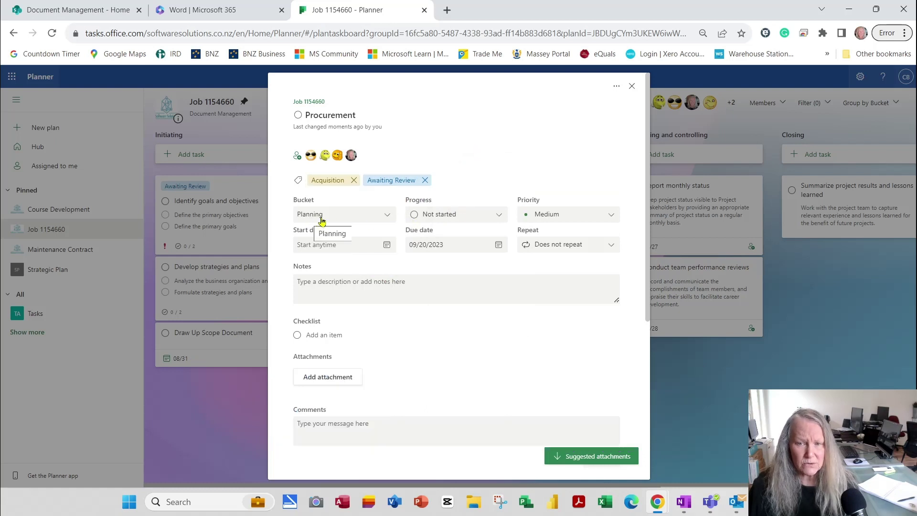
Look through the bucket and progress options available for the Procurement task
{"action": "left_click", "coordinate": [389, 218]}
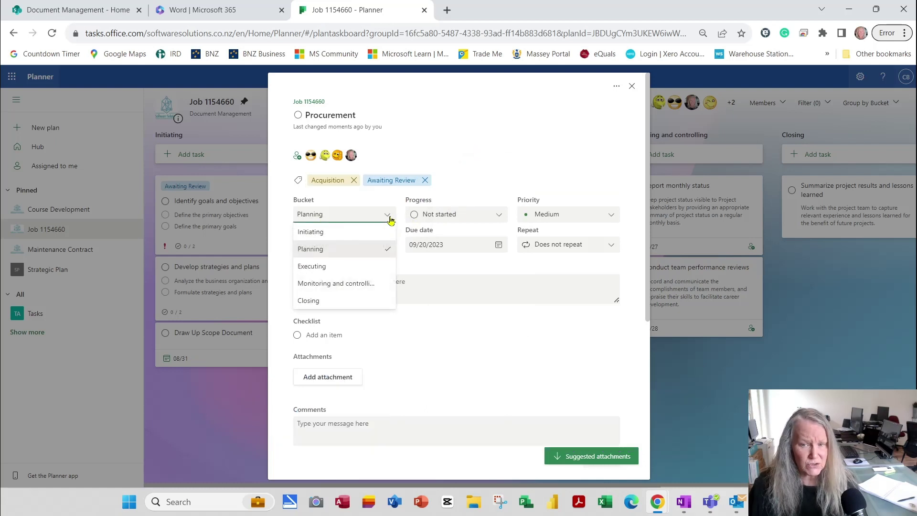
{"action": "left_click", "coordinate": [389, 217]}
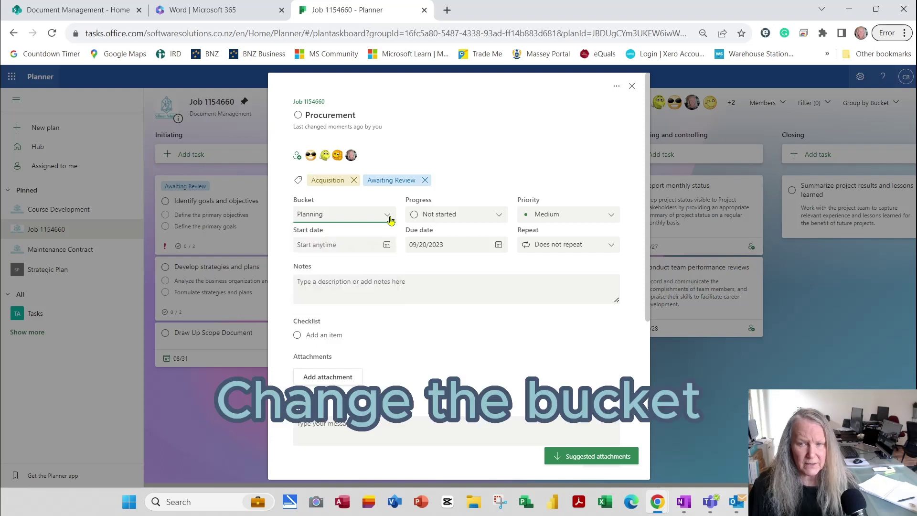
{"action": "left_click", "coordinate": [500, 220]}
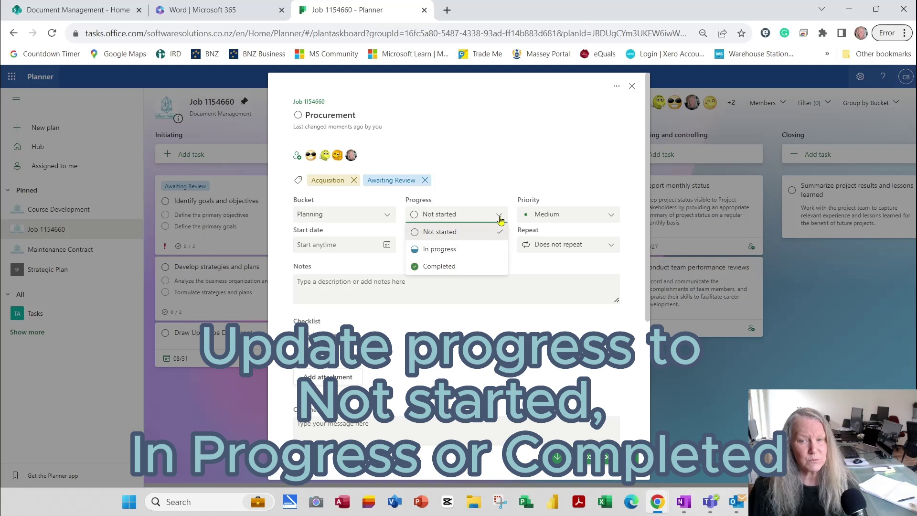
{"action": "left_click", "coordinate": [499, 217]}
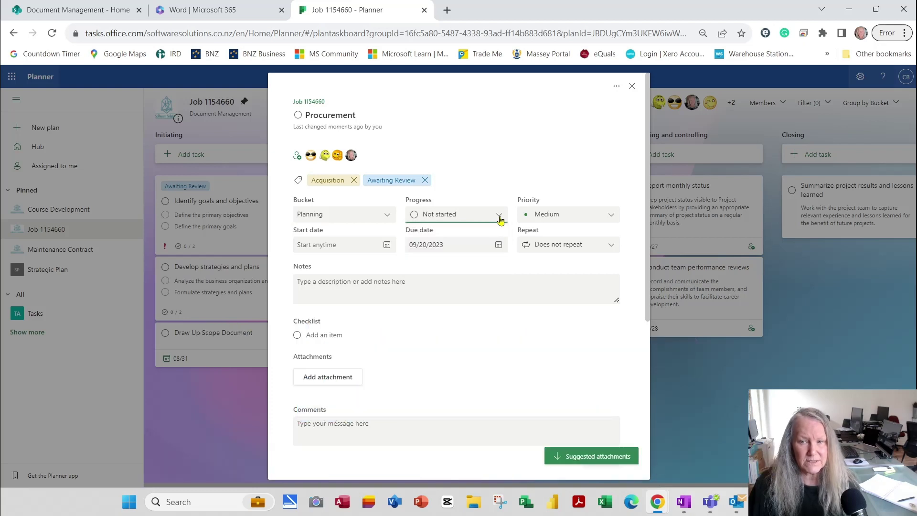
Set the Procurement task's priority to Important and its start date to 08/01/2023
{"action": "left_click", "coordinate": [611, 216]}
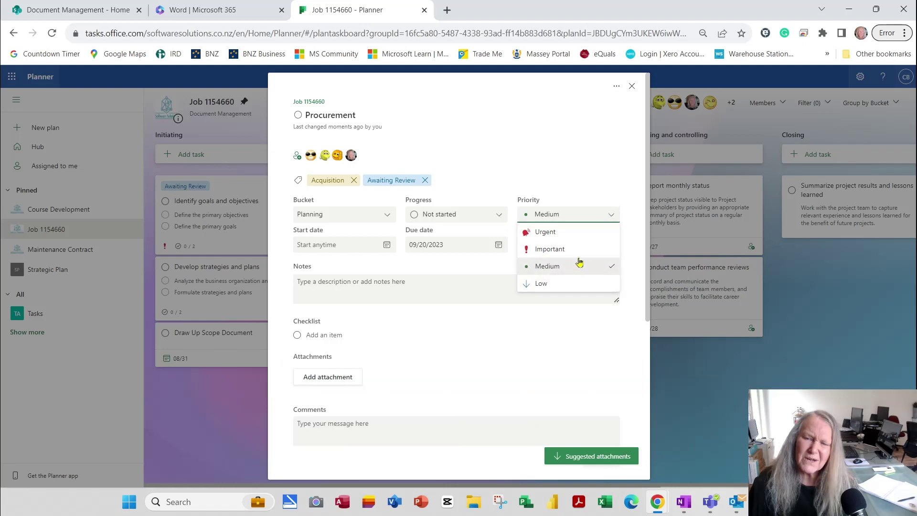
{"action": "left_click", "coordinate": [549, 249]}
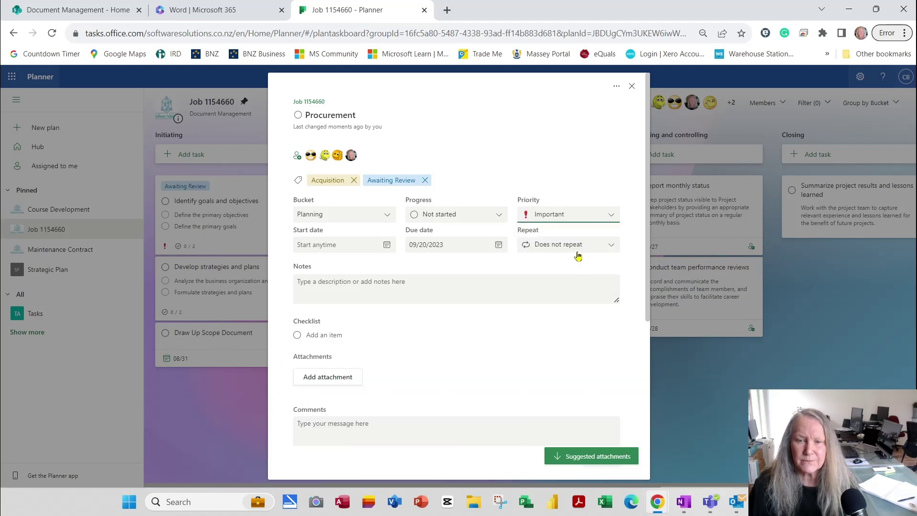
{"action": "left_click", "coordinate": [388, 247]}
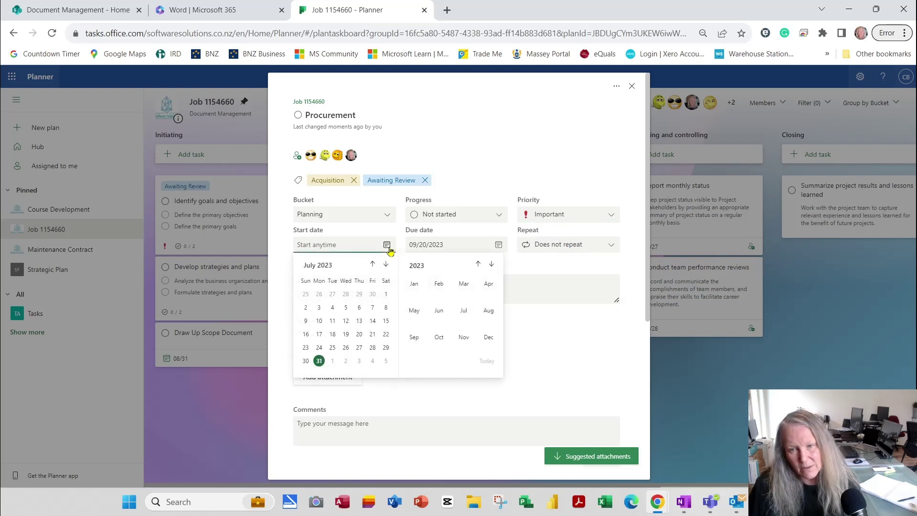
{"action": "left_click", "coordinate": [387, 265]}
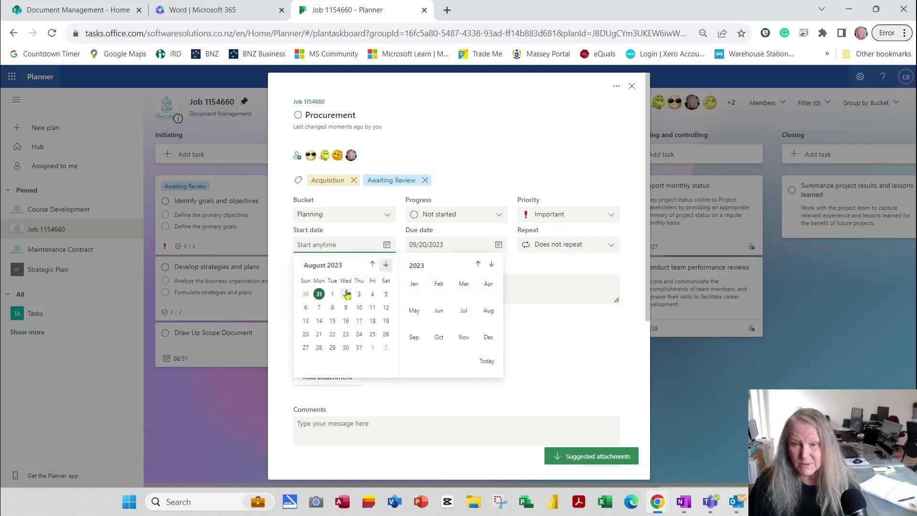
{"action": "left_click", "coordinate": [333, 294]}
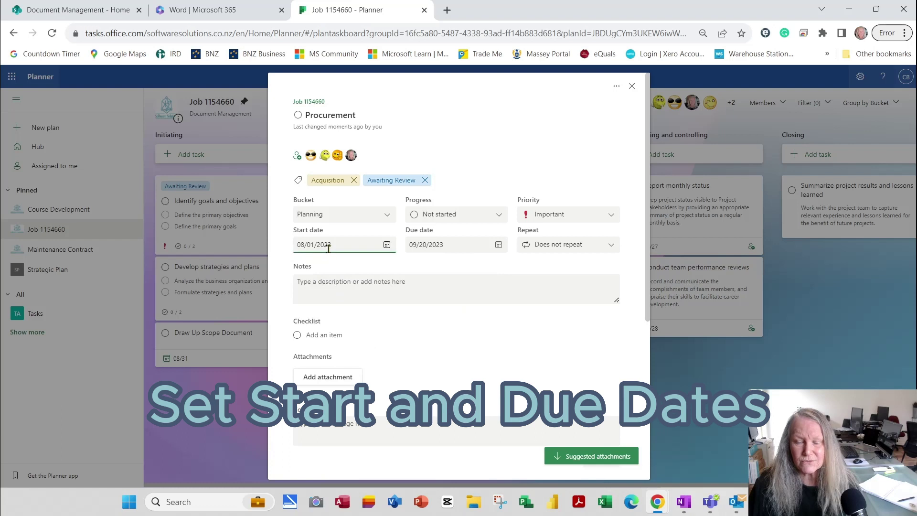
Look at the due date calendar and the repeat options for the Procurement task without changing either
{"action": "left_click", "coordinate": [498, 245]}
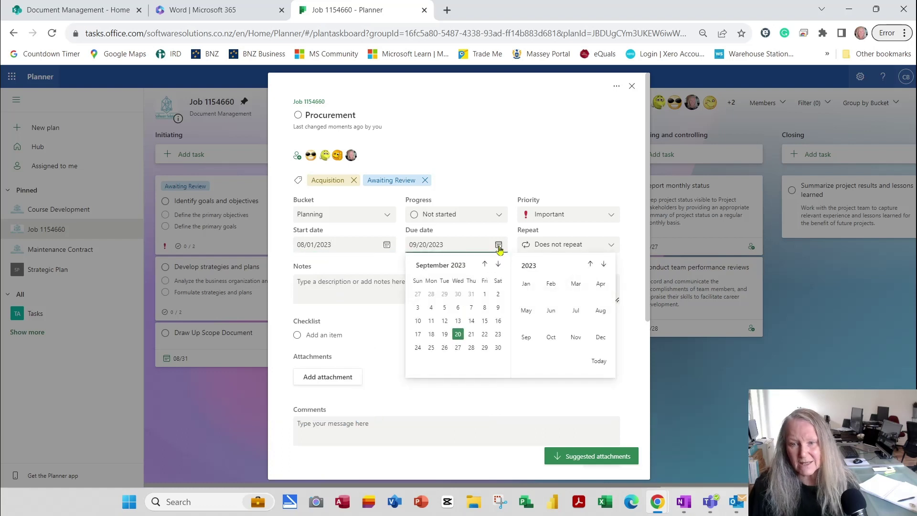
{"action": "left_click", "coordinate": [498, 245]}
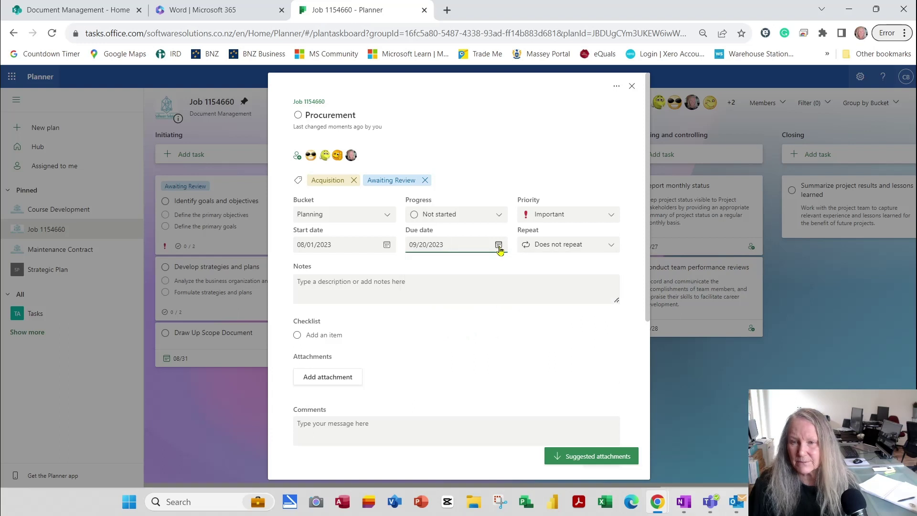
{"action": "left_click", "coordinate": [610, 246]}
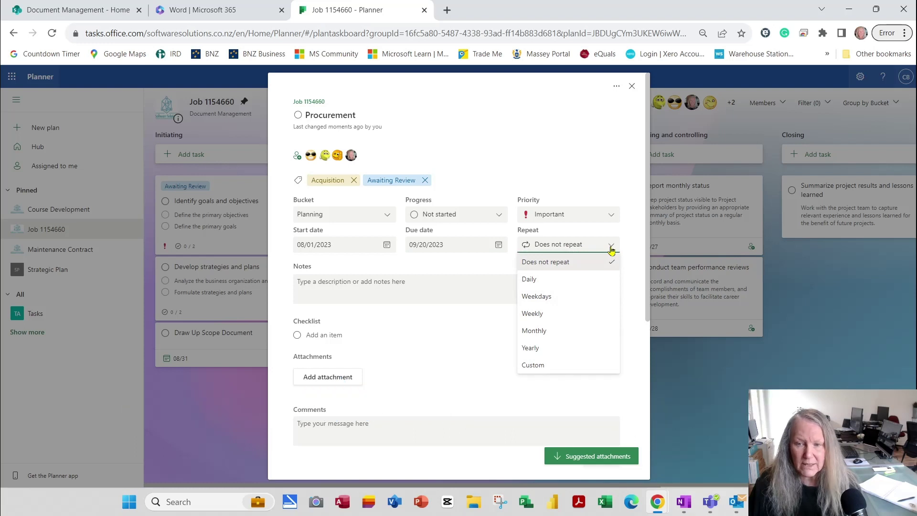
{"action": "left_click", "coordinate": [611, 248]}
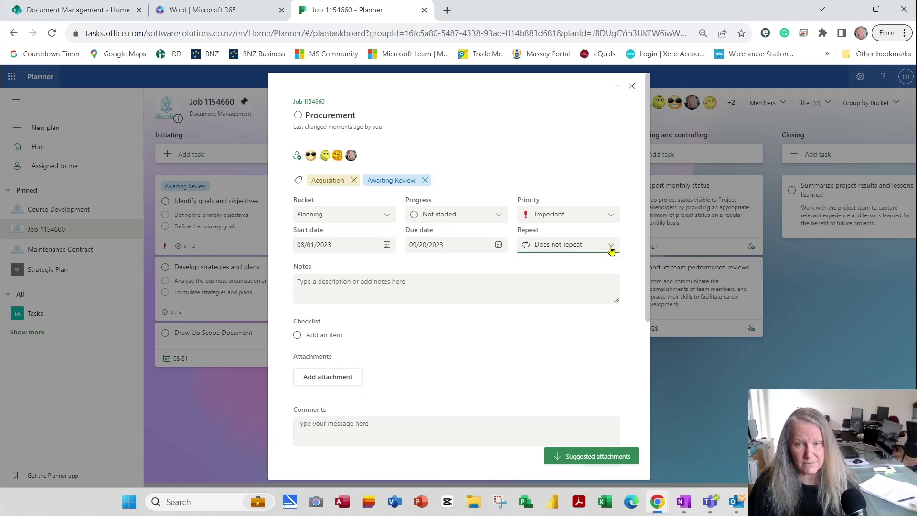
Enter the note "Charge Code 1005" on the Procurement task and add "Building Material" as its first checklist item
{"action": "left_click", "coordinate": [408, 291]}
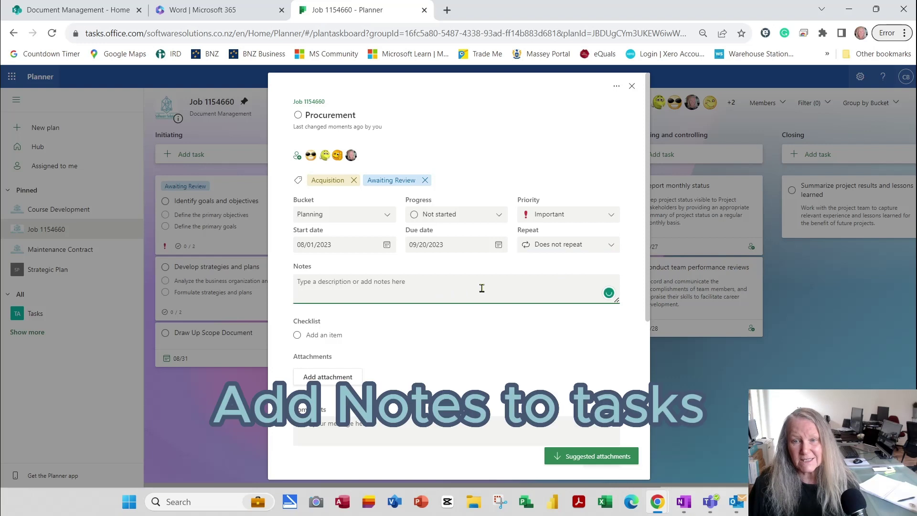
{"action": "type", "text": "Charge Code 1005"}
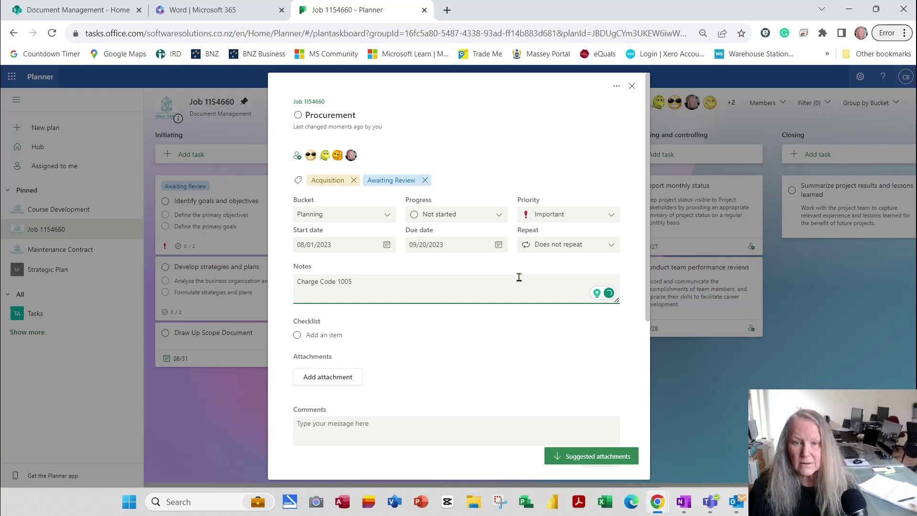
{"action": "left_click", "coordinate": [338, 336]}
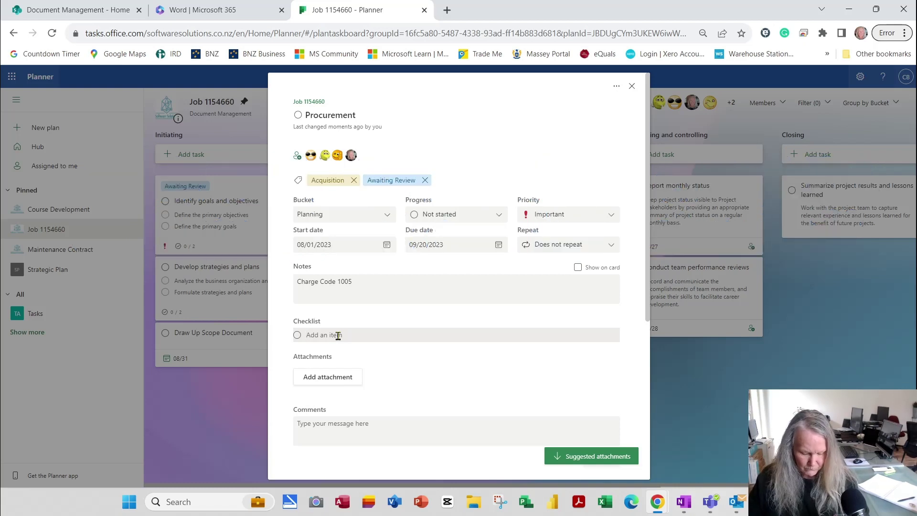
{"action": "type", "text": "Build"}
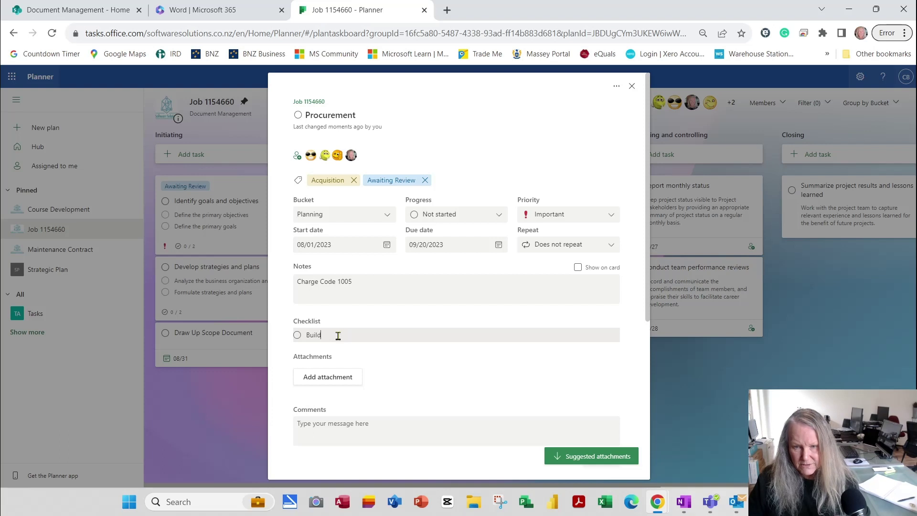
{"action": "type", "text": "ing Material"}
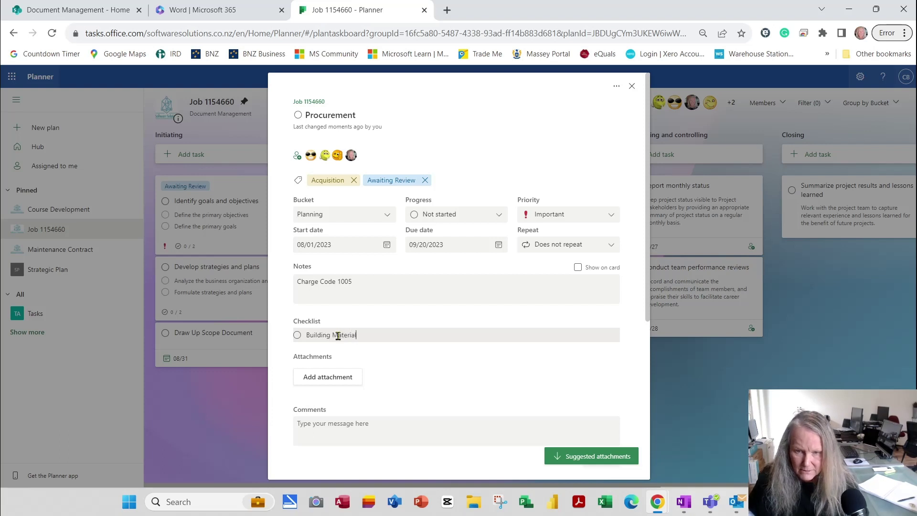
{"action": "key", "text": "Return"}
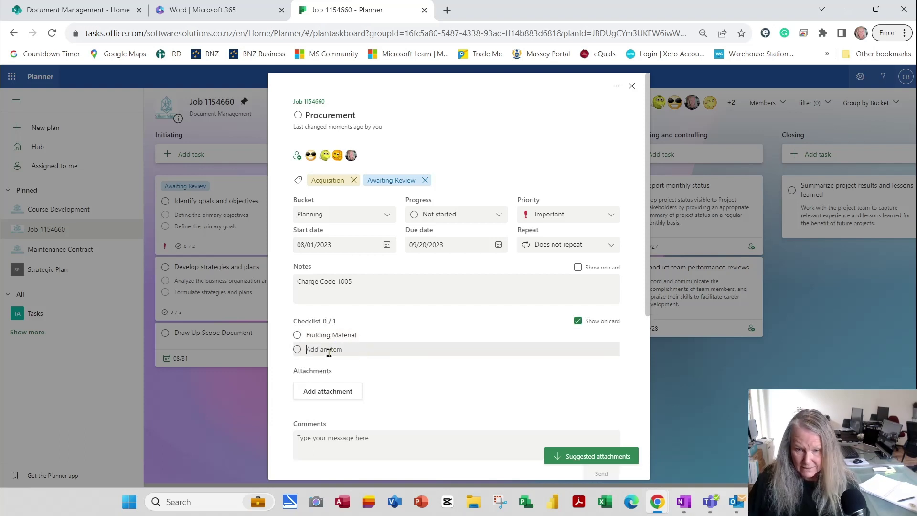
Add "Painting Materials" and "Electrical Materials" to the Procurement task's checklist
{"action": "type", "text": "Pl"}
{"action": "type", "text": "in"}
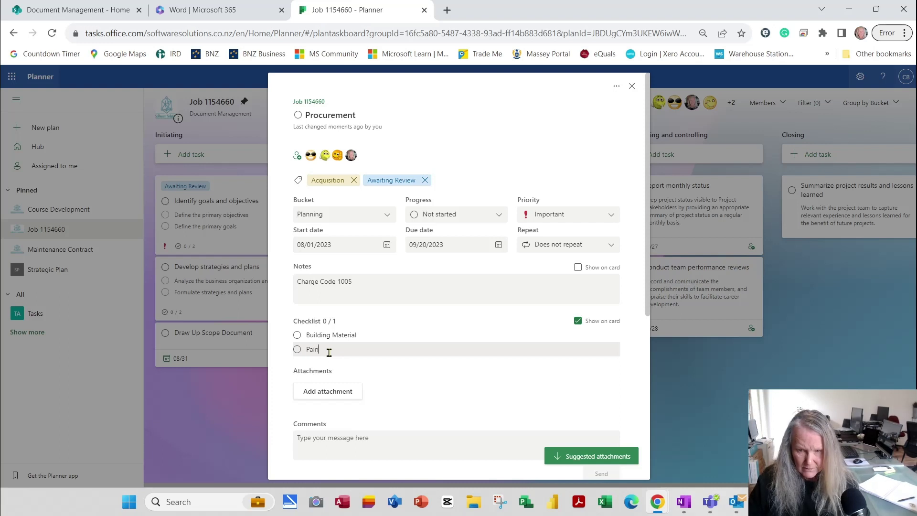
{"action": "type", "text": "ting Materials"}
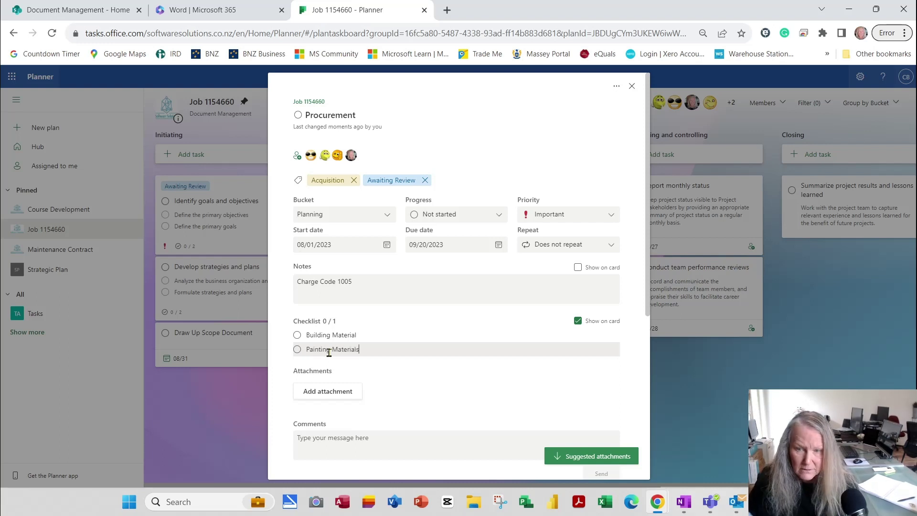
{"action": "key", "text": "Return"}
{"action": "type", "text": "E"}
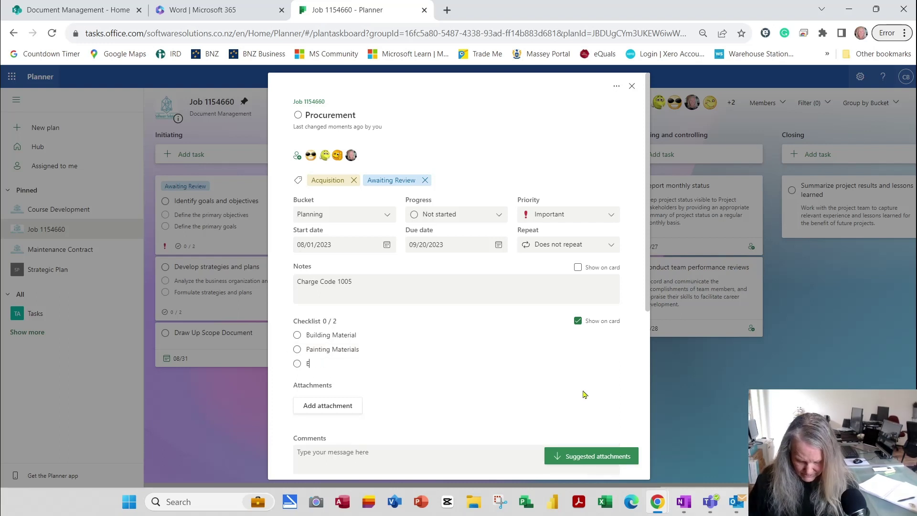
{"action": "type", "text": "lectrical Materials"}
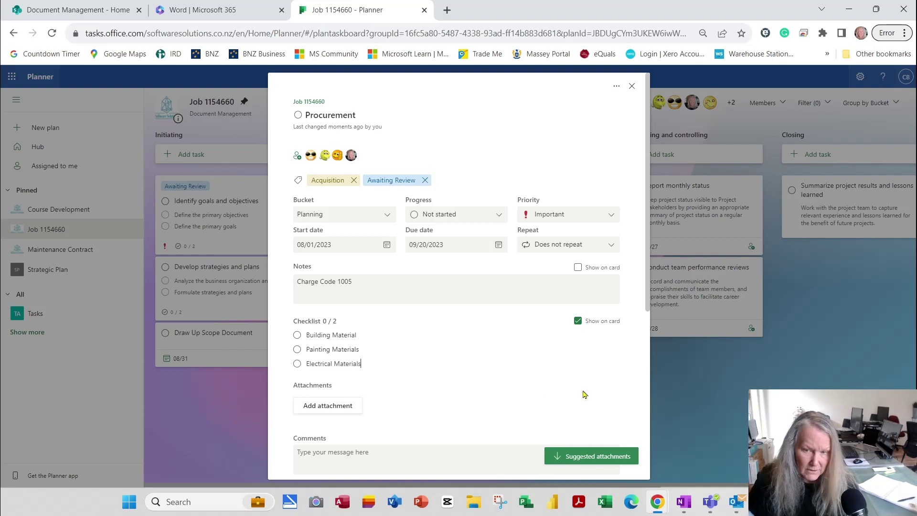
{"action": "key", "text": "Return"}
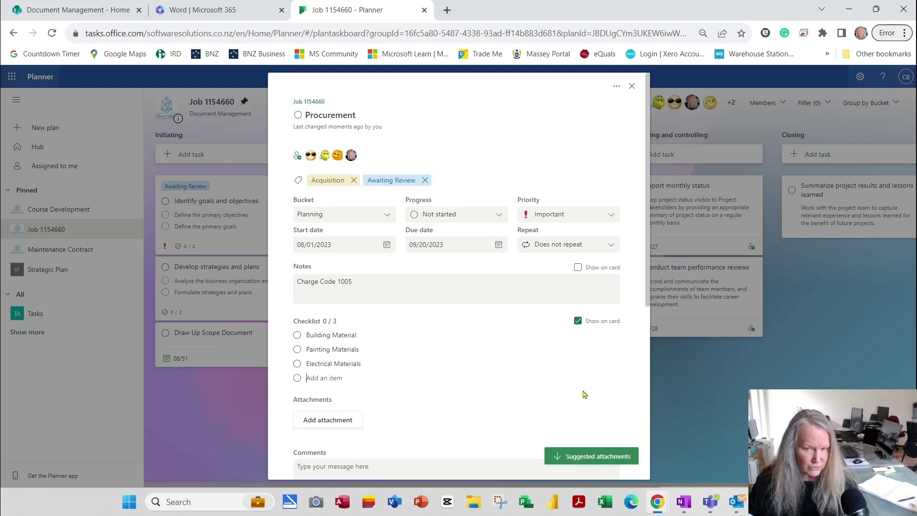
Add "Plumbing Accessories" as the fourth checklist item of the Procurement task
{"action": "type", "text": "P"}
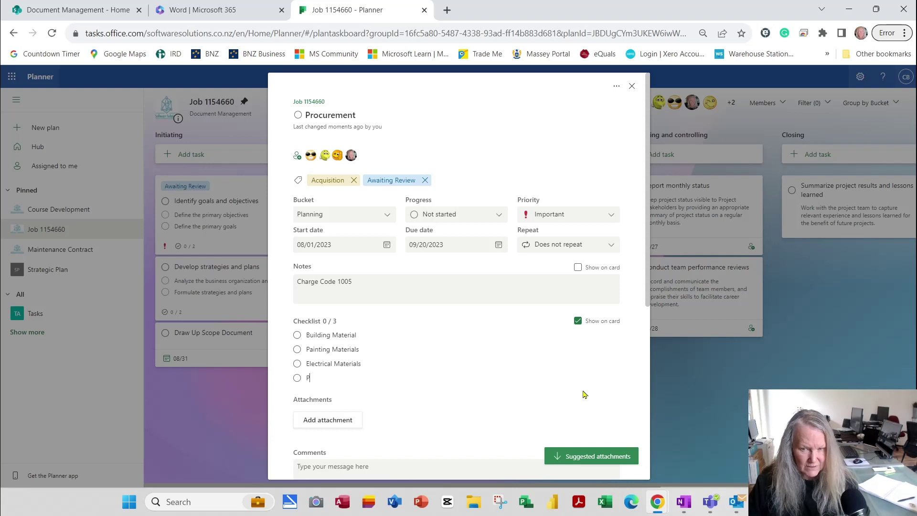
{"action": "type", "text": "lumbing "}
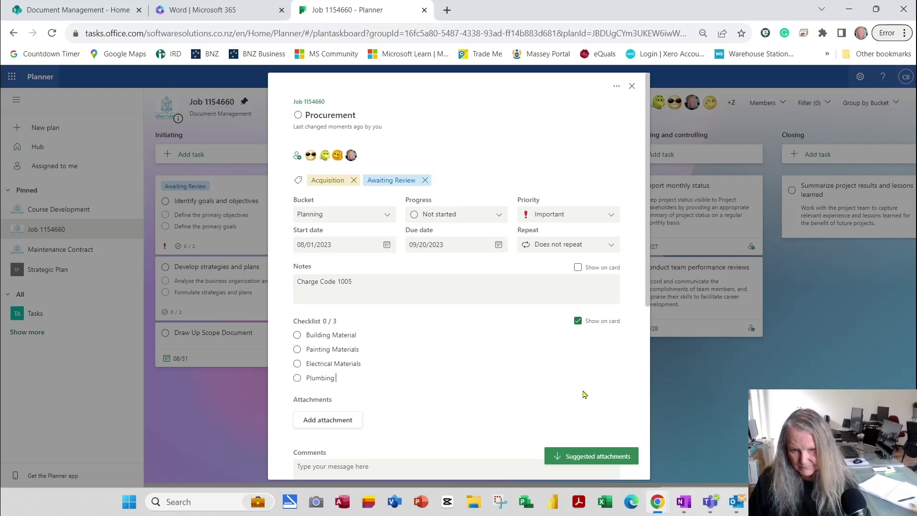
{"action": "type", "text": "Ac"}
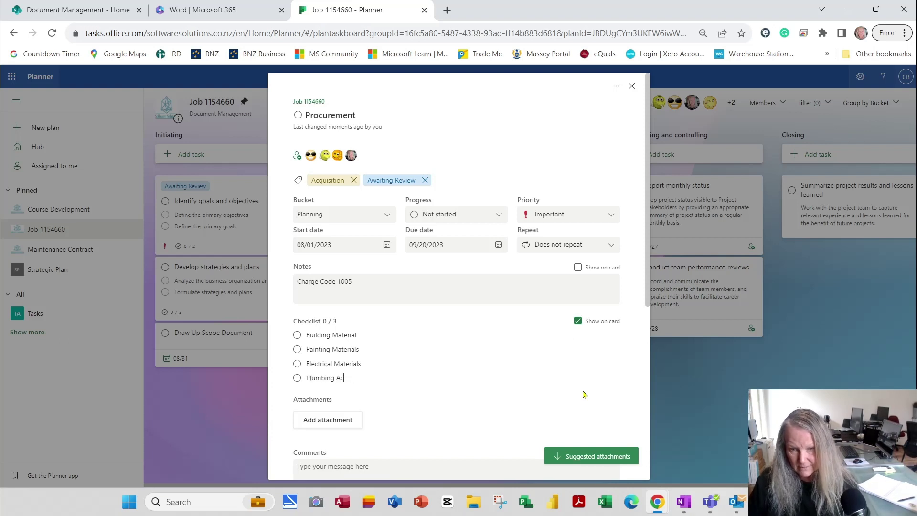
{"action": "type", "text": "dcecessories"}
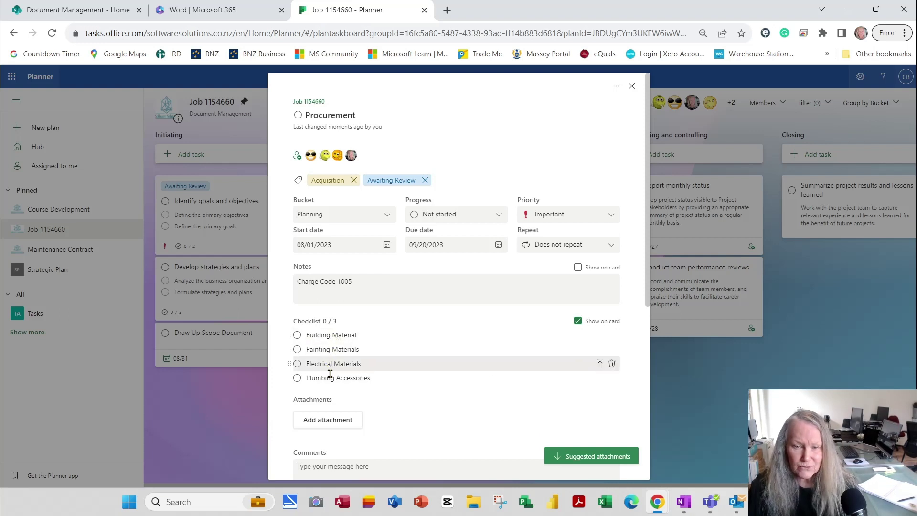
{"action": "key", "text": "Return"}
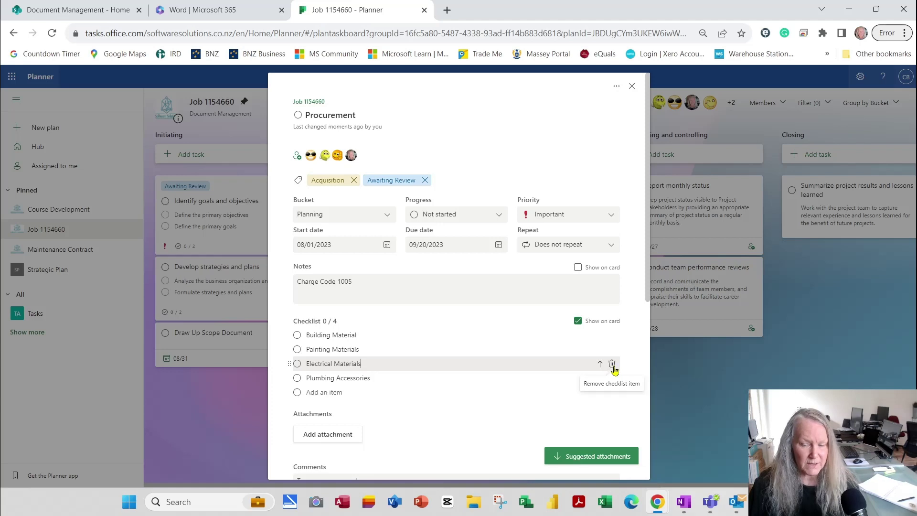
Look over the Procurement task's attachment, comment and suggested attachment sections, and return to the plan board
{"action": "scroll", "coordinate": [579, 375], "scroll_direction": "down", "scroll_amount": 5}
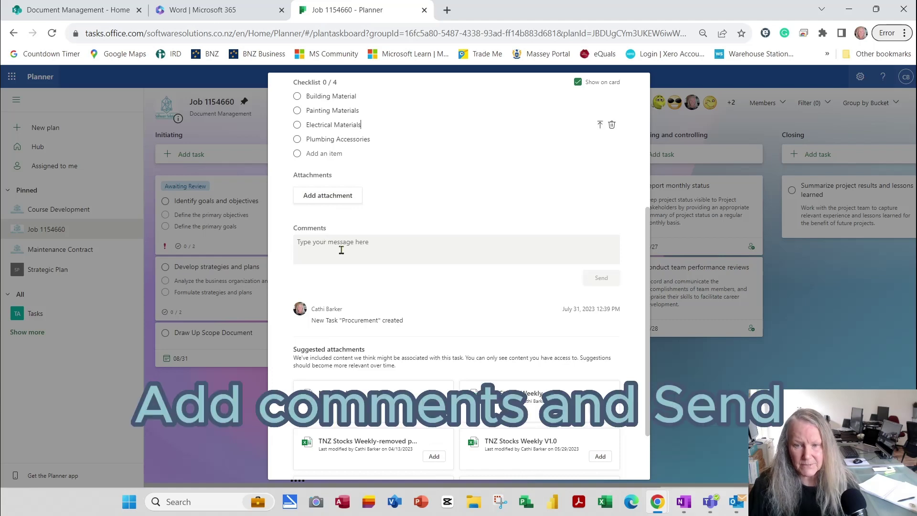
{"action": "scroll", "coordinate": [611, 214], "scroll_direction": "up", "scroll_amount": 5}
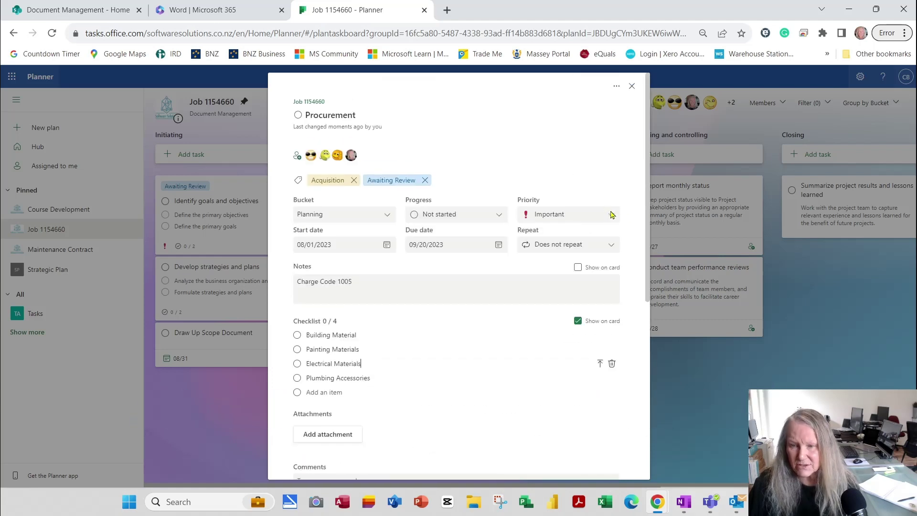
{"action": "scroll", "coordinate": [572, 292], "scroll_direction": "down", "scroll_amount": 5}
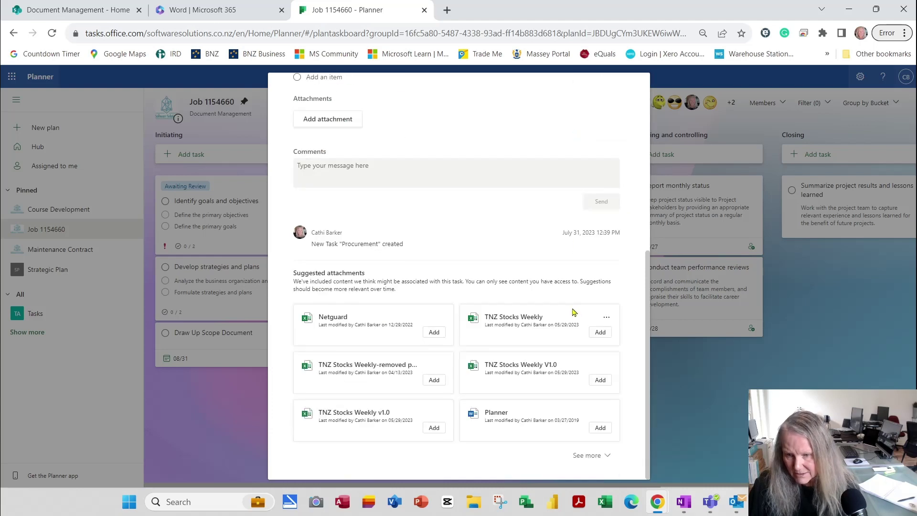
{"action": "scroll", "coordinate": [575, 301], "scroll_direction": "up", "scroll_amount": 5}
{"action": "left_click", "coordinate": [633, 90]}
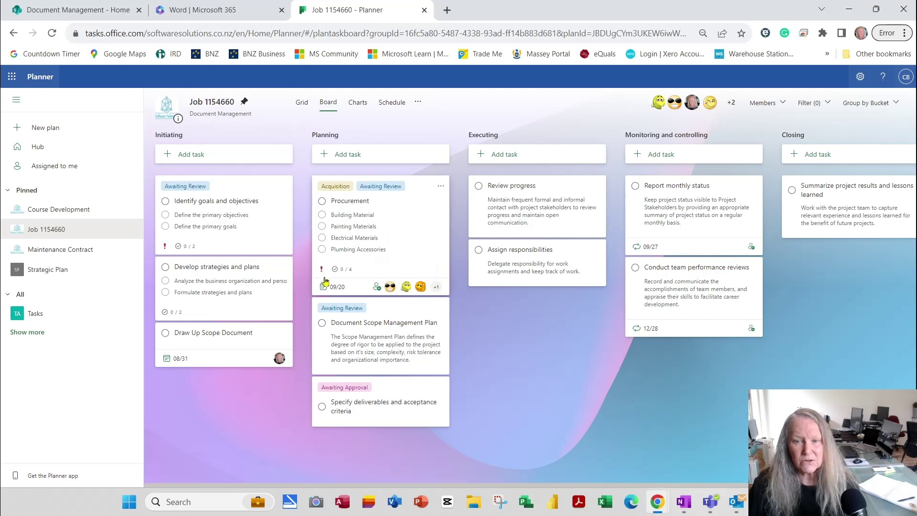
Review the Procurement card on the board, reopen the task to check all its details, and close it
{"action": "mouse_move", "coordinate": [322, 276]}
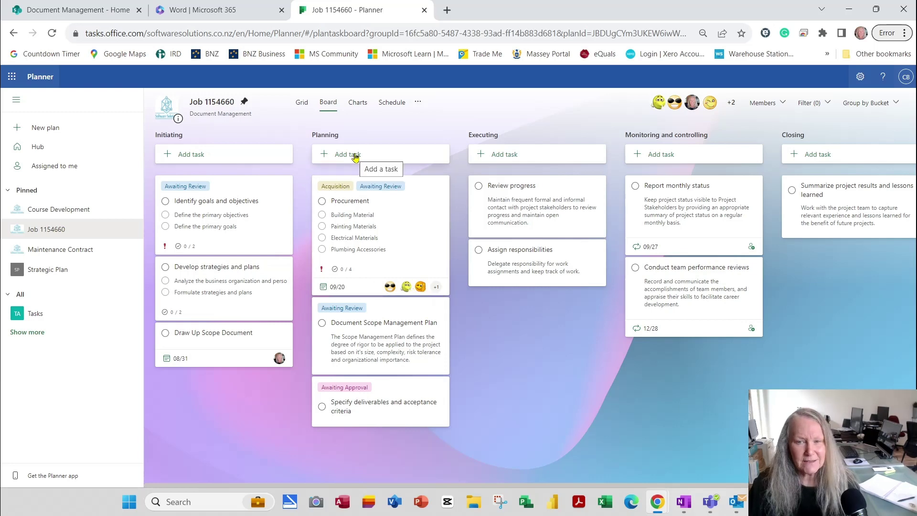
{"action": "left_click", "coordinate": [339, 204]}
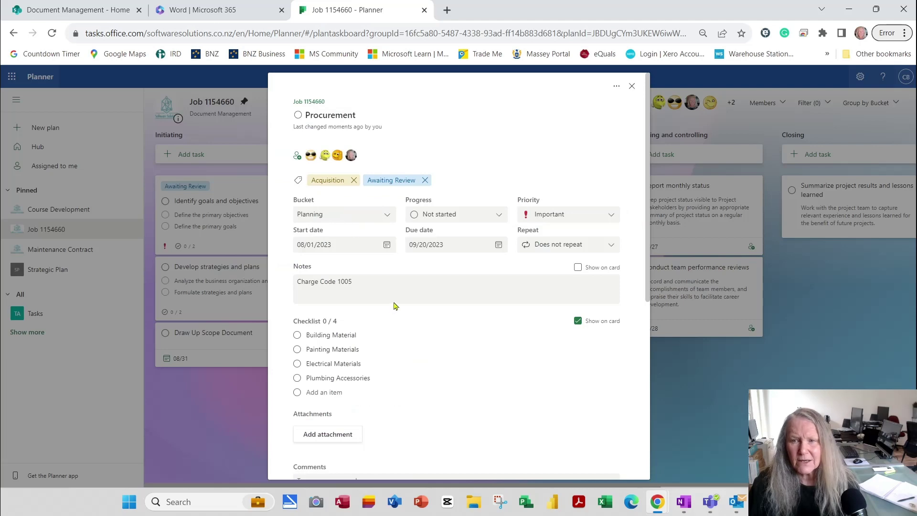
{"action": "scroll", "coordinate": [395, 306], "scroll_direction": "down", "scroll_amount": 6}
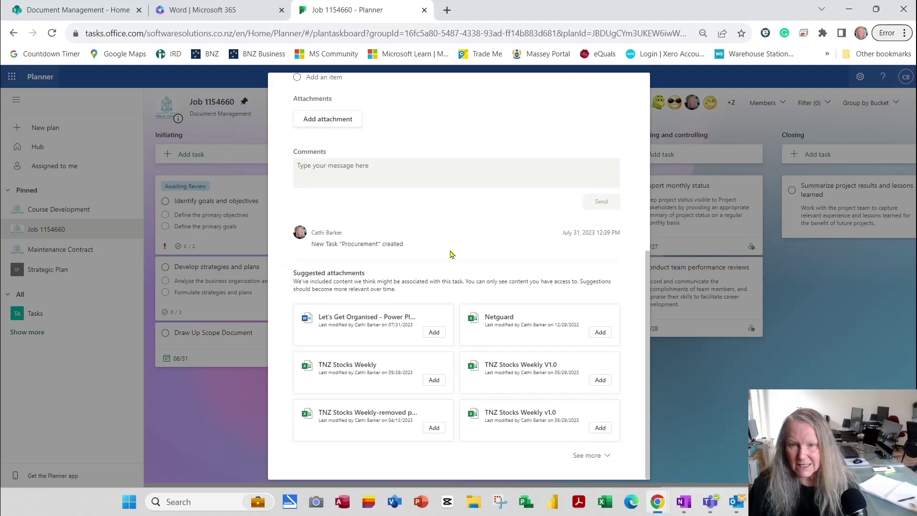
{"action": "scroll", "coordinate": [451, 251], "scroll_direction": "up", "scroll_amount": 6}
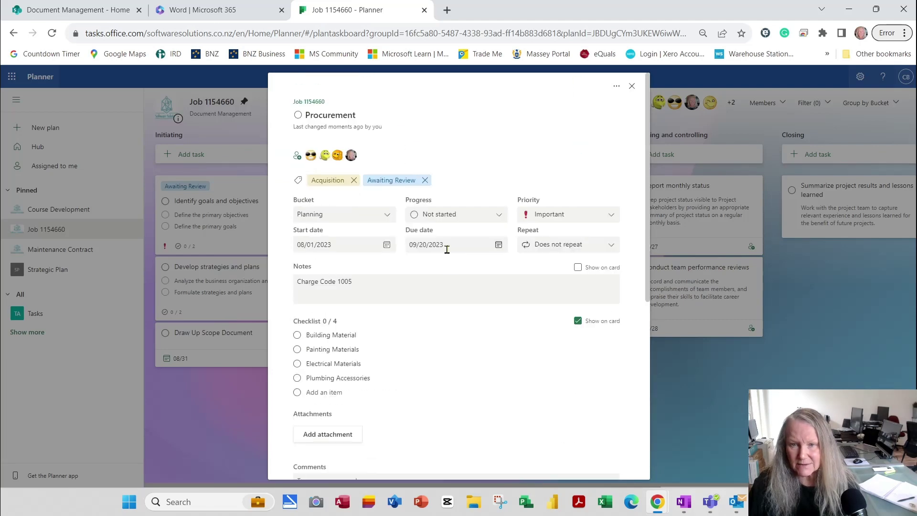
{"action": "left_click", "coordinate": [631, 87]}
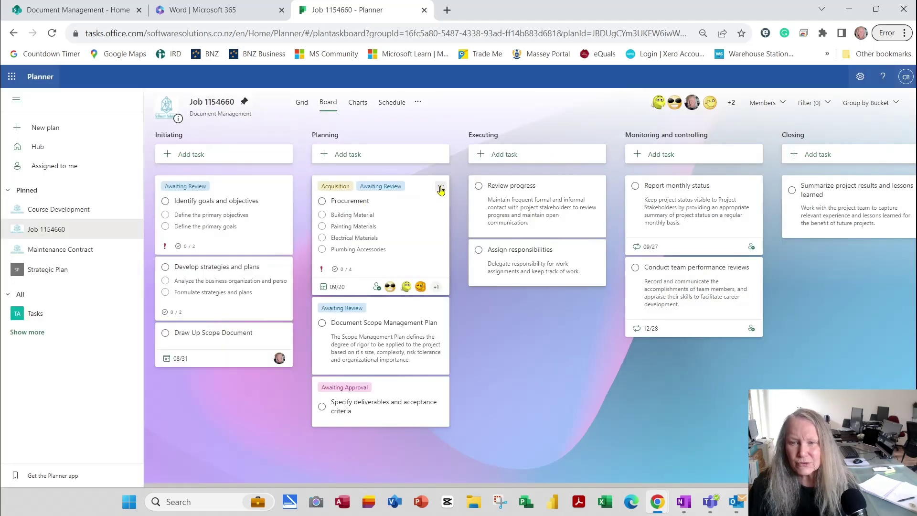
Look over the Procurement card's extra options, including its label choices, and dismiss them
{"action": "left_click", "coordinate": [440, 187]}
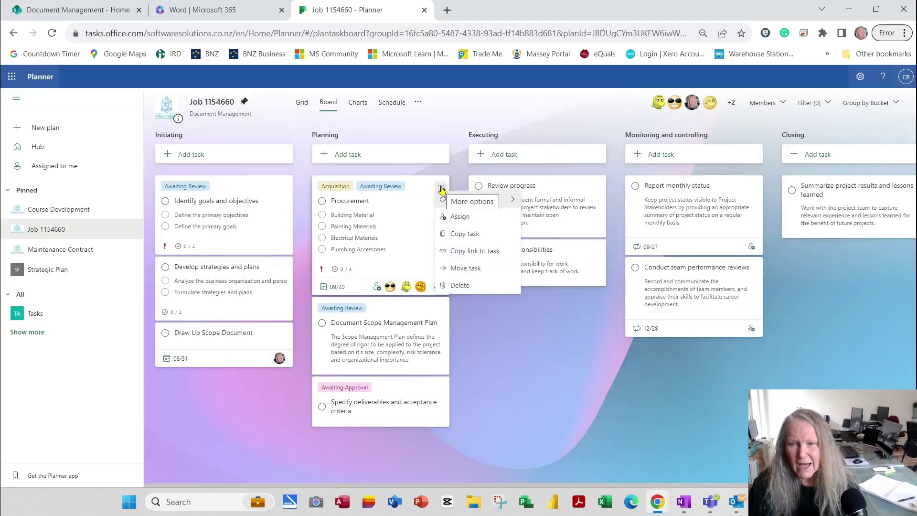
{"action": "left_click", "coordinate": [440, 188]}
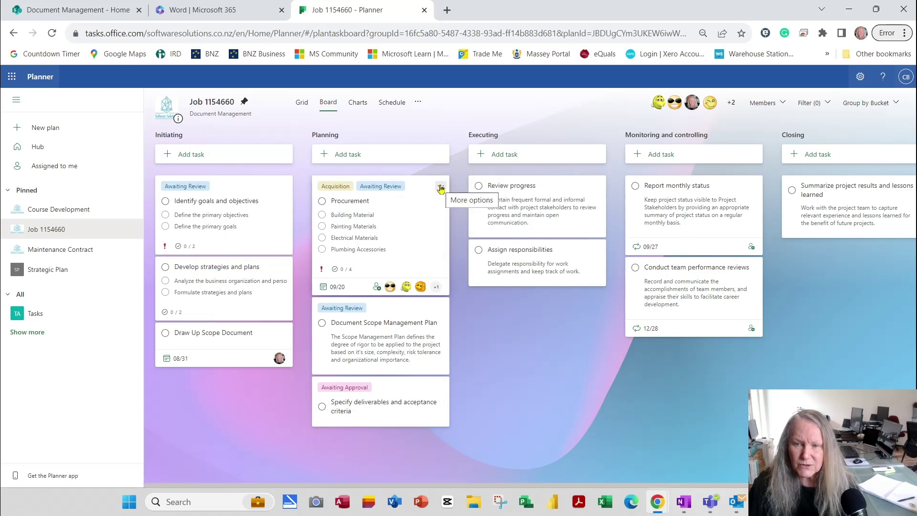
{"action": "left_click", "coordinate": [441, 187]}
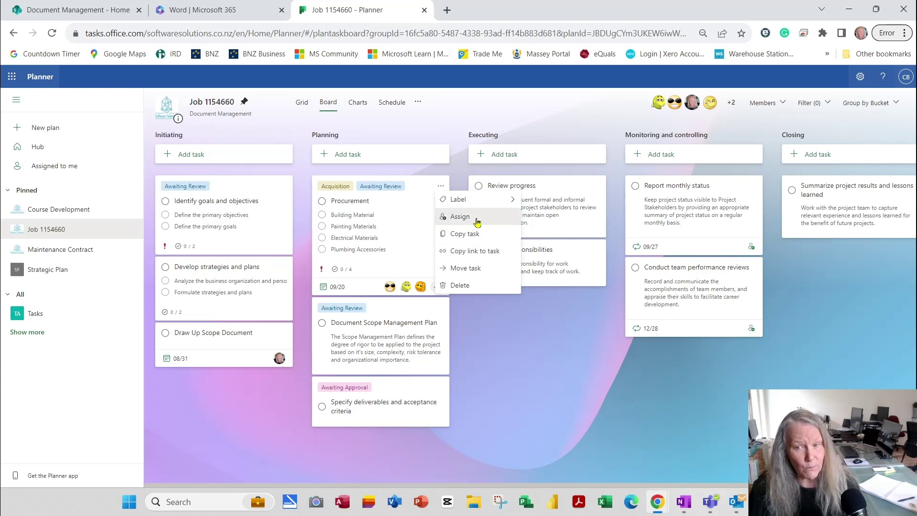
{"action": "mouse_move", "coordinate": [500, 203]}
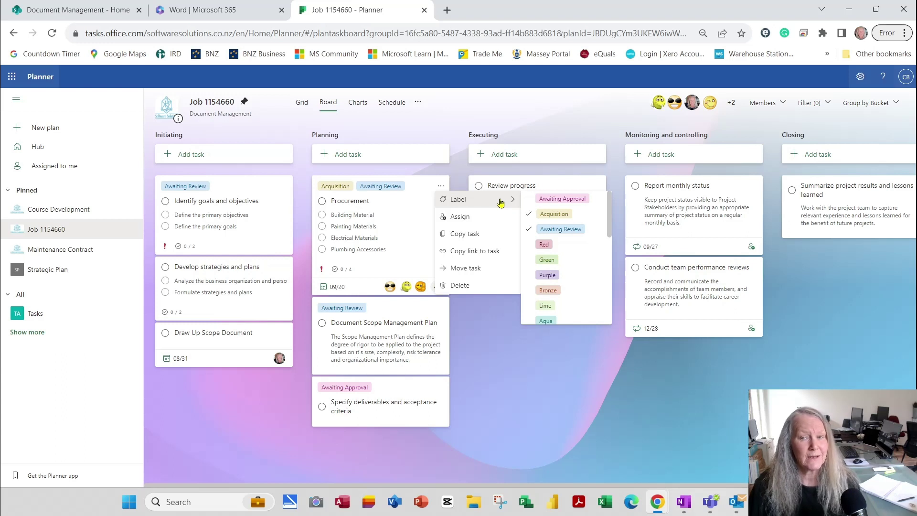
{"action": "left_click", "coordinate": [440, 186]}
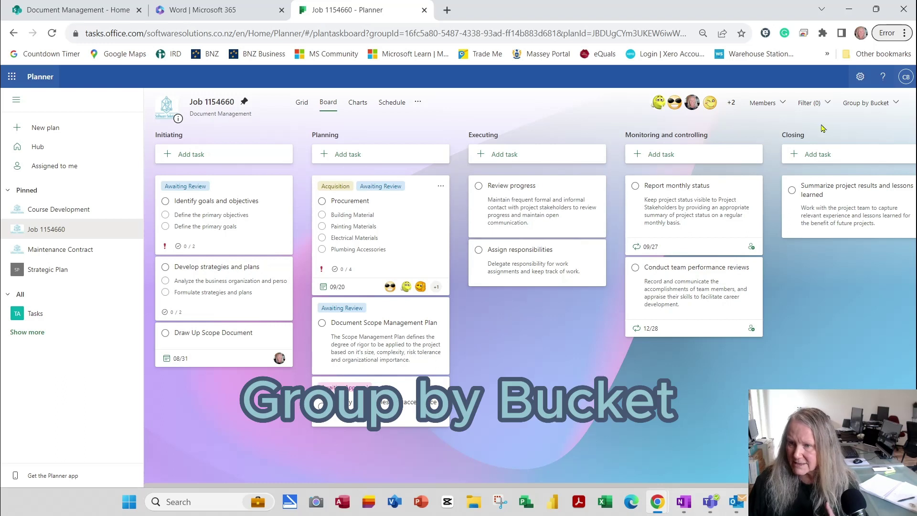
Group the board by Assigned to and look through the unassigned tasks
{"action": "left_click", "coordinate": [879, 104]}
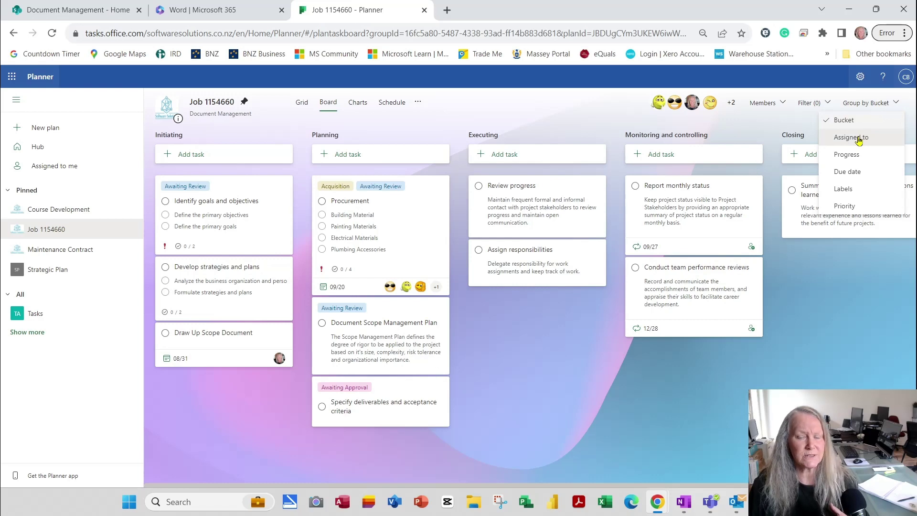
{"action": "left_click", "coordinate": [858, 139]}
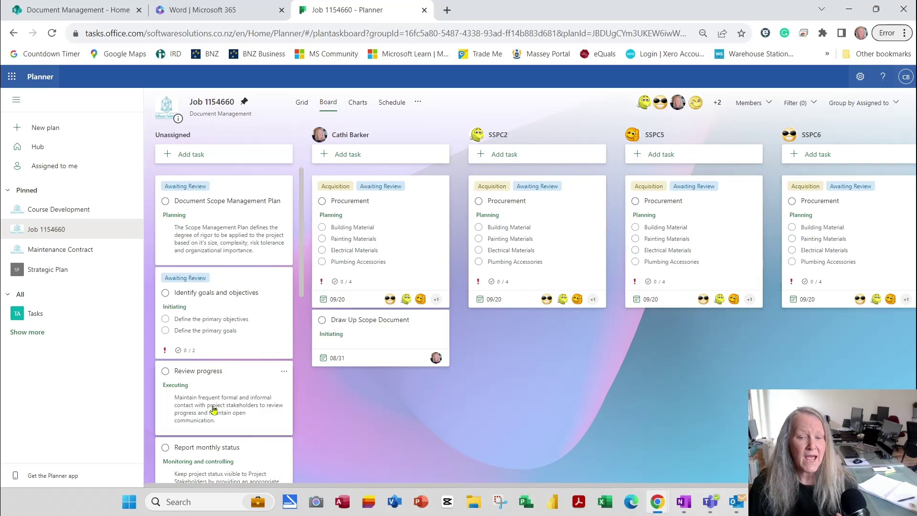
{"action": "scroll", "coordinate": [225, 411], "scroll_direction": "down", "scroll_amount": 5}
{"action": "scroll", "coordinate": [226, 415], "scroll_direction": "down", "scroll_amount": 5}
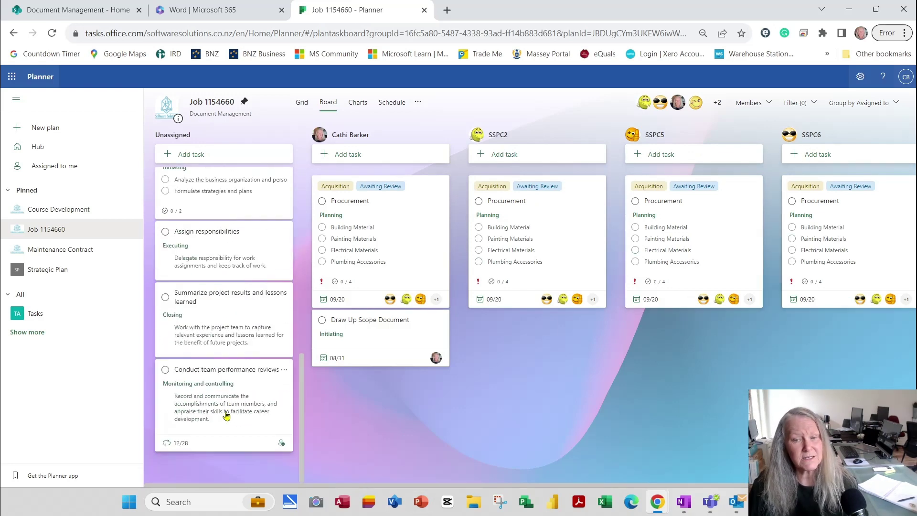
{"action": "scroll", "coordinate": [226, 417], "scroll_direction": "up", "scroll_amount": 10}
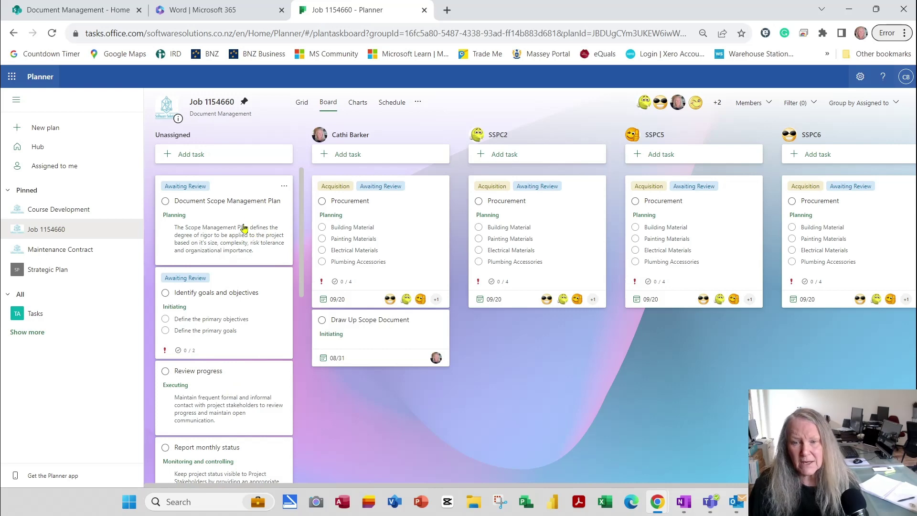
Assign Document Scope Management Plan to Draw Up Scope Document's assignee, Report monthly status to SSPC5, Develop strategies and plans to SSPC2, and Assign responsibilities to SSPC6
{"action": "left_click_drag", "start_coordinate": [243, 228], "coordinate": [400, 421]}
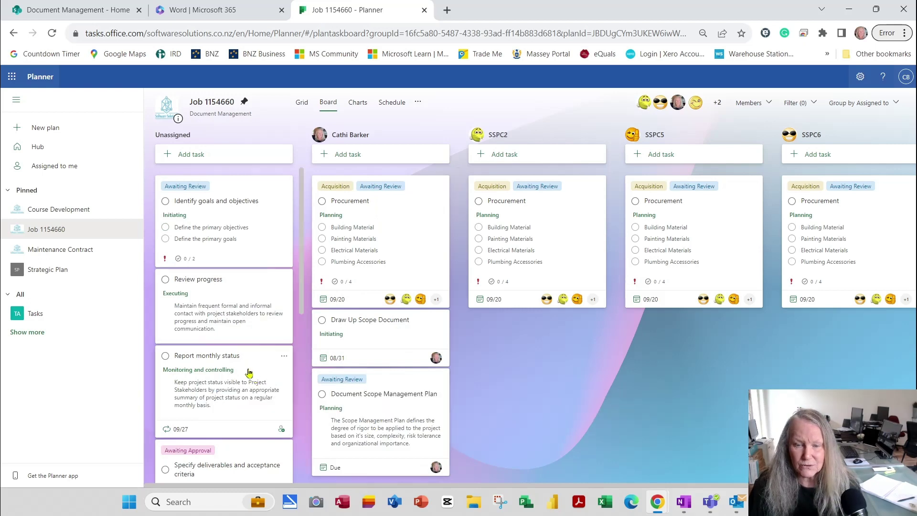
{"action": "left_click_drag", "start_coordinate": [241, 361], "coordinate": [708, 319]}
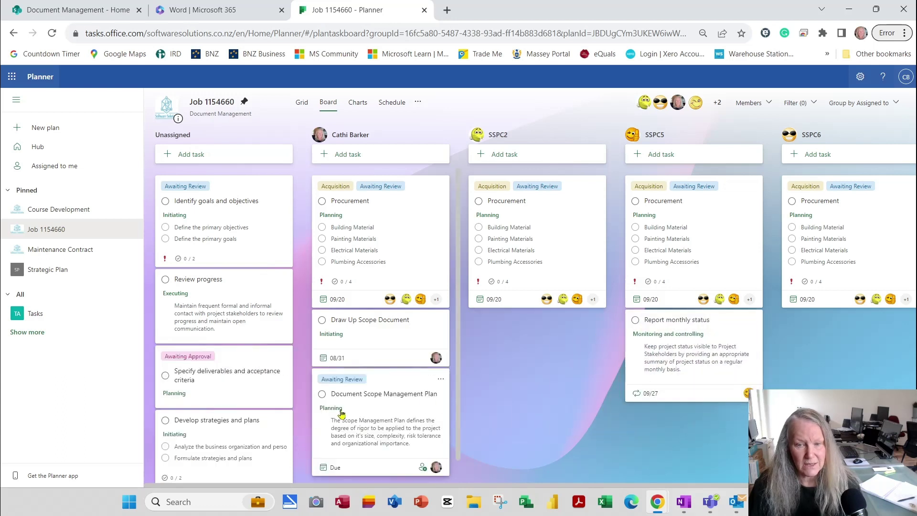
{"action": "left_click_drag", "start_coordinate": [223, 421], "coordinate": [534, 329]}
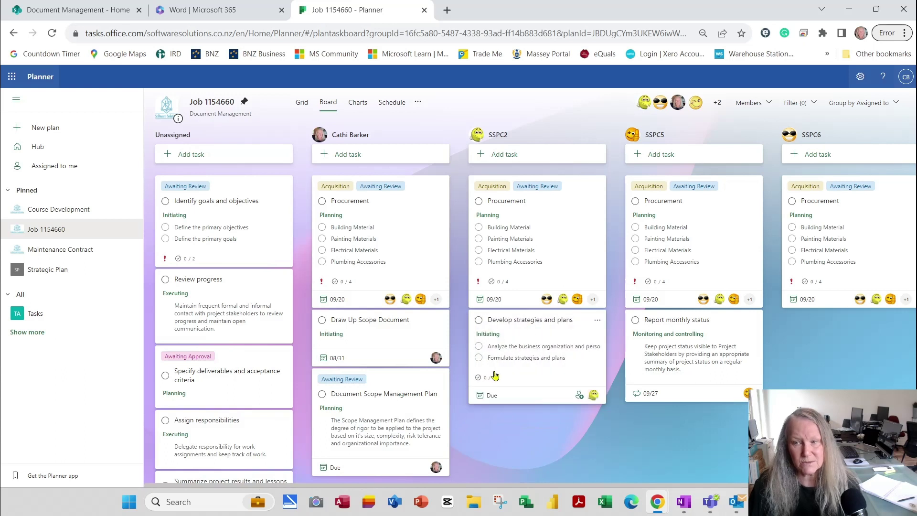
{"action": "left_click_drag", "start_coordinate": [205, 420], "coordinate": [838, 330]}
Assign Identify goals and objectives to Draw Up Scope Document's assignee, Review progress to SSPC2, Specify deliverables to SSPC5, and Summarize project results to SSPC6
{"action": "left_click_drag", "start_coordinate": [239, 199], "coordinate": [395, 463]}
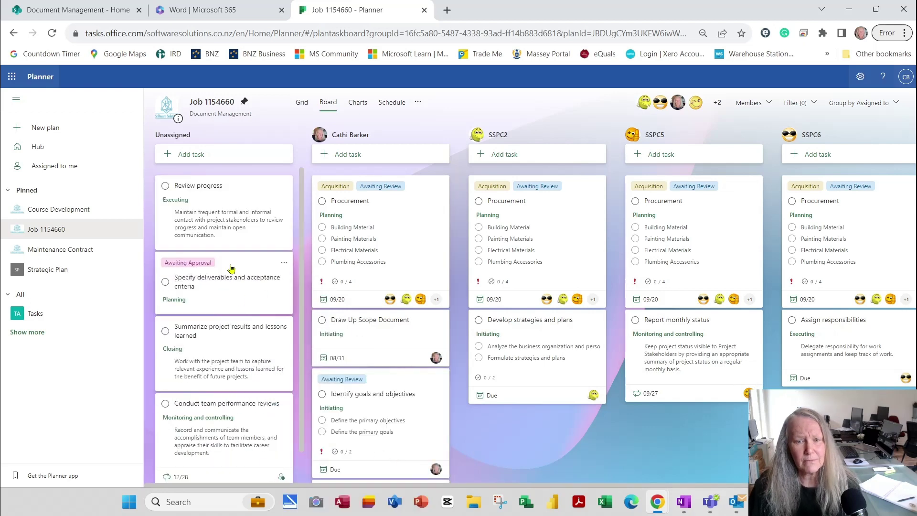
{"action": "left_click_drag", "start_coordinate": [228, 190], "coordinate": [694, 436]}
{"action": "left_click_drag", "start_coordinate": [216, 210], "coordinate": [850, 406]}
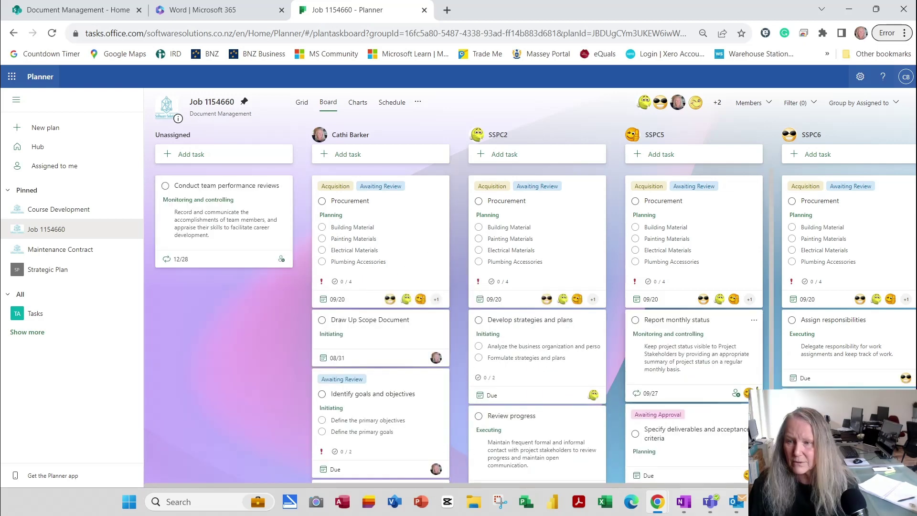
Assign Conduct team performance reviews to SSPC6 and group the board by Bucket again
{"action": "key", "text": "ctrl+minus"}
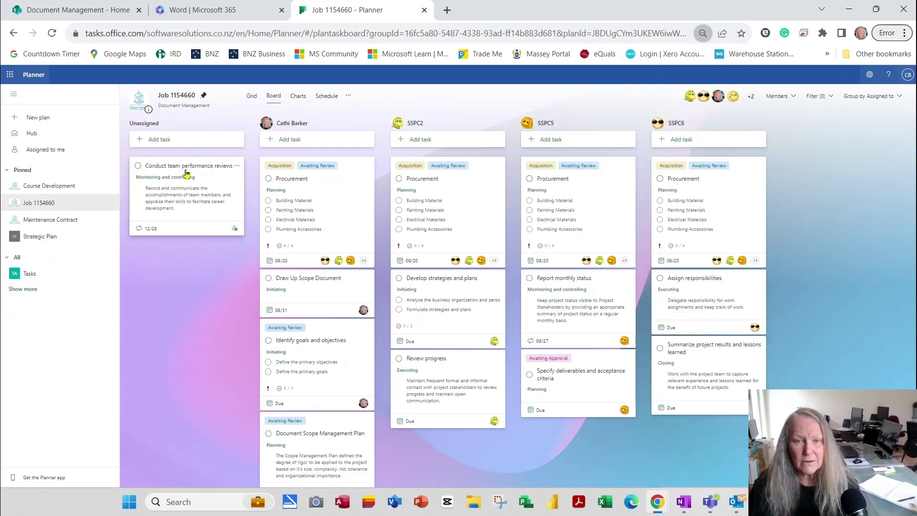
{"action": "left_click_drag", "start_coordinate": [185, 174], "coordinate": [706, 420]}
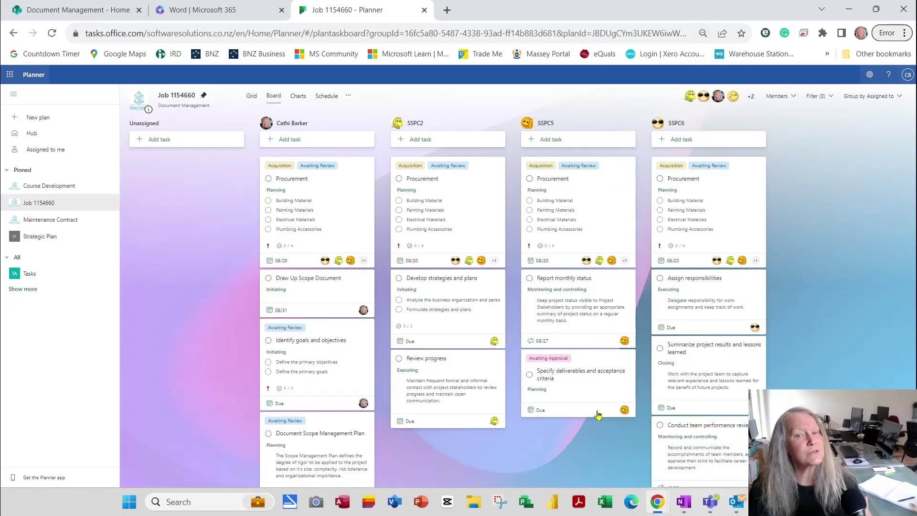
{"action": "scroll", "coordinate": [480, 354], "scroll_direction": "up", "scroll_amount": 1, "text": "ctrl"}
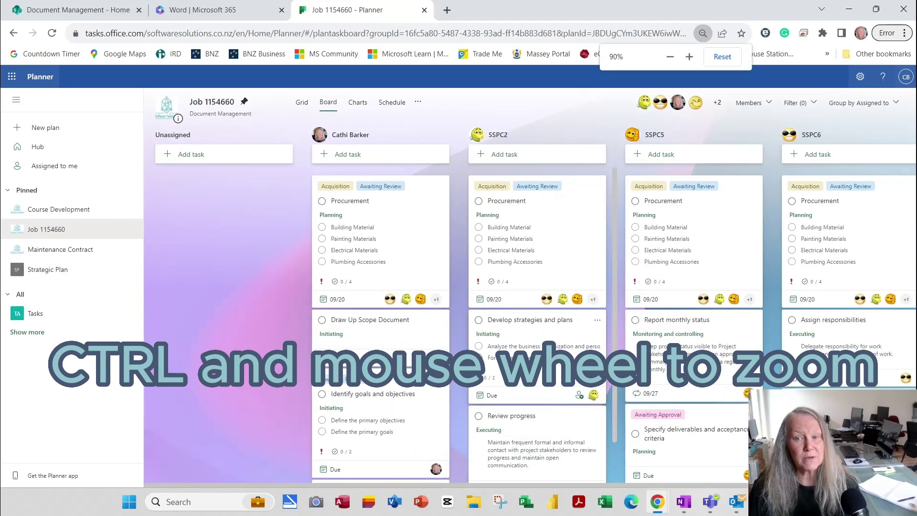
{"action": "scroll", "coordinate": [507, 311], "scroll_direction": "down", "scroll_amount": 1, "text": "ctrl"}
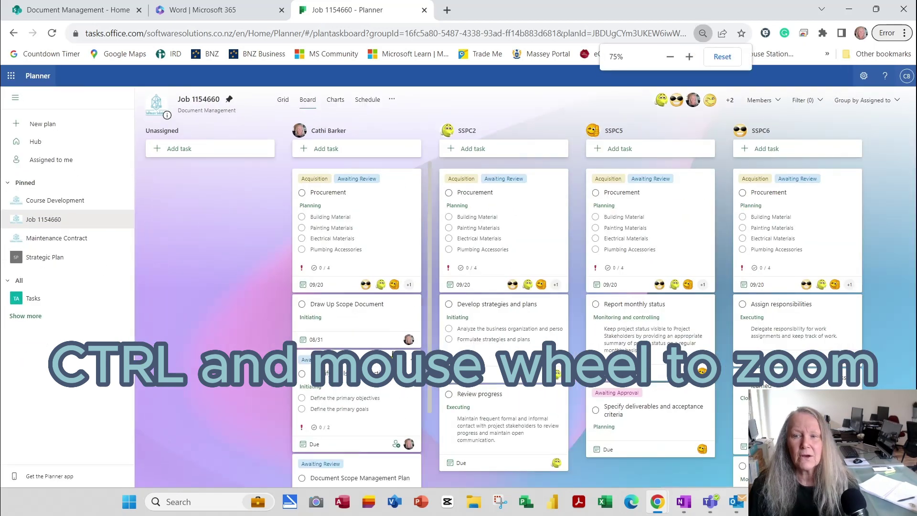
{"action": "left_click", "coordinate": [855, 103]}
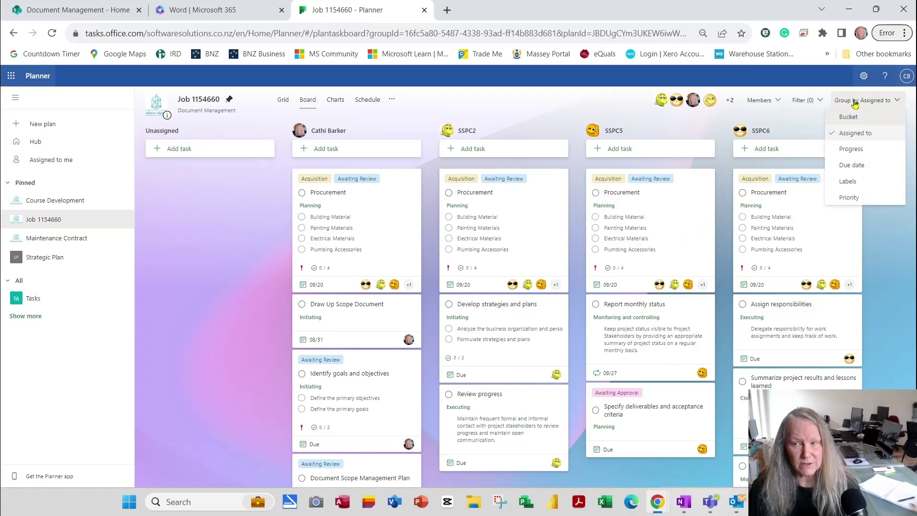
{"action": "left_click", "coordinate": [849, 117]}
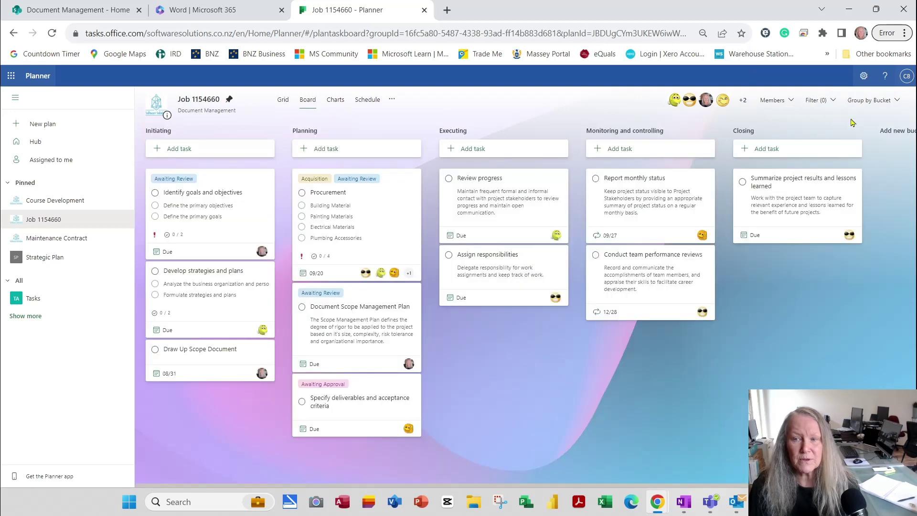
Group the board by Progress and move Procurement, Draw Up Scope Document and Document Scope Management Plan to In progress
{"action": "left_click", "coordinate": [857, 101]}
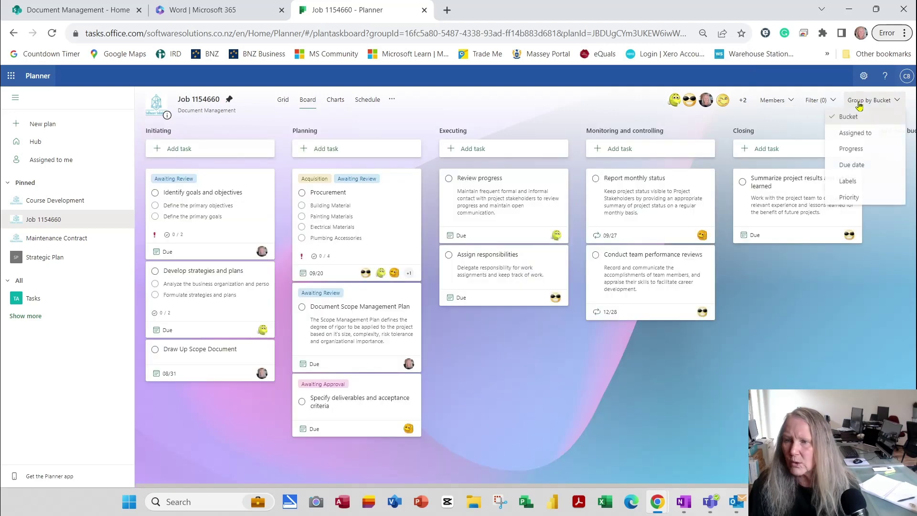
{"action": "left_click", "coordinate": [852, 150]}
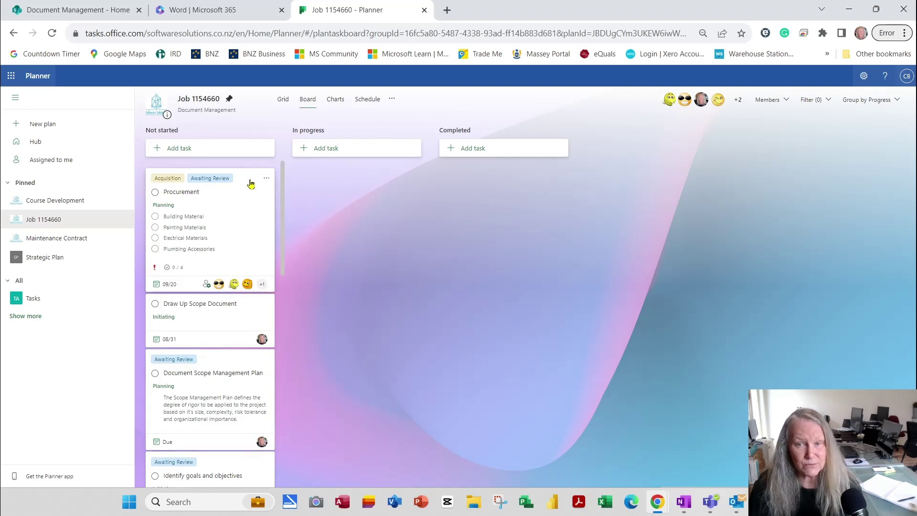
{"action": "left_click_drag", "start_coordinate": [251, 184], "coordinate": [348, 145]}
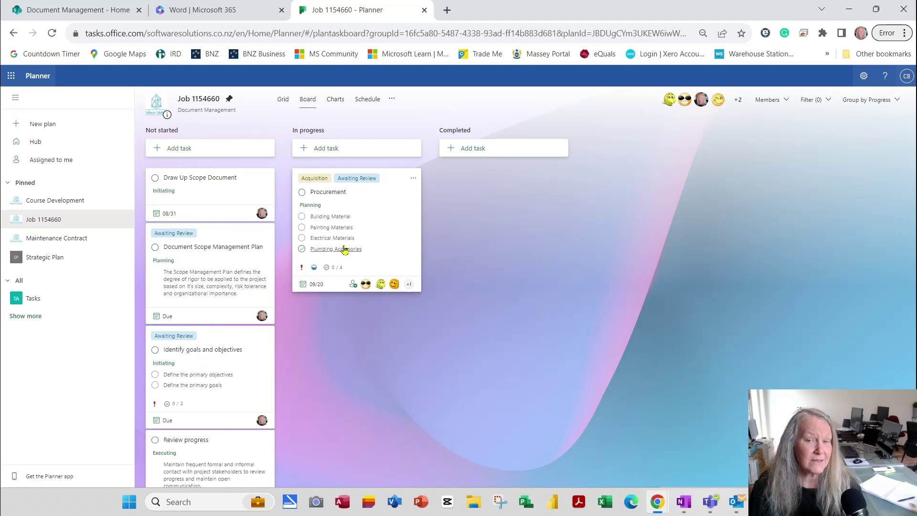
{"action": "left_click_drag", "start_coordinate": [205, 184], "coordinate": [343, 324]}
{"action": "left_click_drag", "start_coordinate": [208, 186], "coordinate": [358, 376]}
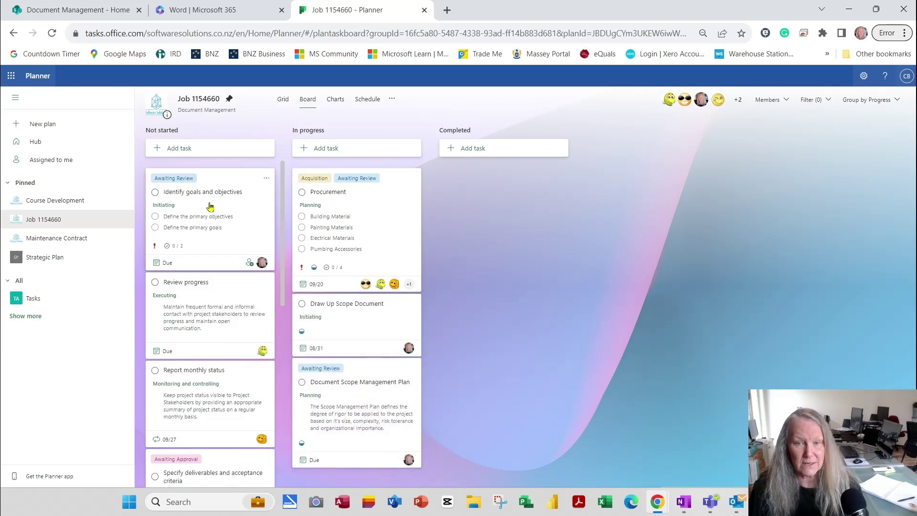
Move Identify goals and objectives through In progress to Completed, and regroup the board by Due date
{"action": "mouse_move", "coordinate": [211, 207]}
{"action": "left_mouse_down"}
{"action": "mouse_move", "coordinate": [248, 310]}
{"action": "mouse_move", "coordinate": [341, 406]}
{"action": "left_mouse_up"}
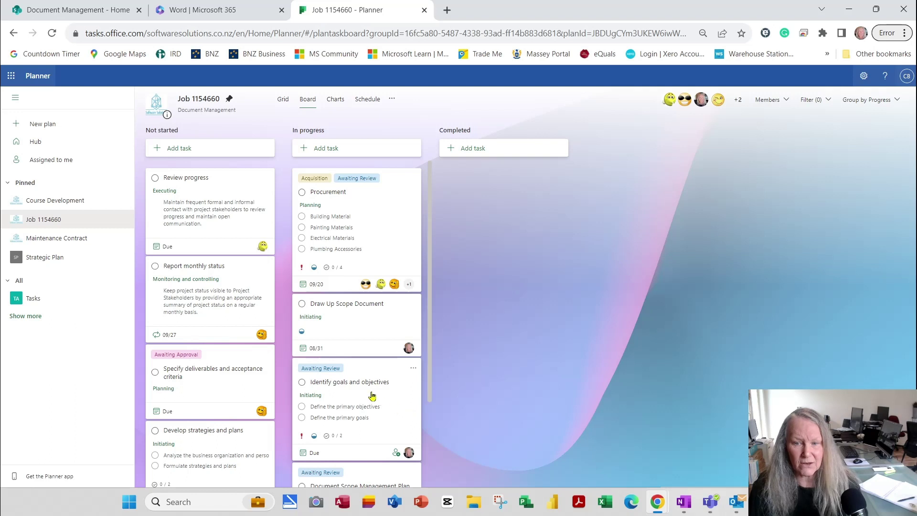
{"action": "left_click_drag", "start_coordinate": [360, 385], "coordinate": [520, 187]}
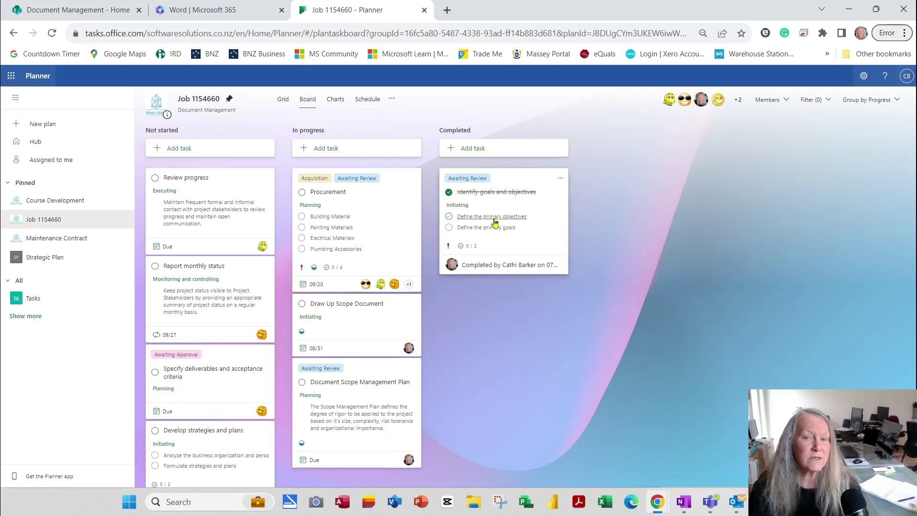
{"action": "left_click", "coordinate": [870, 104]}
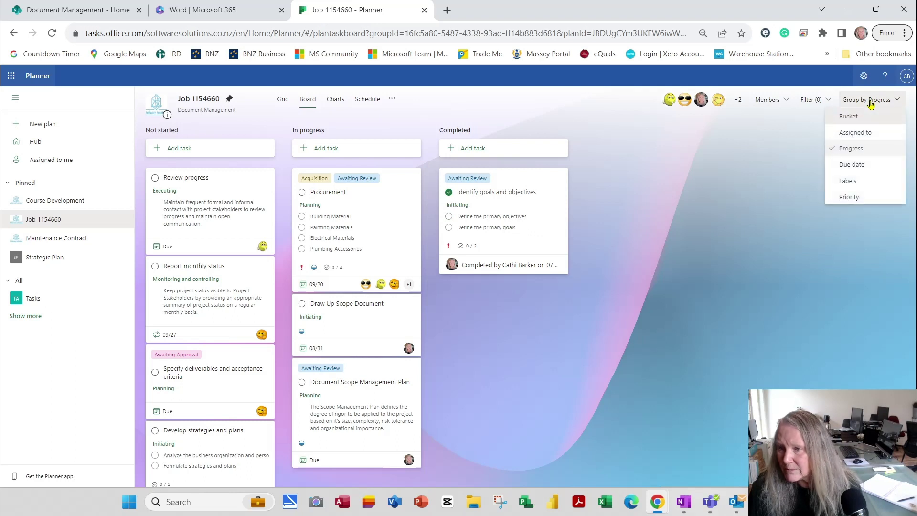
{"action": "left_click", "coordinate": [852, 165]}
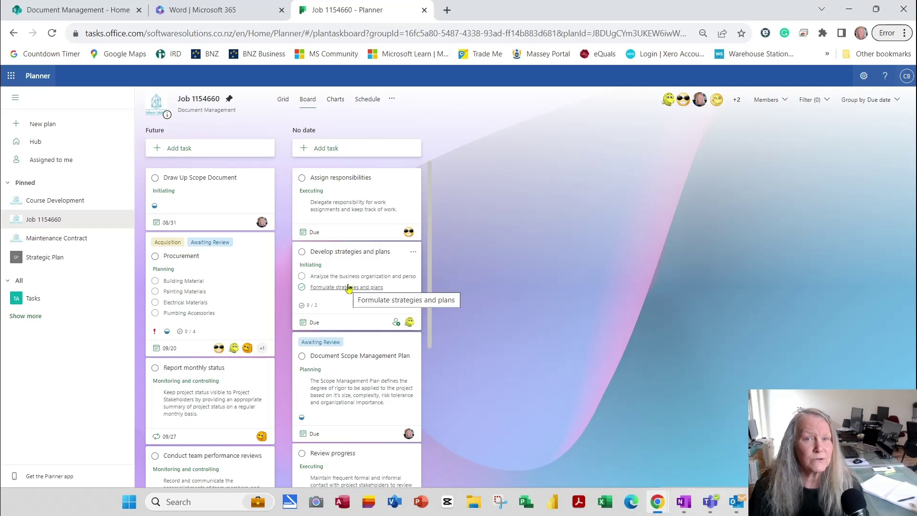
Group the board by Labels and move Assign responsibilities to Awaiting Approval and Conduct team performance reviews to Awaiting Review
{"action": "left_click", "coordinate": [860, 100]}
{"action": "left_click", "coordinate": [851, 186]}
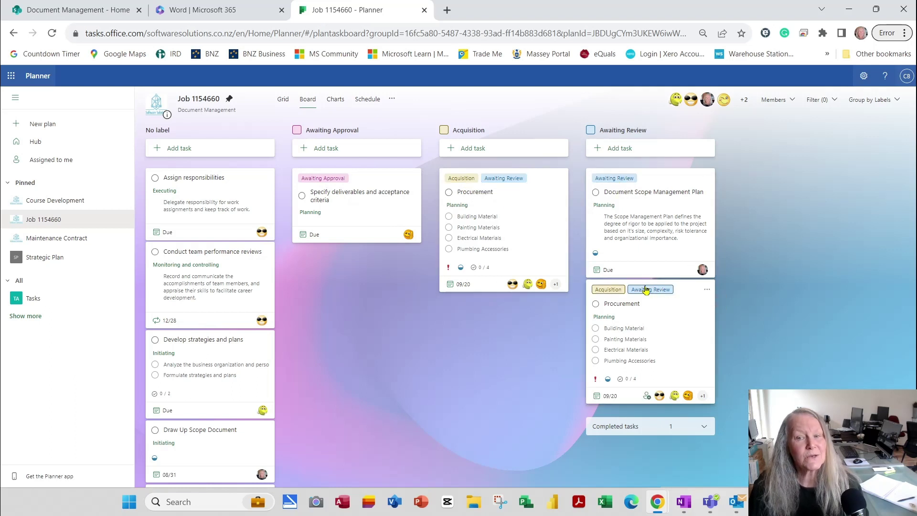
{"action": "left_click_drag", "start_coordinate": [203, 179], "coordinate": [342, 262]}
{"action": "left_click_drag", "start_coordinate": [221, 182], "coordinate": [660, 427]}
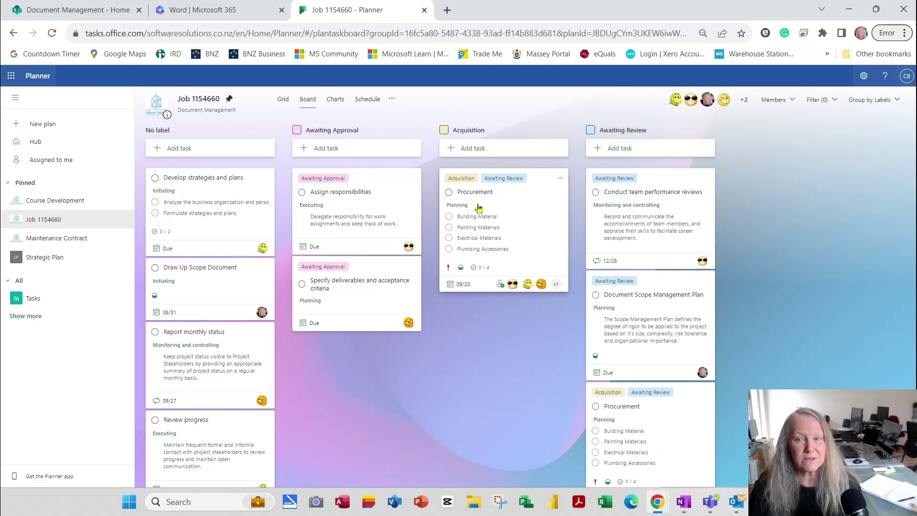
Group the board by Priority, move Assign responsibilities into the Important column's completed tasks, and expand that list
{"action": "left_click", "coordinate": [886, 106]}
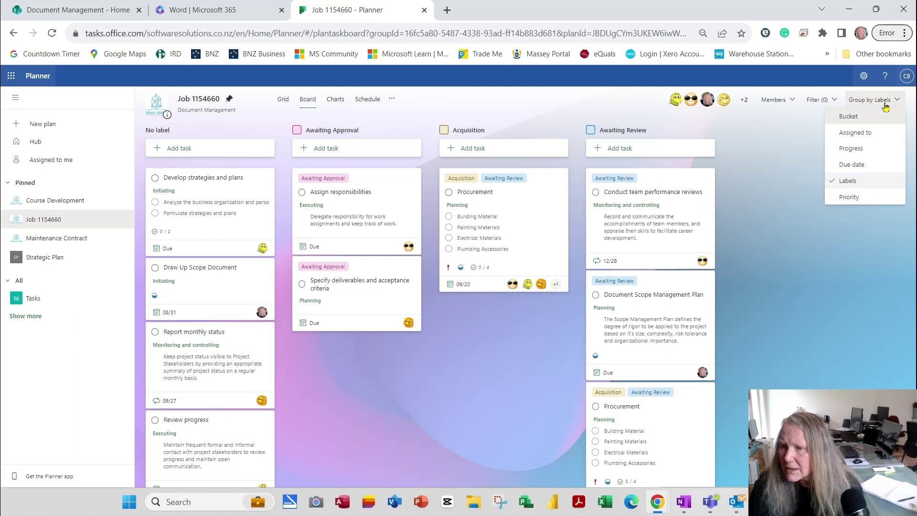
{"action": "left_click", "coordinate": [858, 199]}
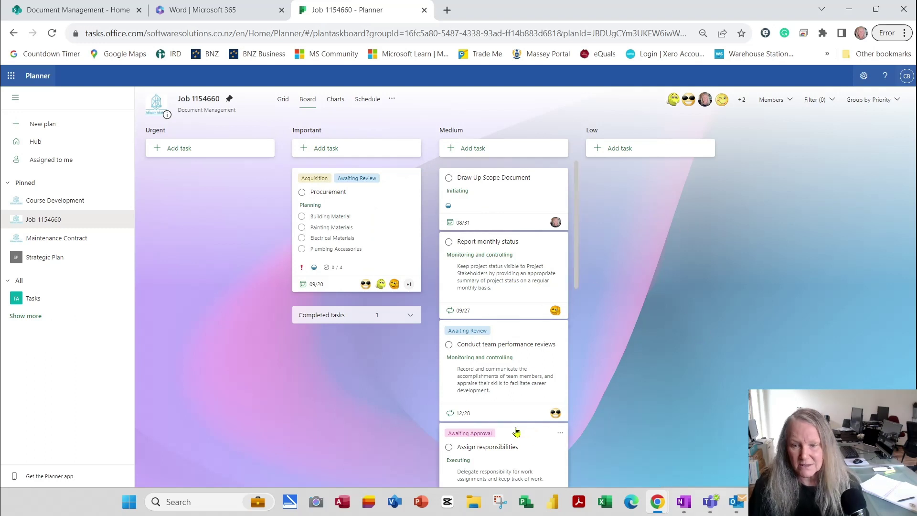
{"action": "left_click_drag", "start_coordinate": [510, 430], "coordinate": [376, 317]}
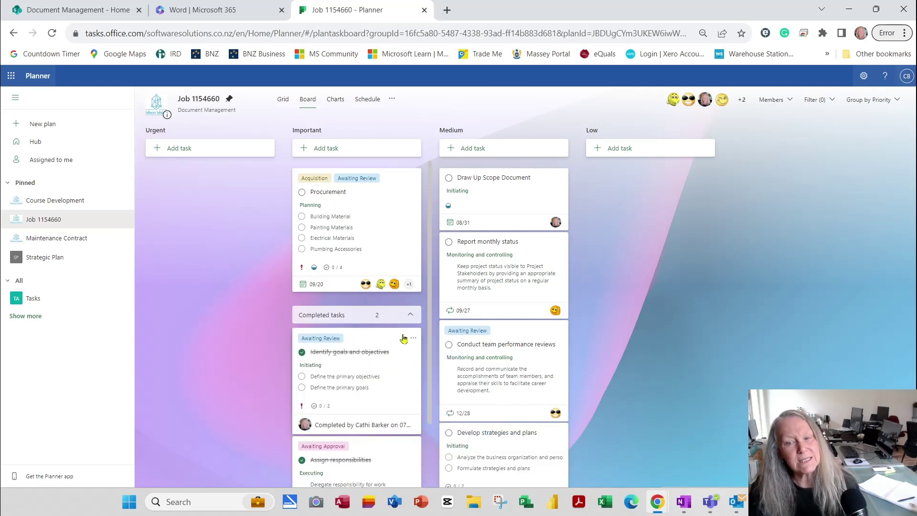
{"action": "left_click", "coordinate": [411, 315]}
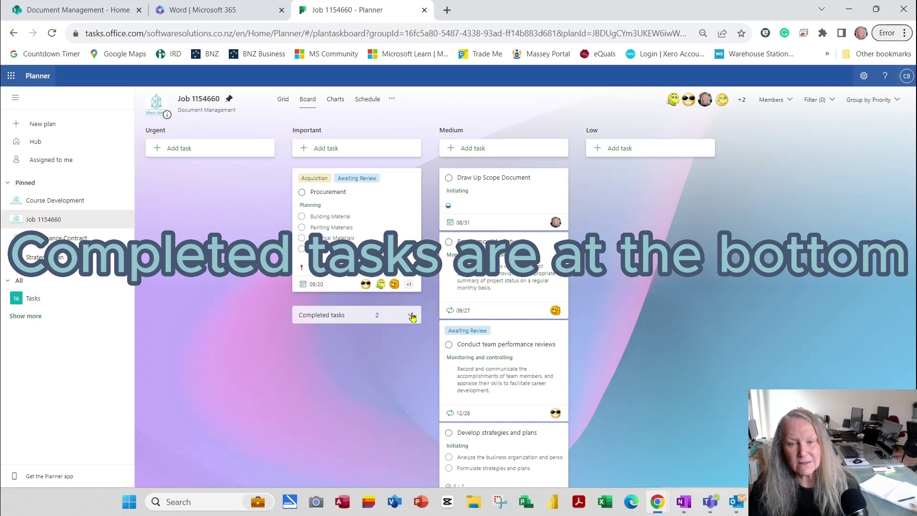
{"action": "left_click", "coordinate": [411, 315]}
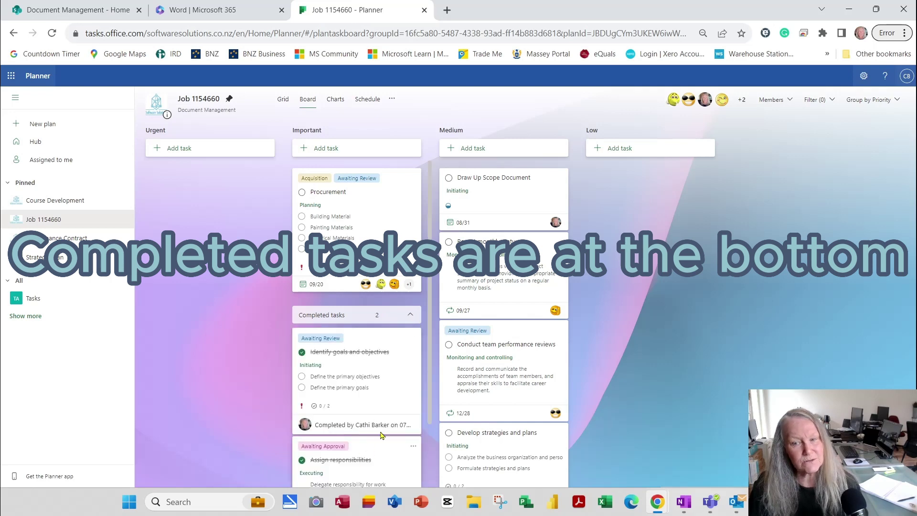
Move Develop strategies and plans from Medium to the Important column and review that column's completed tasks
{"action": "left_click", "coordinate": [410, 314]}
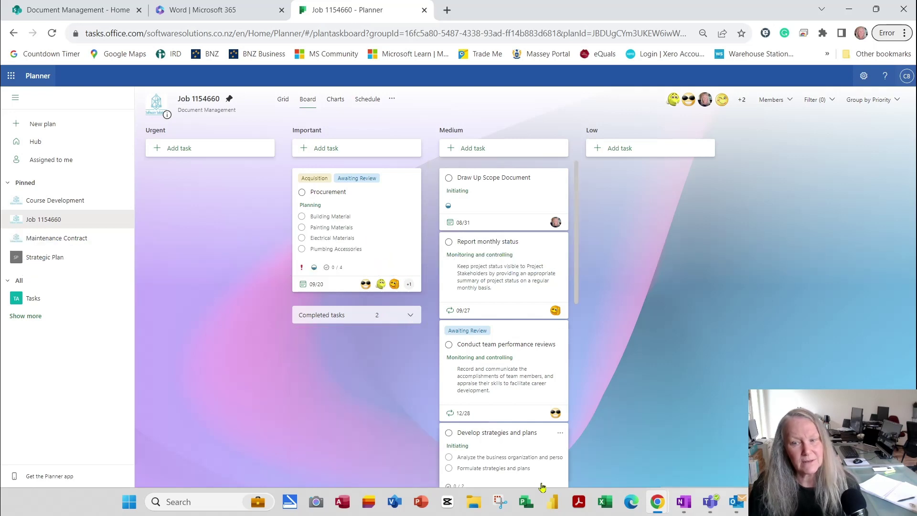
{"action": "left_click_drag", "start_coordinate": [524, 452], "coordinate": [386, 302]}
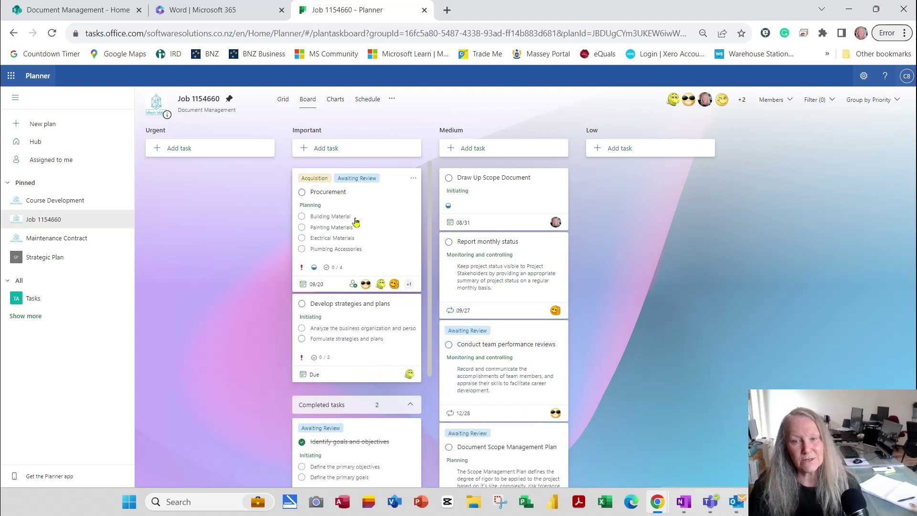
{"action": "scroll", "coordinate": [371, 334], "scroll_direction": "down", "scroll_amount": 4}
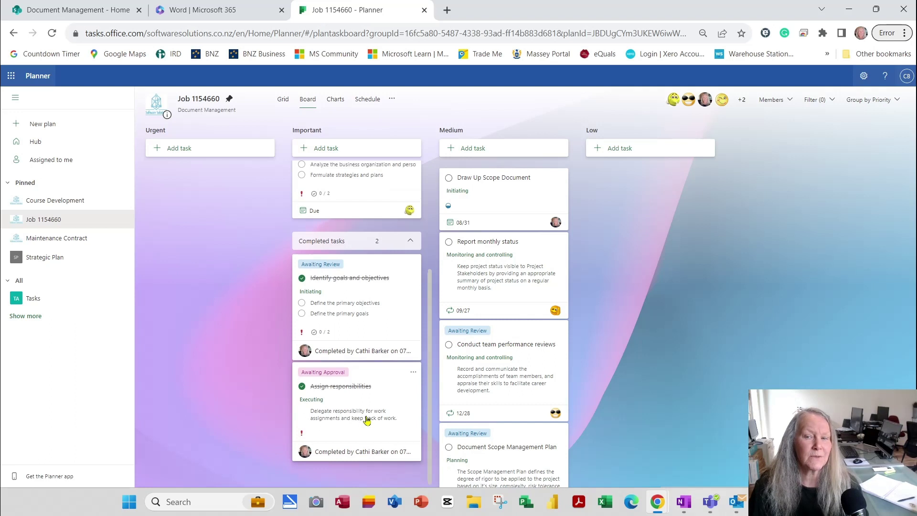
{"action": "scroll", "coordinate": [366, 418], "scroll_direction": "up", "scroll_amount": 4}
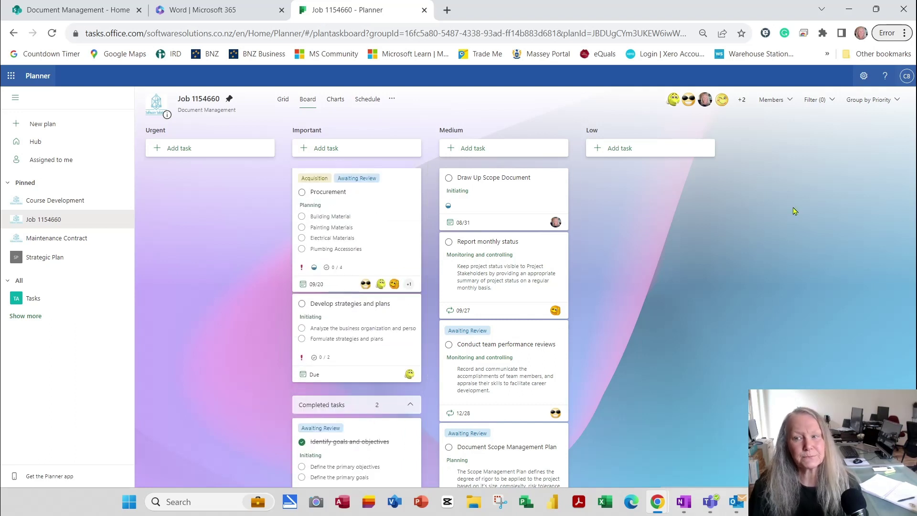
Regroup the board by Bucket
{"action": "left_click", "coordinate": [880, 100]}
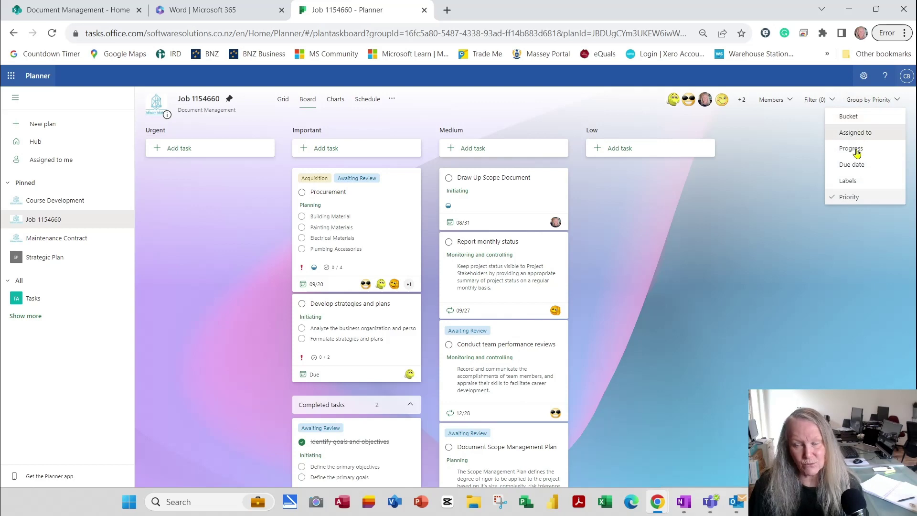
{"action": "left_click", "coordinate": [848, 117]}
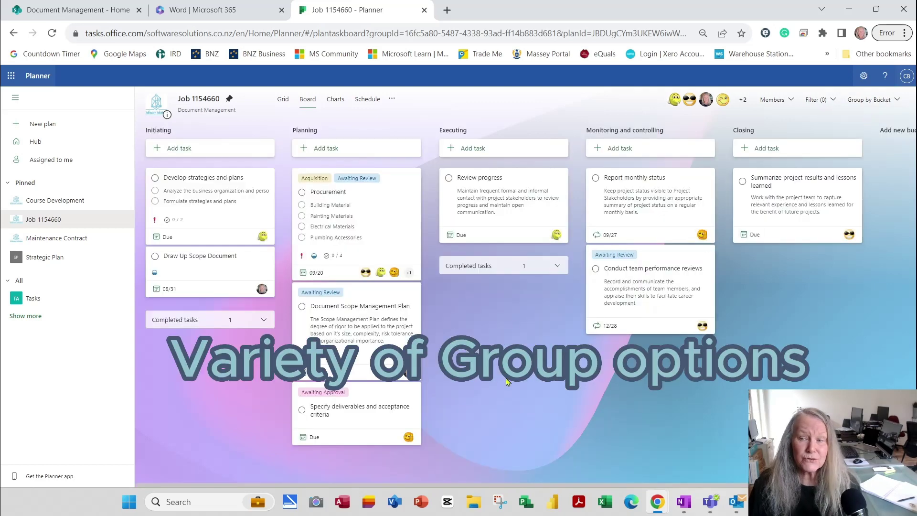
{"action": "key", "text": "ctrl+plus"}
{"action": "key", "text": "ctrl+plus"}
{"action": "key", "text": "ctrl+plus"}
{"action": "key", "text": "ctrl+plus"}
{"action": "key", "text": "ctrl+minus"}
{"action": "key", "text": "ctrl+minus"}
{"action": "key", "text": "ctrl+minus"}
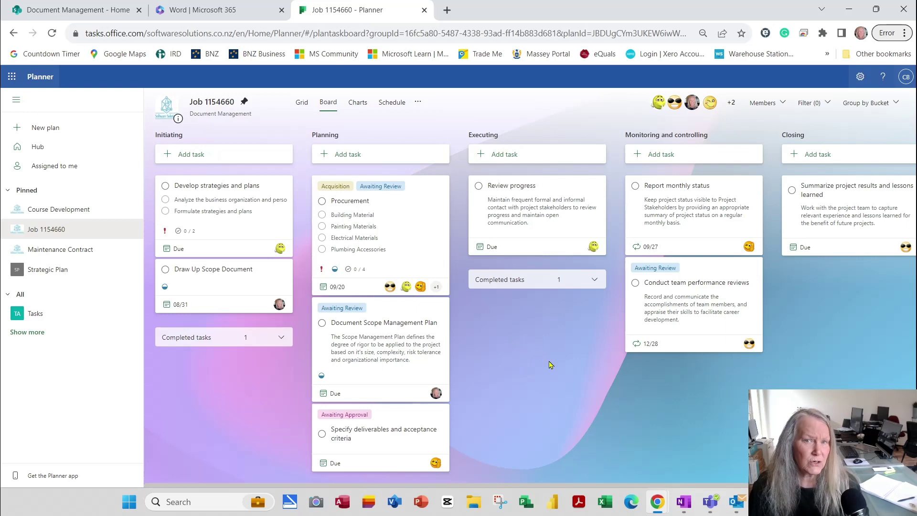
{"action": "key", "text": "ctrl+minus"}
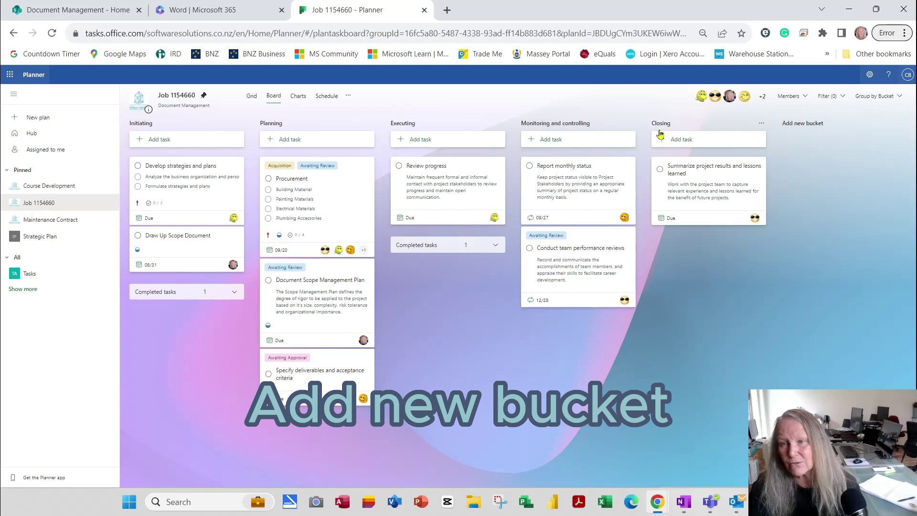
Add a new bucket named Other after Closing and check which options it offers
{"action": "left_click", "coordinate": [807, 123]}
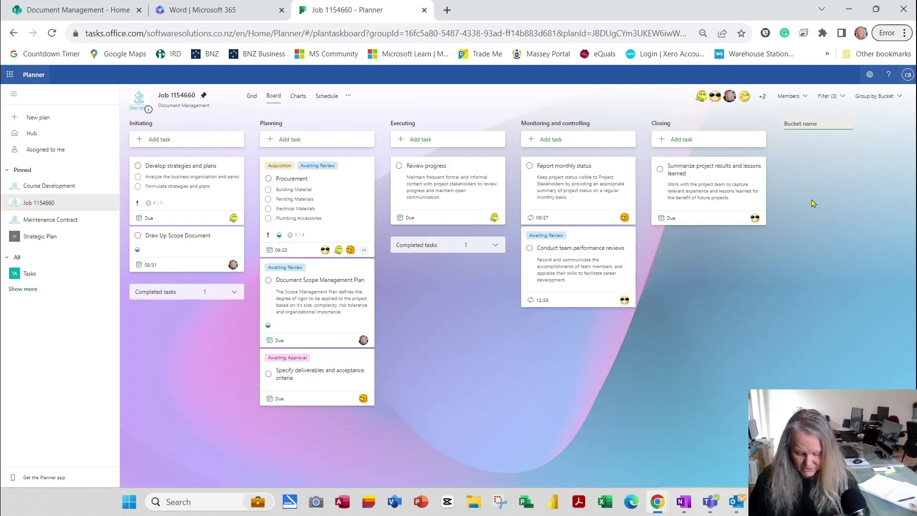
{"action": "type", "text": "Ot"}
{"action": "key", "text": "Return"}
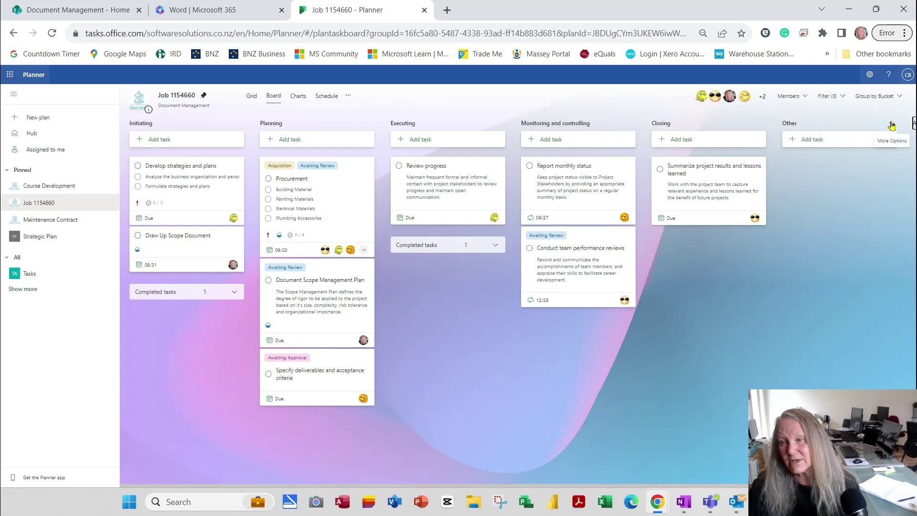
{"action": "left_click", "coordinate": [892, 125]}
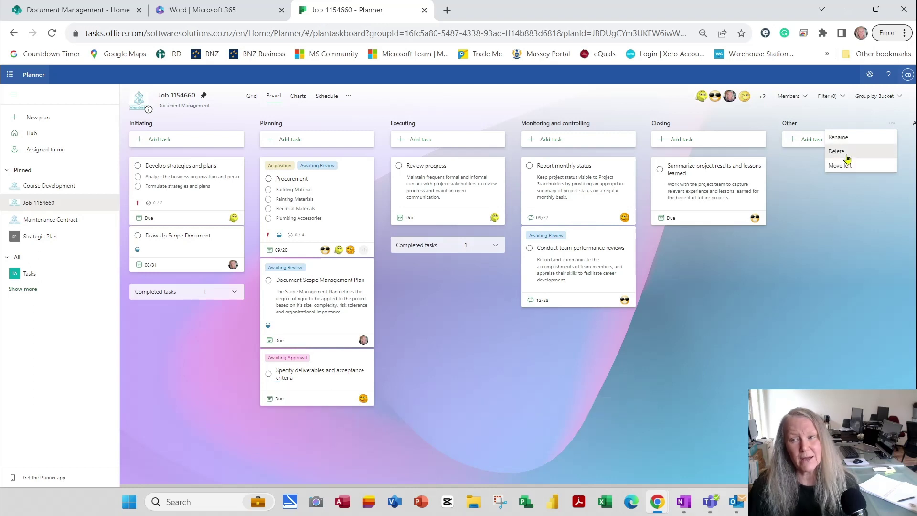
{"action": "left_click", "coordinate": [846, 201]}
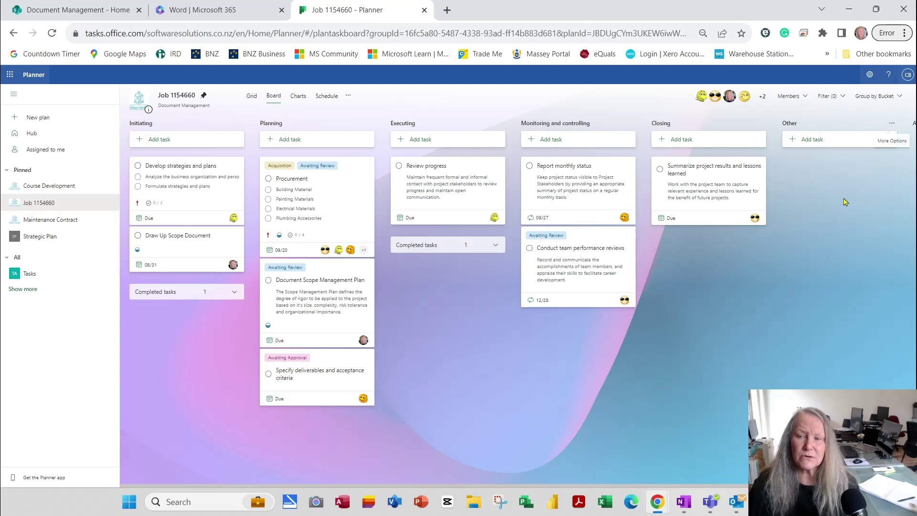
Delete the Other bucket from the plan and confirm the deletion
{"action": "left_click_drag", "start_coordinate": [789, 125], "coordinate": [812, 125]}
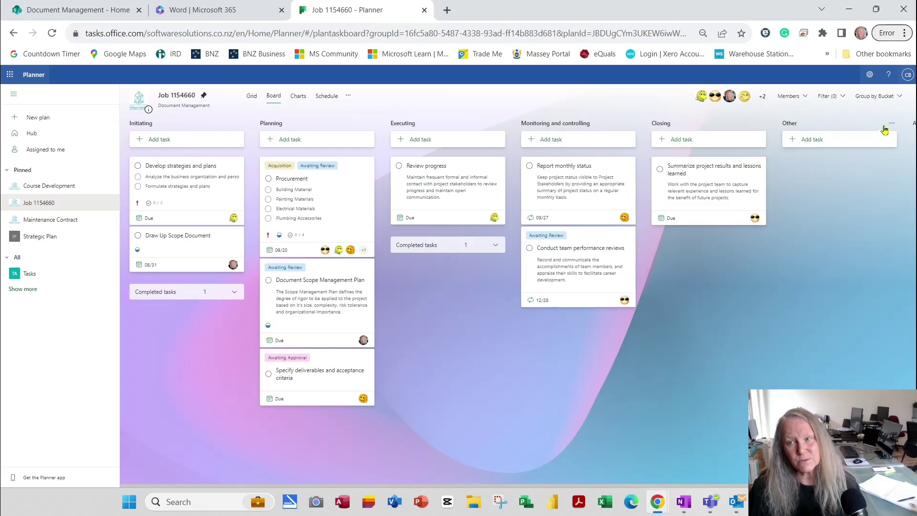
{"action": "left_click", "coordinate": [891, 125]}
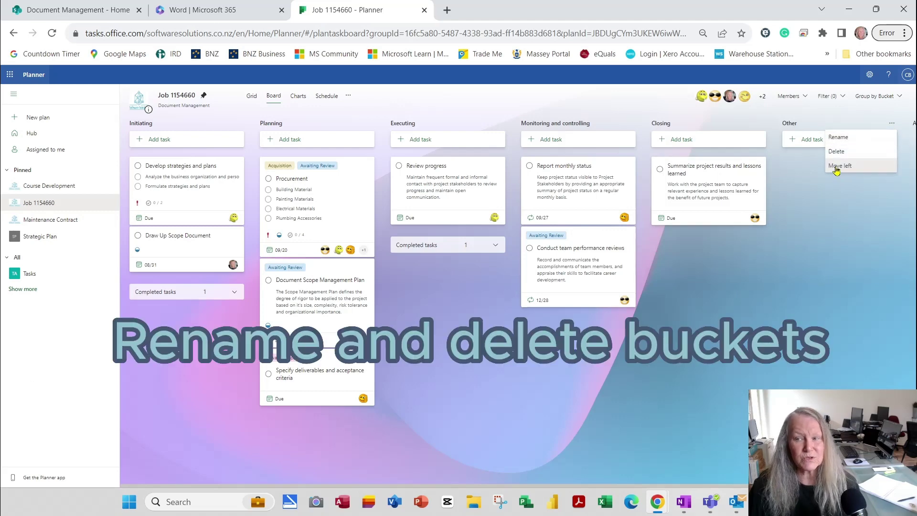
{"action": "left_click", "coordinate": [837, 151]}
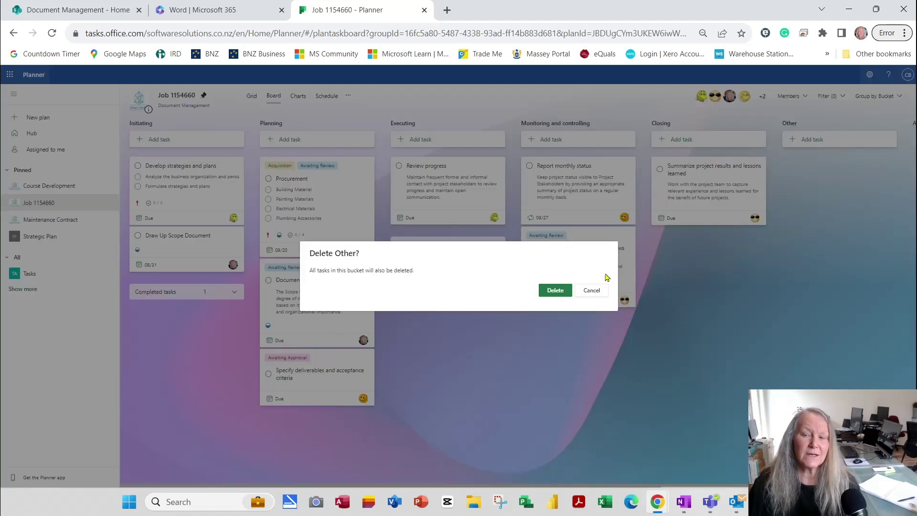
{"action": "left_click", "coordinate": [556, 290]}
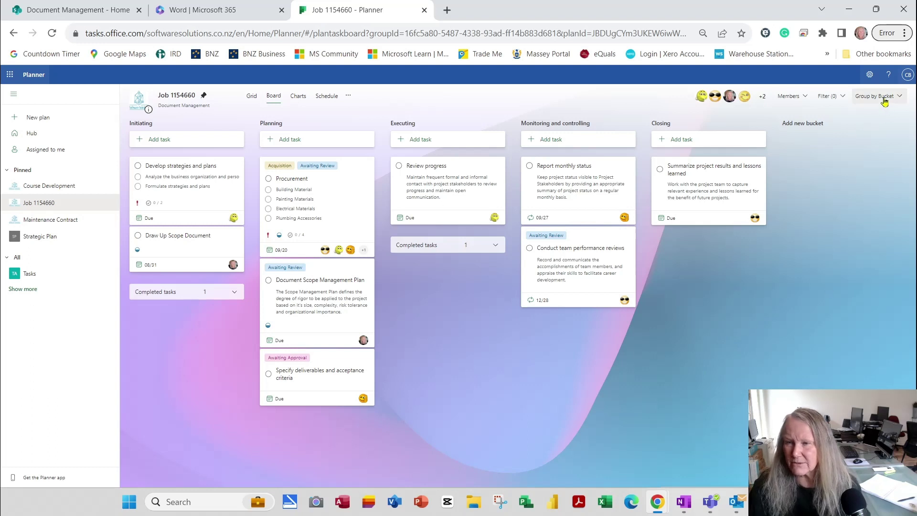
Filter the board to the tasks assigned to the first named member, and remove that assignment filter
{"action": "left_click", "coordinate": [846, 100]}
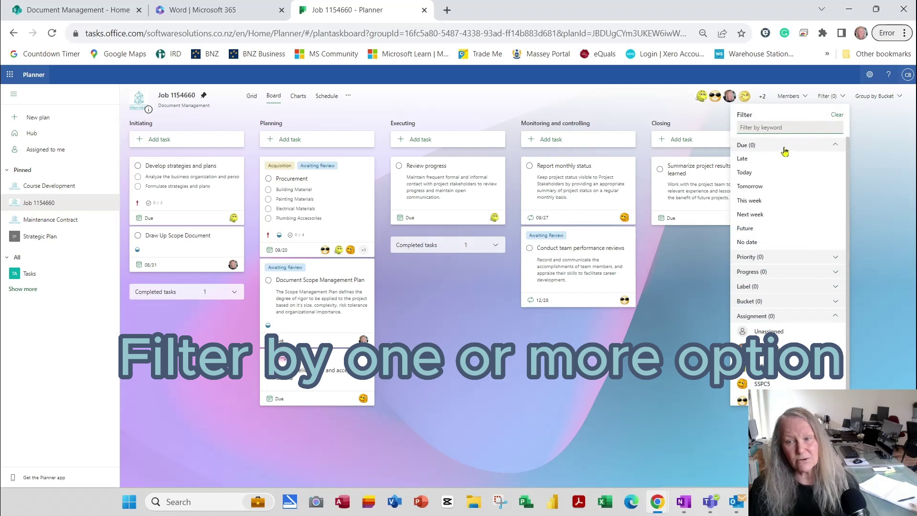
{"action": "left_click", "coordinate": [764, 355]}
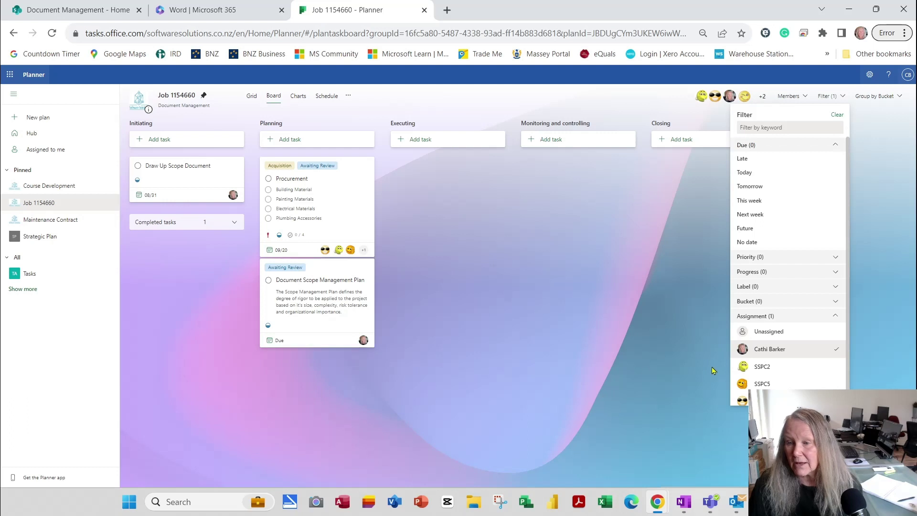
{"action": "left_click", "coordinate": [837, 355]}
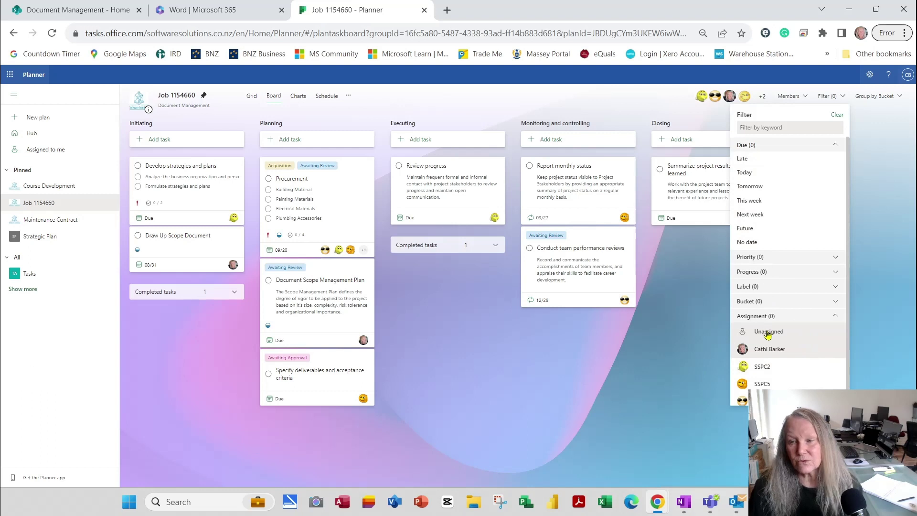
Filter the board by Urgent and Important priority, and replace these with a Medium priority filter
{"action": "left_click", "coordinate": [837, 258]}
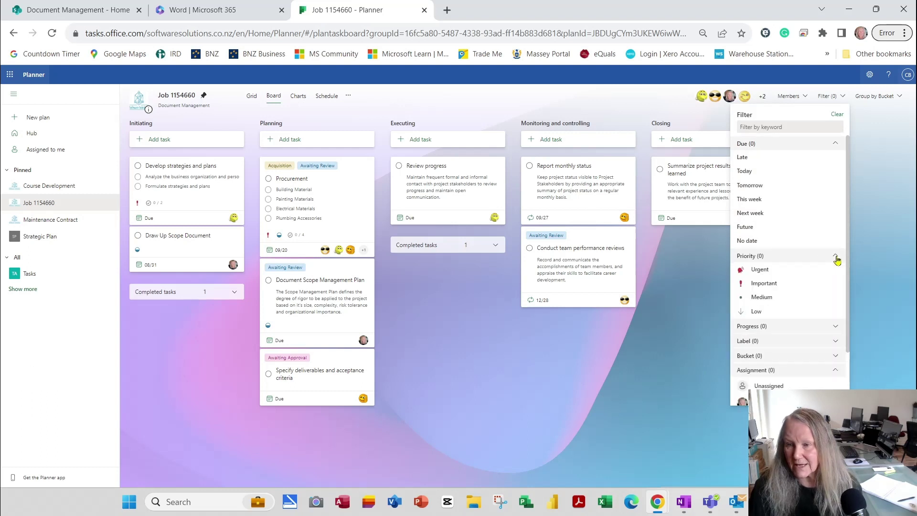
{"action": "left_click", "coordinate": [763, 270]}
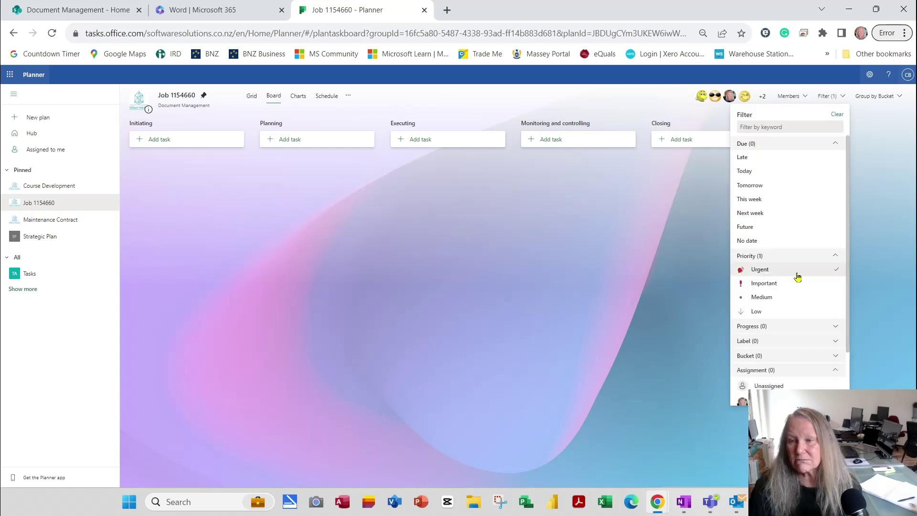
{"action": "left_click", "coordinate": [764, 284]}
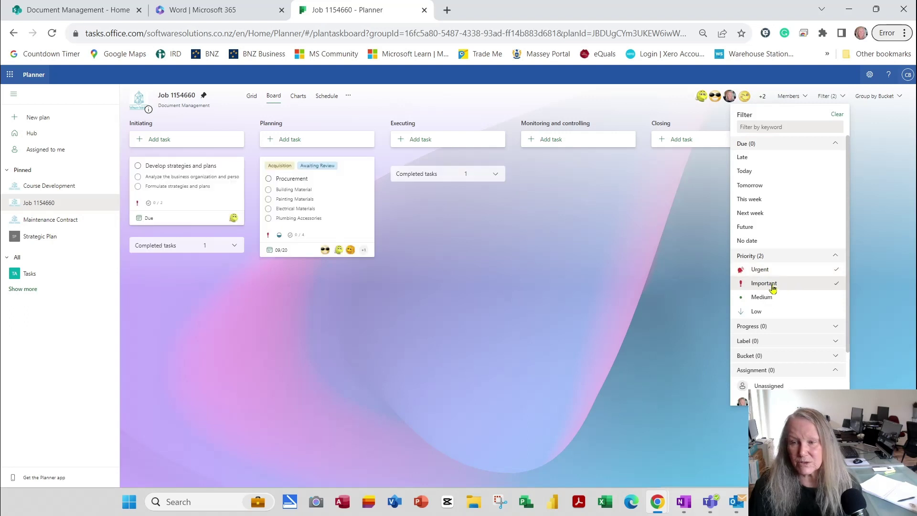
{"action": "left_click", "coordinate": [837, 271]}
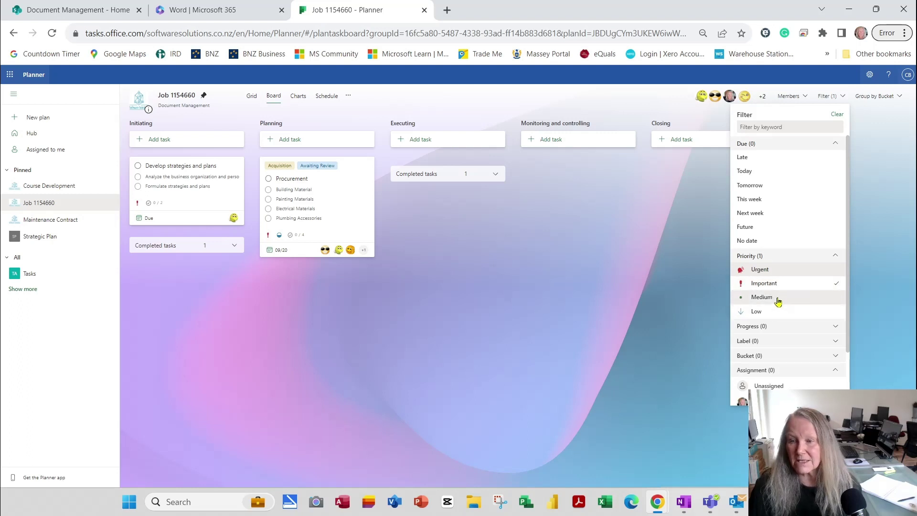
{"action": "left_click", "coordinate": [831, 284]}
{"action": "left_click", "coordinate": [761, 298]}
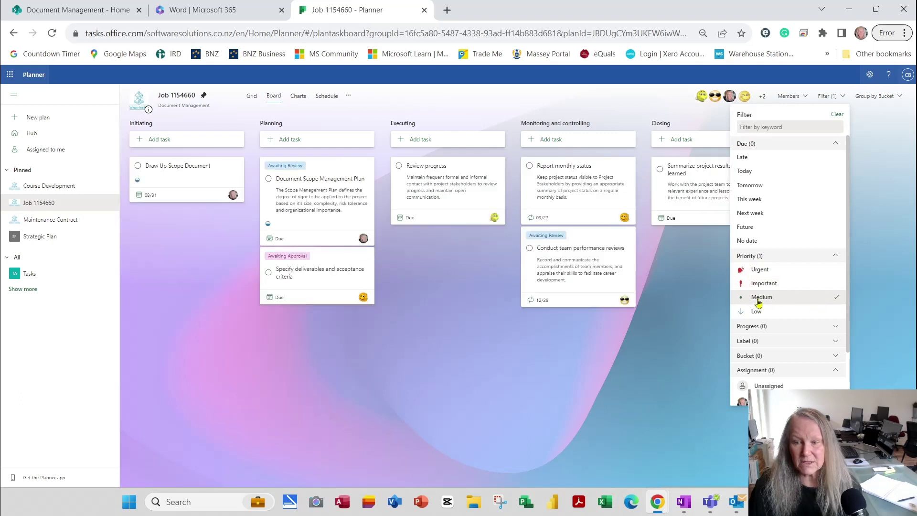
Combine the Medium priority filter with the first named member's assignment filter, and clear all filters
{"action": "scroll", "coordinate": [801, 383], "scroll_direction": "down", "scroll_amount": 2}
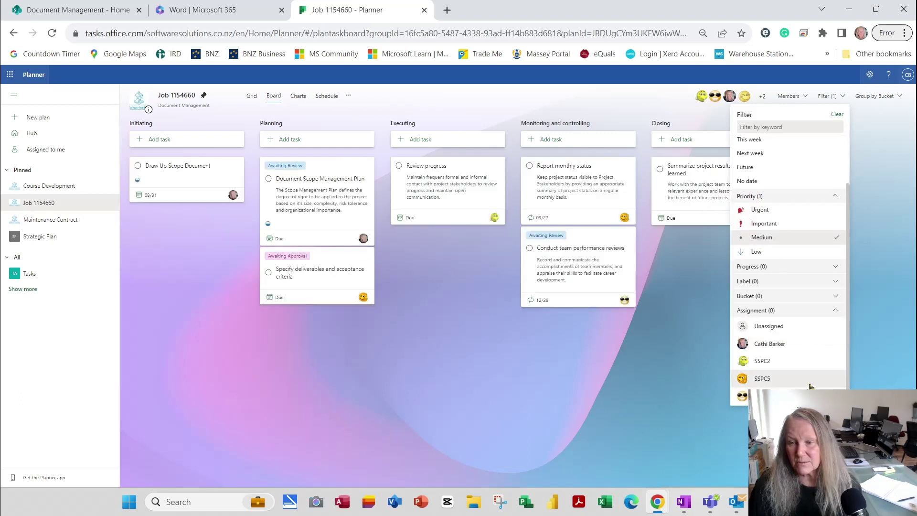
{"action": "left_click", "coordinate": [769, 345]}
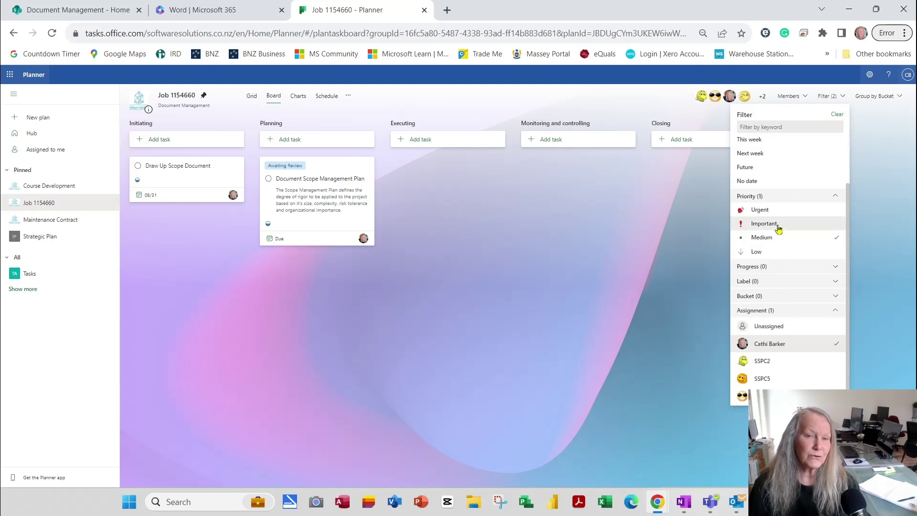
{"action": "left_click", "coordinate": [838, 117]}
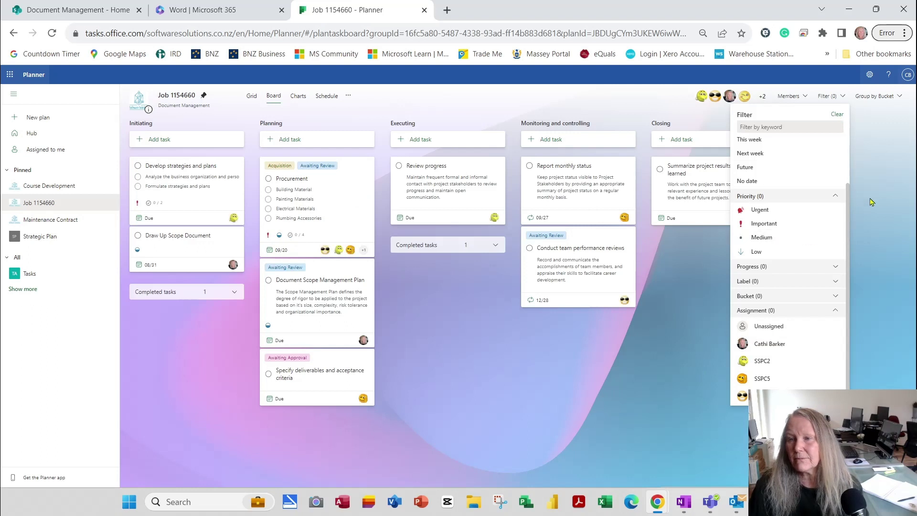
{"action": "left_click", "coordinate": [887, 196]}
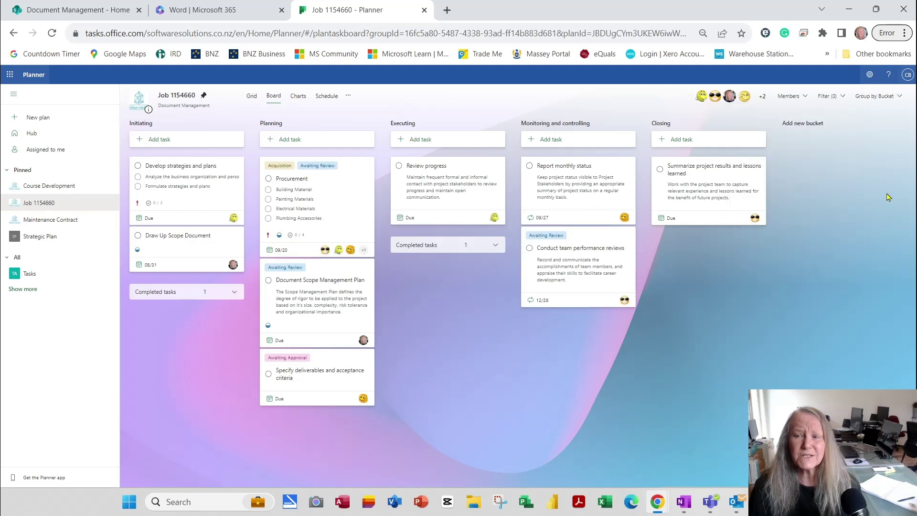
View the plan's member list and close it without adding anyone
{"action": "left_click", "coordinate": [804, 97]}
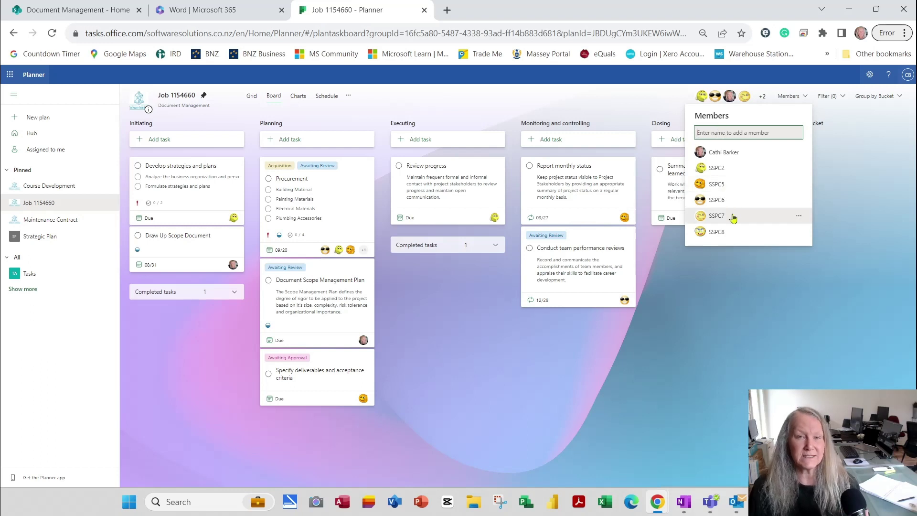
{"action": "left_click", "coordinate": [763, 97]}
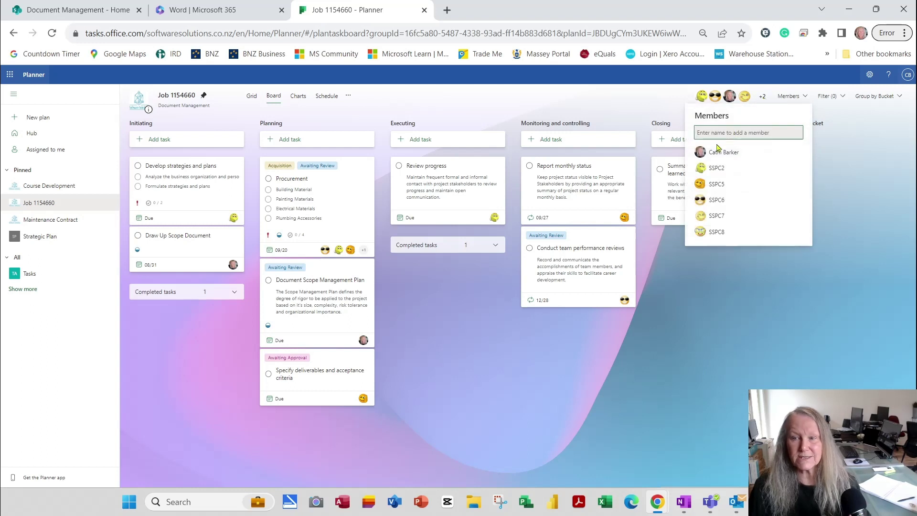
{"action": "left_click", "coordinate": [756, 296]}
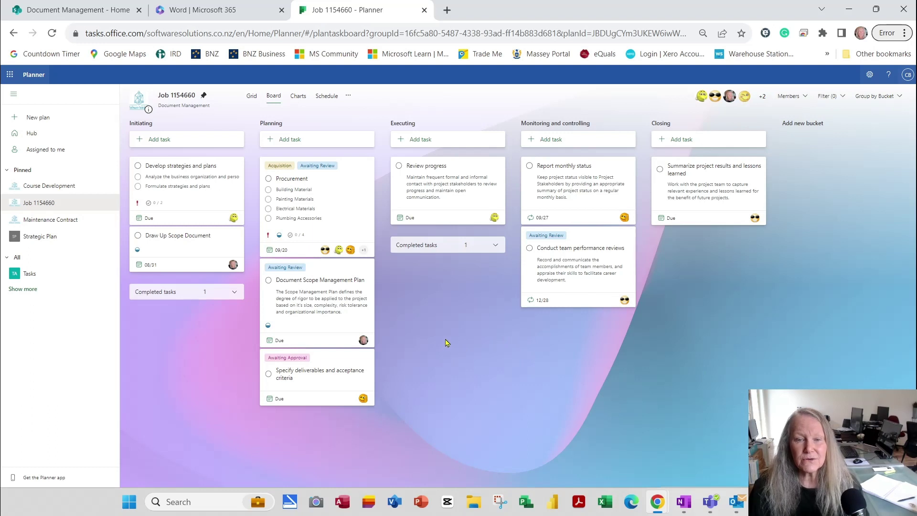
In the Grid view, set the start dates of Draw Up Scope Document to 8/1/2023 and Specify deliverables and acceptance criteria to 8/2/2023
{"action": "left_click", "coordinate": [252, 97]}
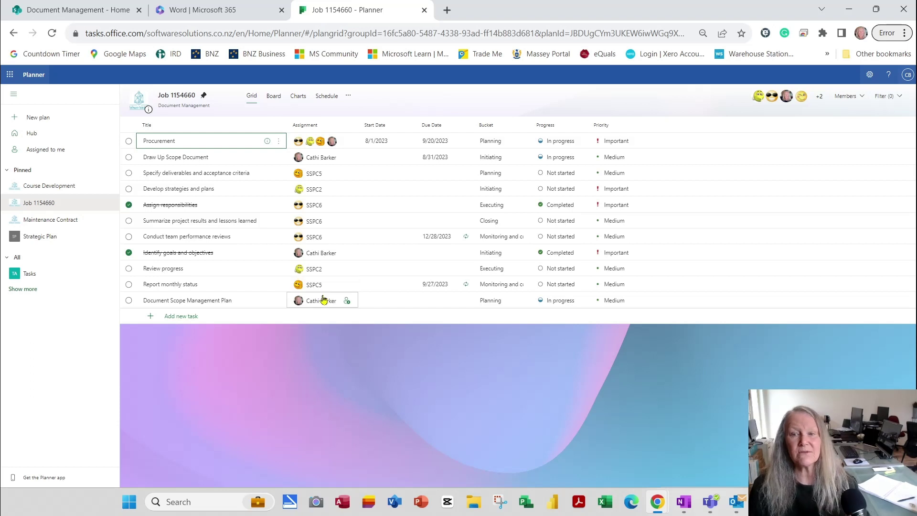
{"action": "left_click", "coordinate": [387, 159]}
{"action": "left_click", "coordinate": [409, 157]}
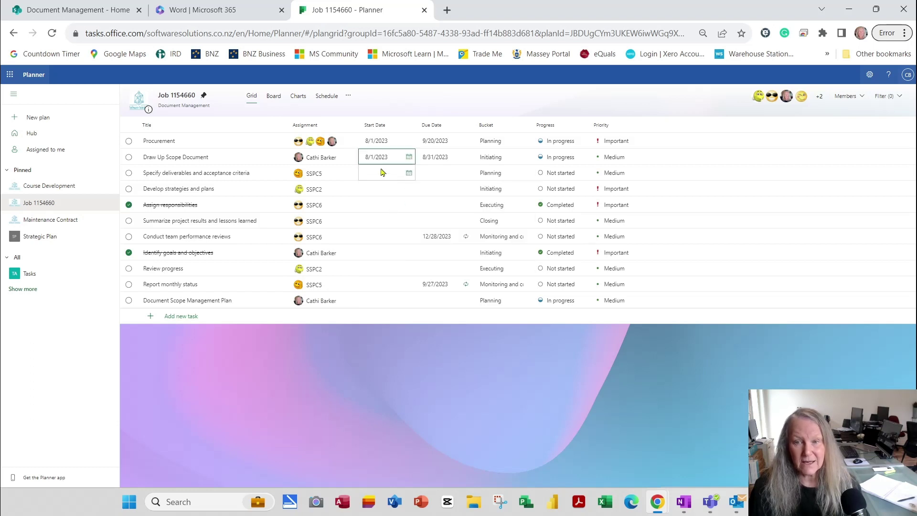
{"action": "left_click", "coordinate": [409, 172]}
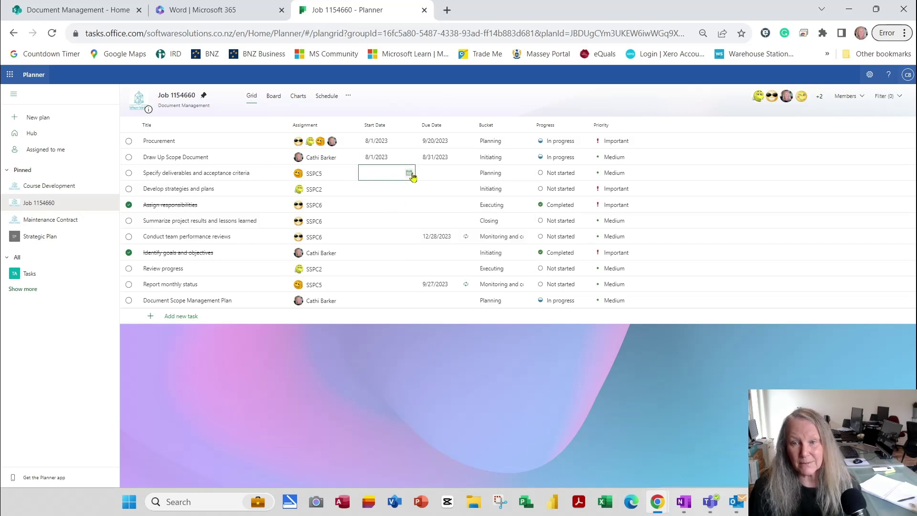
{"action": "left_click", "coordinate": [402, 272]}
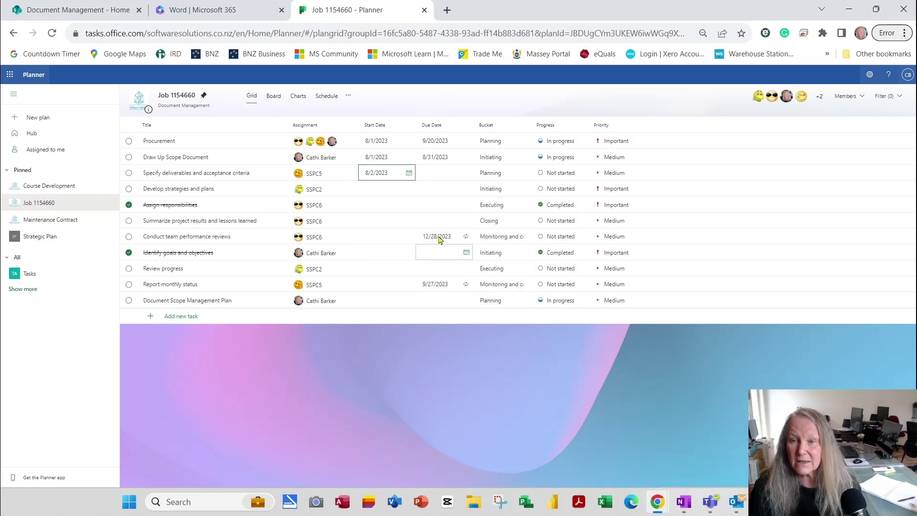
Set the due date of the Specify deliverables and acceptance criteria task to 8/5/2023 in the grid
{"action": "left_click", "coordinate": [466, 173]}
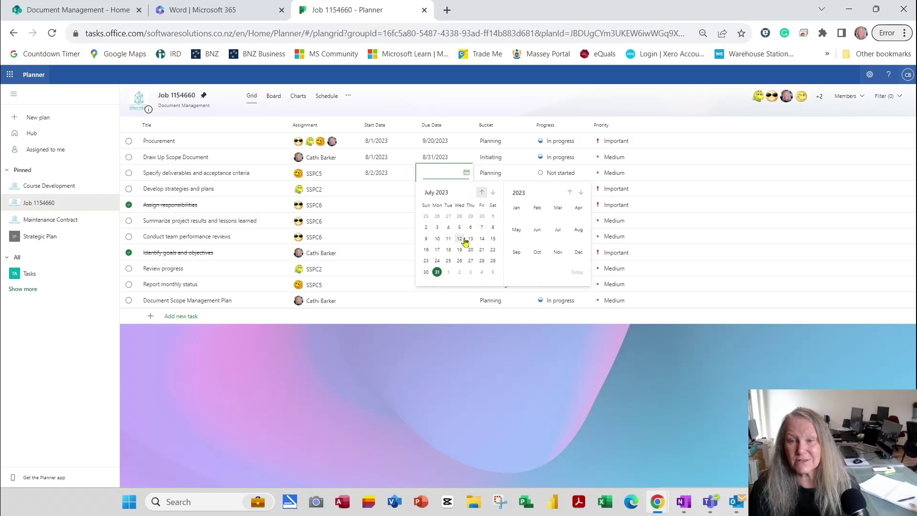
{"action": "left_click", "coordinate": [493, 272]}
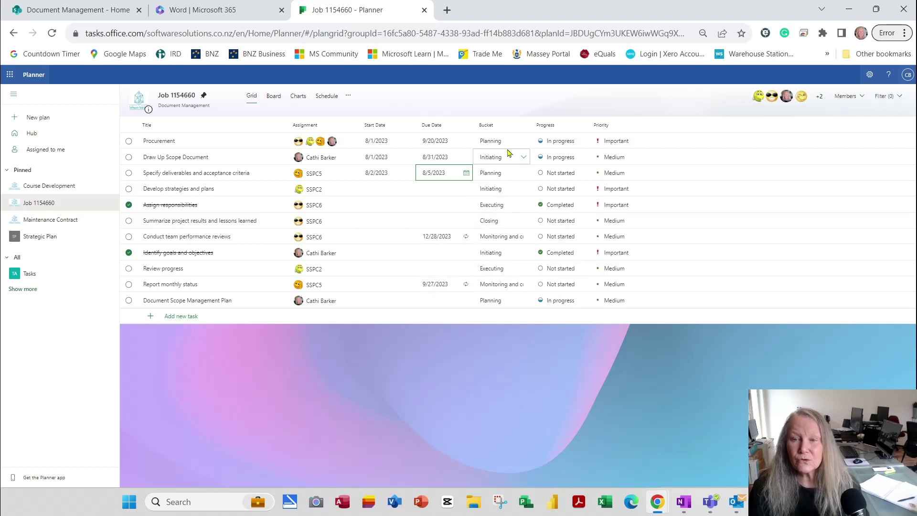
View the available bucket, progress and priority options for the Procurement task in the grid
{"action": "left_click", "coordinate": [523, 142]}
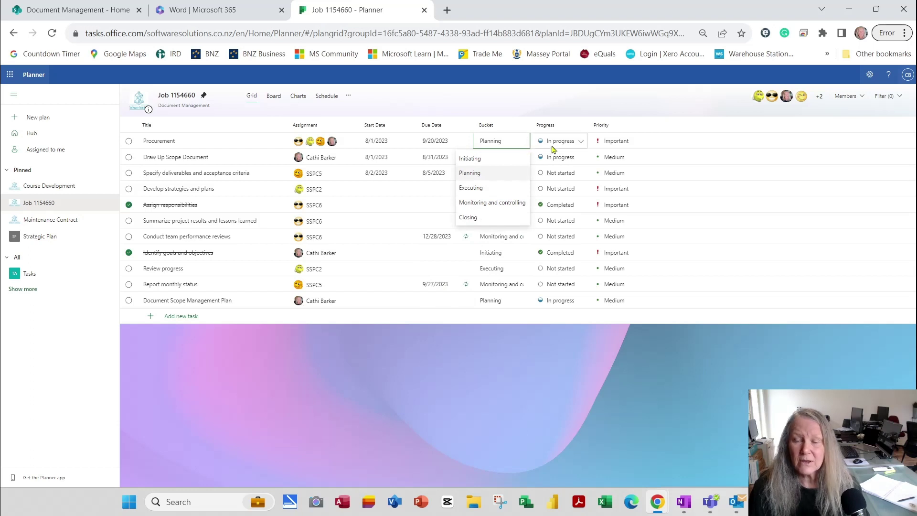
{"action": "left_click", "coordinate": [581, 142]}
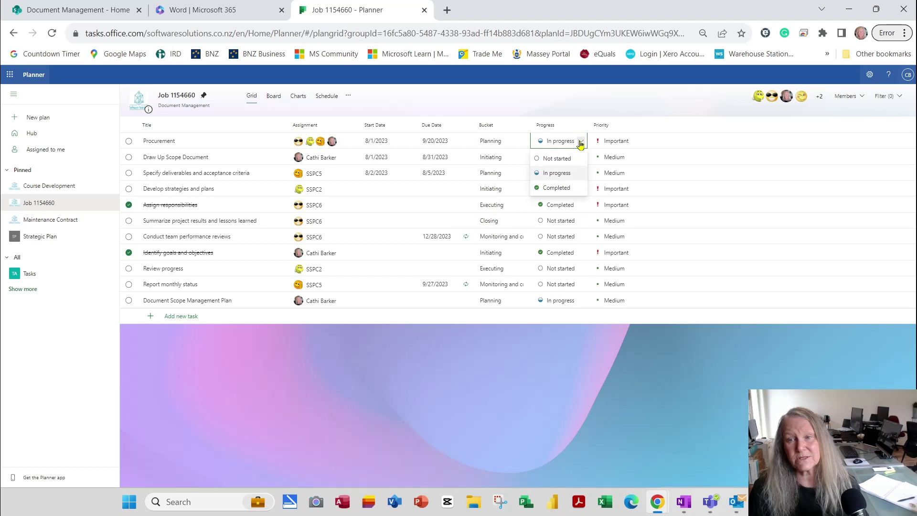
{"action": "left_click", "coordinate": [638, 143]}
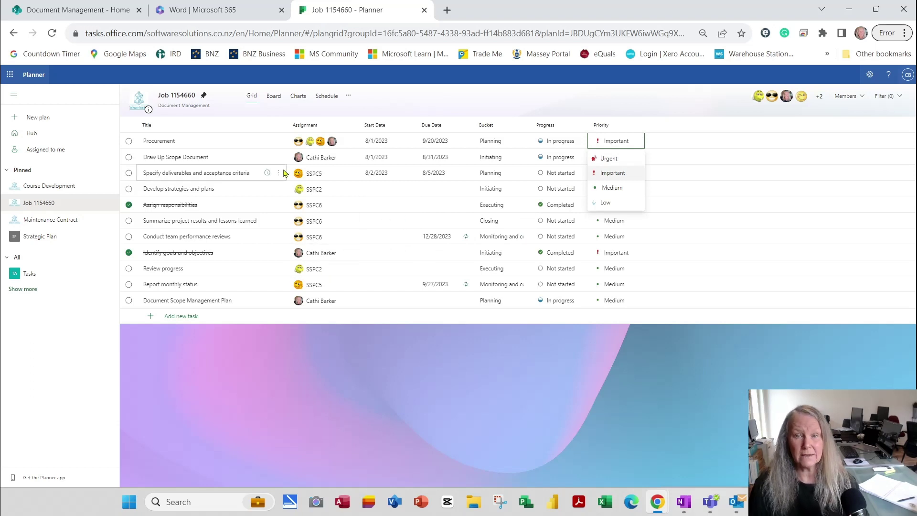
Briefly show the Board view, and examine the Status, Bucket, Priority and Members graphs in the Charts view
{"action": "left_click", "coordinate": [273, 96]}
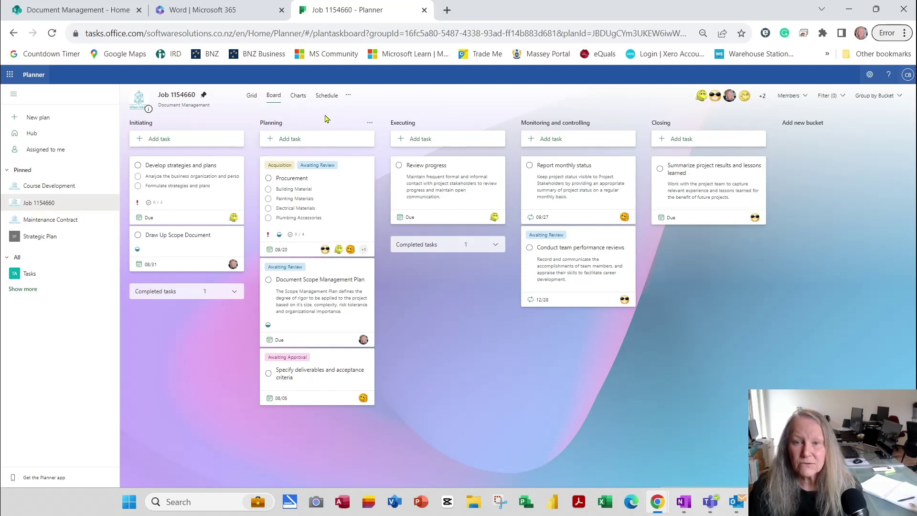
{"action": "left_click", "coordinate": [300, 96]}
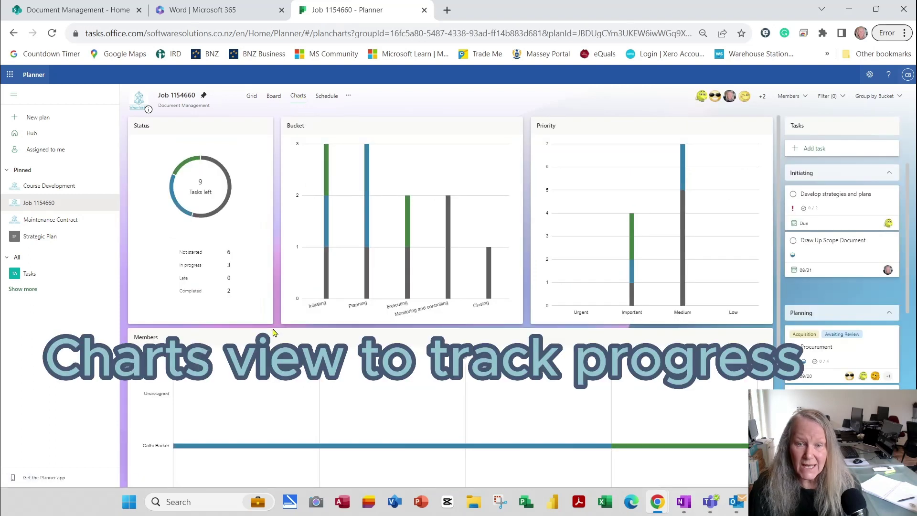
{"action": "mouse_move", "coordinate": [178, 176]}
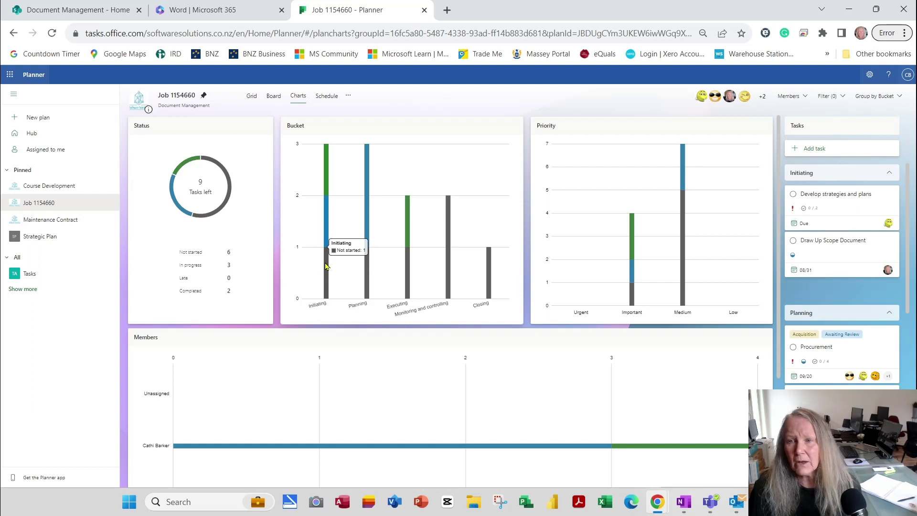
{"action": "mouse_move", "coordinate": [687, 180]}
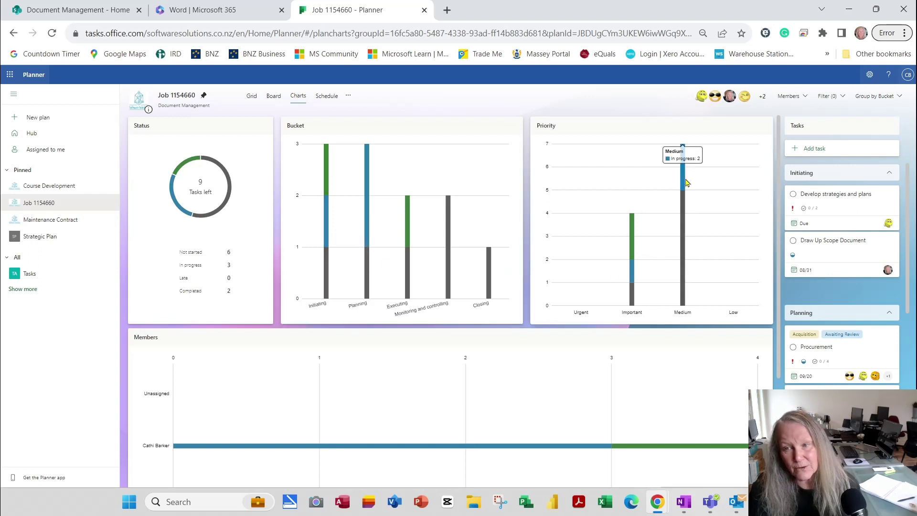
{"action": "mouse_move", "coordinate": [686, 215]}
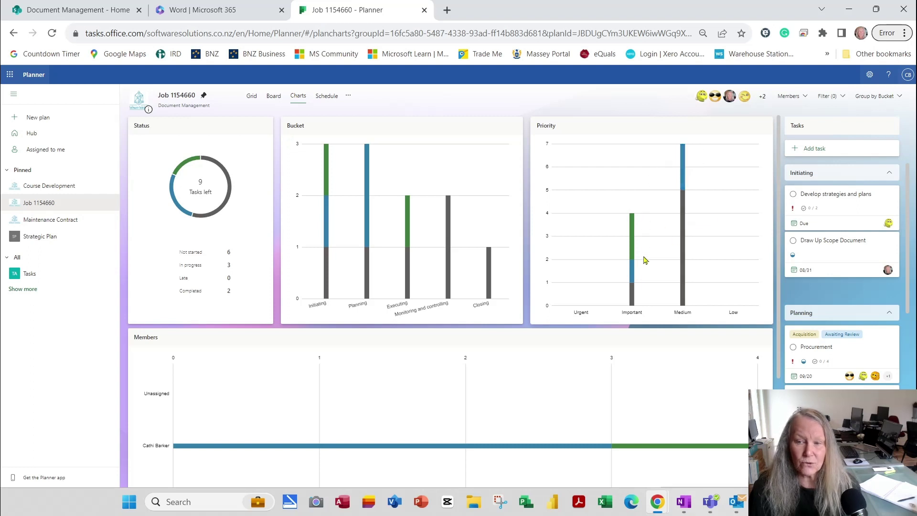
{"action": "scroll", "coordinate": [653, 300], "scroll_direction": "down", "scroll_amount": 3}
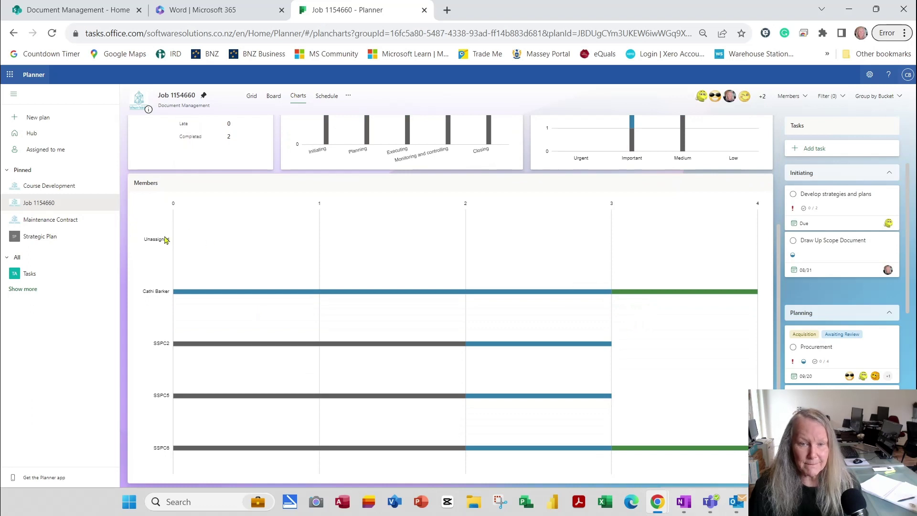
{"action": "mouse_move", "coordinate": [240, 296]}
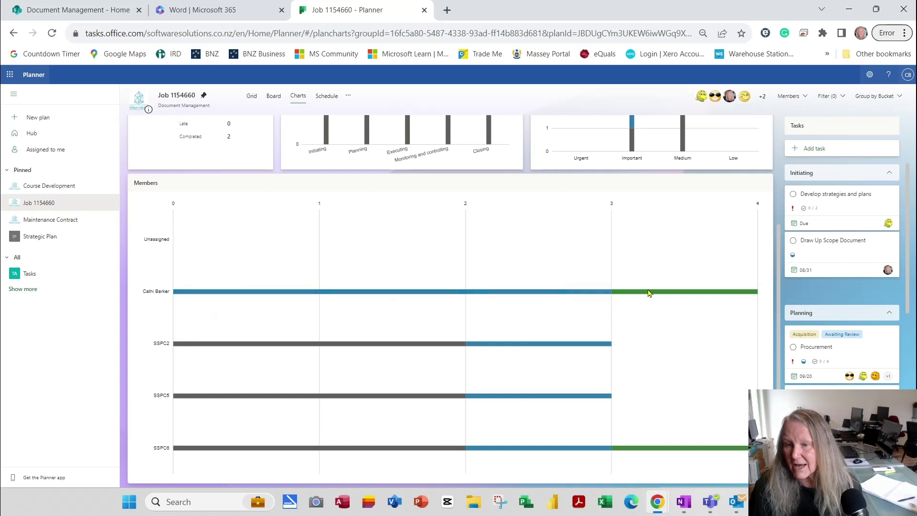
{"action": "mouse_move", "coordinate": [651, 293]}
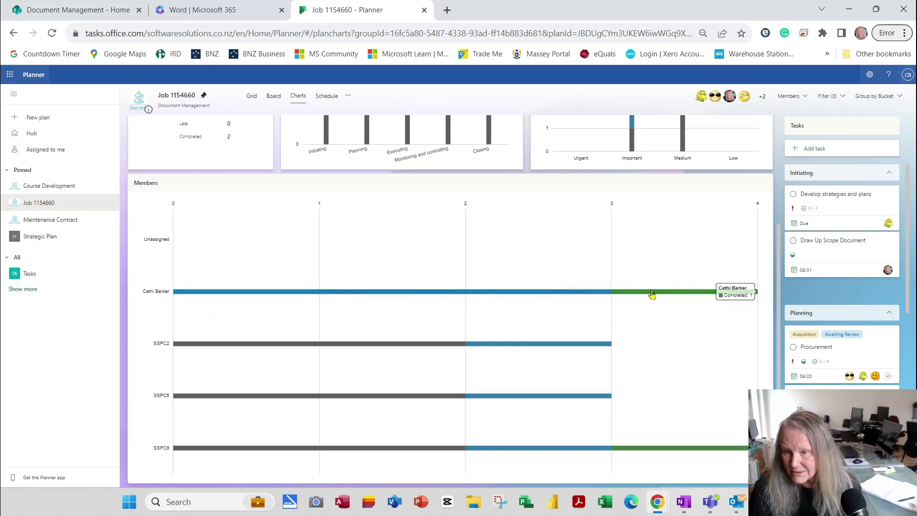
Filter the charts through the Members graph by the named member and separately by SSPC2, clearing each filter
{"action": "left_click", "coordinate": [652, 294]}
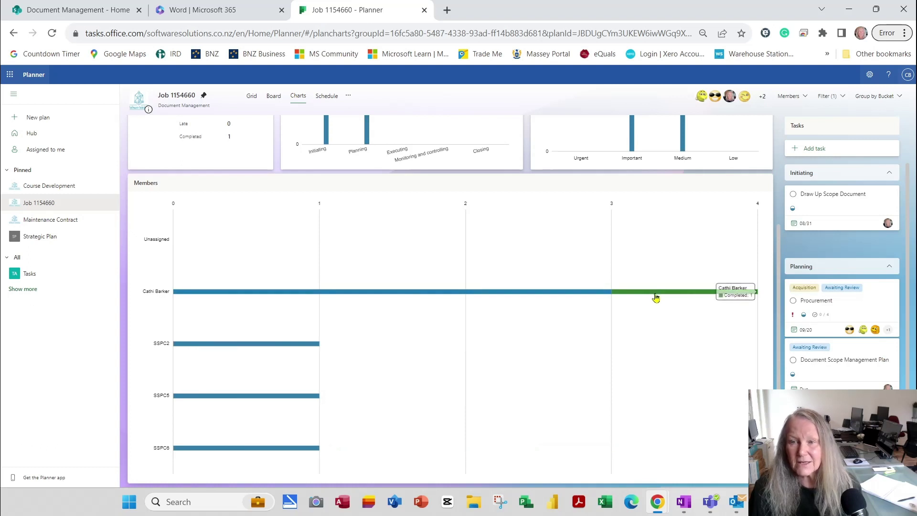
{"action": "scroll", "coordinate": [653, 295], "scroll_direction": "up", "scroll_amount": 3}
{"action": "scroll", "coordinate": [561, 313], "scroll_direction": "down", "scroll_amount": 1}
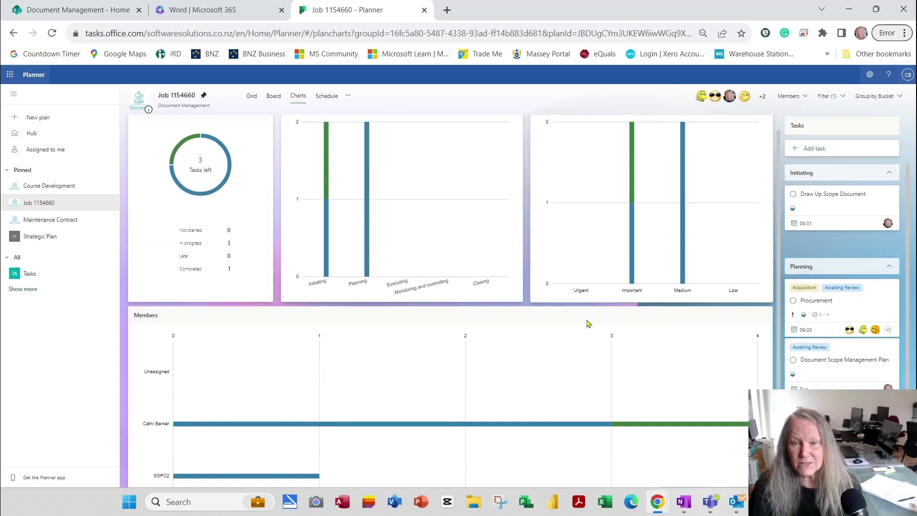
{"action": "left_click", "coordinate": [516, 387]}
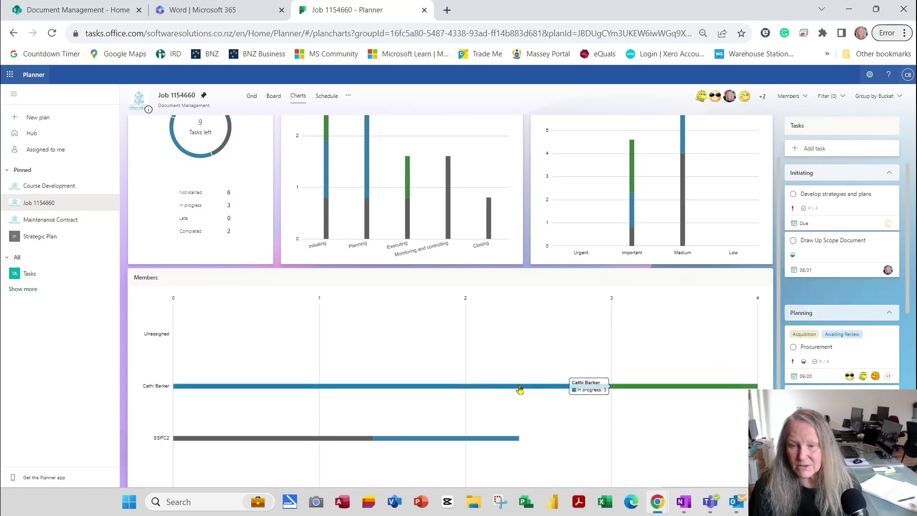
{"action": "left_click", "coordinate": [268, 439]}
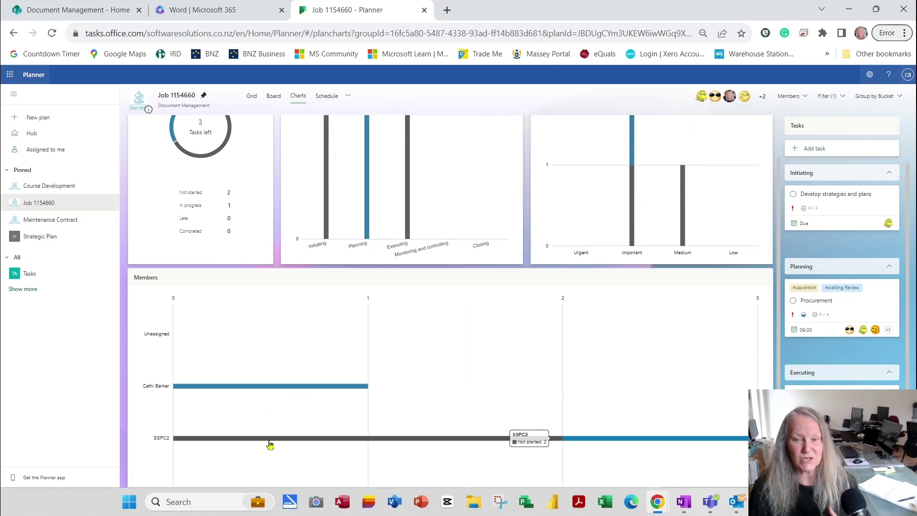
{"action": "left_click", "coordinate": [270, 439]}
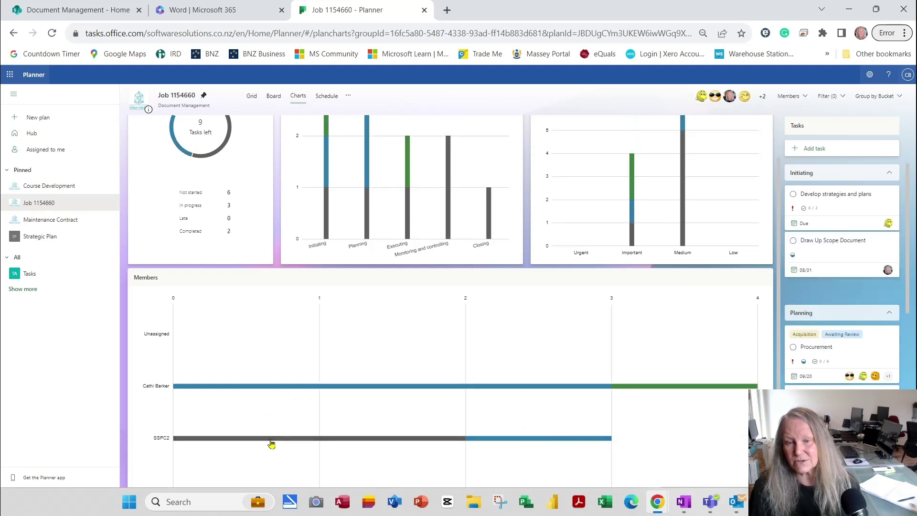
Filter the charts by the named member, add SSPC2 to the filter for comparison, and remove both member filters
{"action": "left_click", "coordinate": [271, 438]}
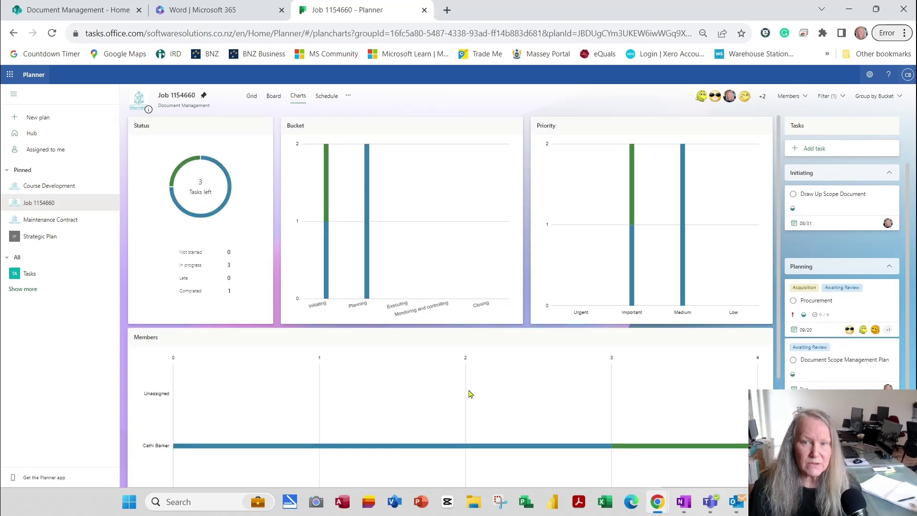
{"action": "scroll", "coordinate": [469, 402], "scroll_direction": "down", "scroll_amount": 3}
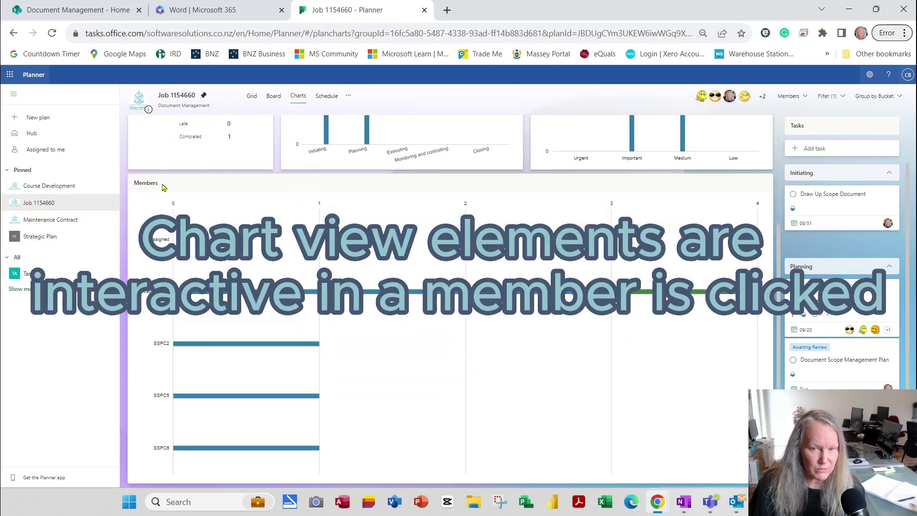
{"action": "mouse_move", "coordinate": [283, 346]}
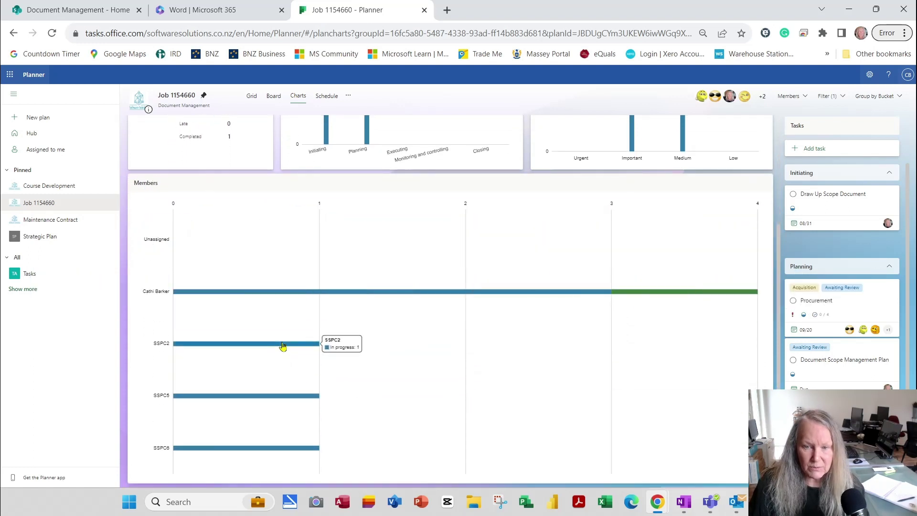
{"action": "scroll", "coordinate": [394, 366], "scroll_direction": "up", "scroll_amount": 2}
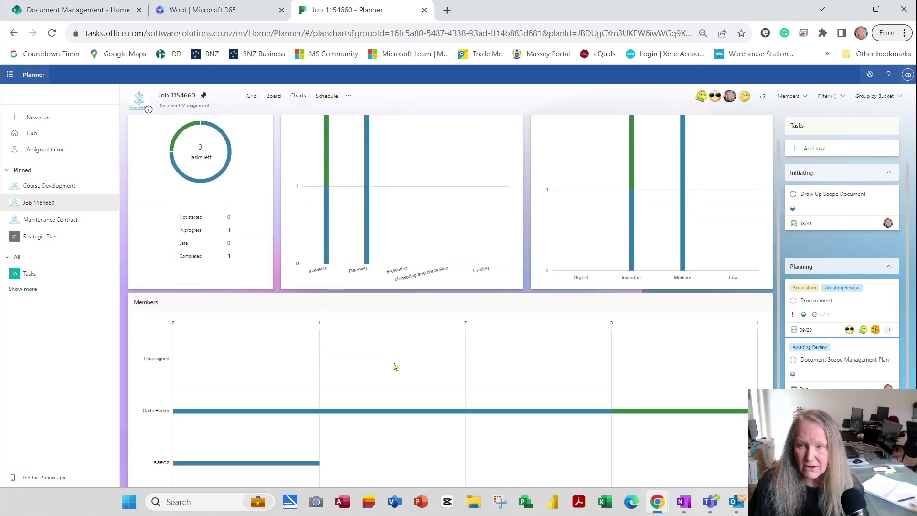
{"action": "left_click", "coordinate": [283, 464]}
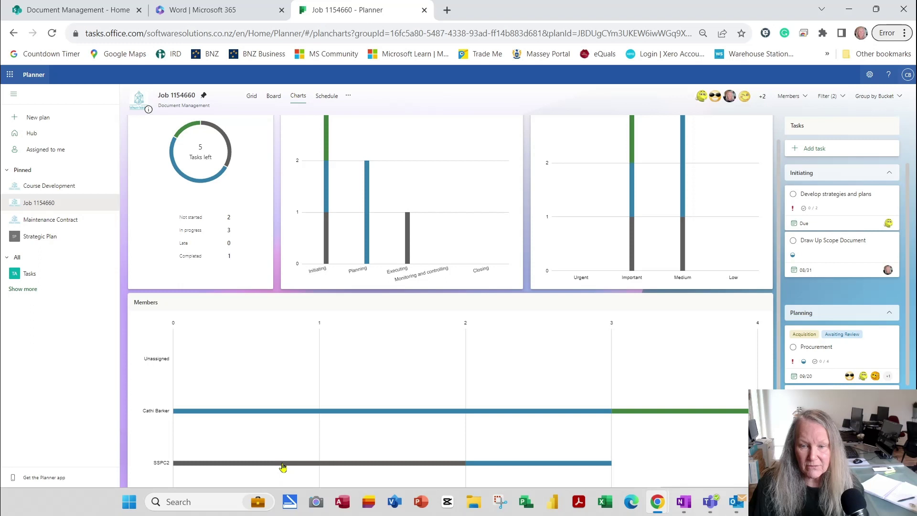
{"action": "mouse_move", "coordinate": [509, 466]}
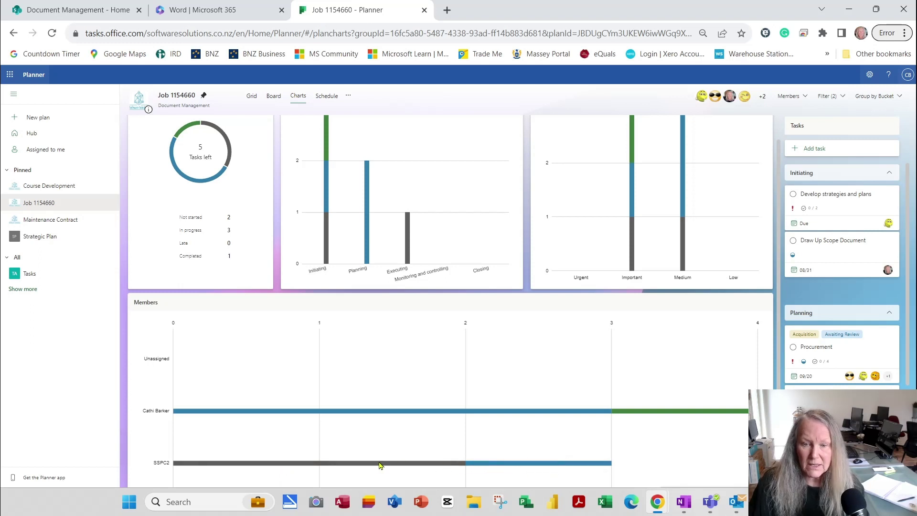
{"action": "left_click", "coordinate": [426, 464]}
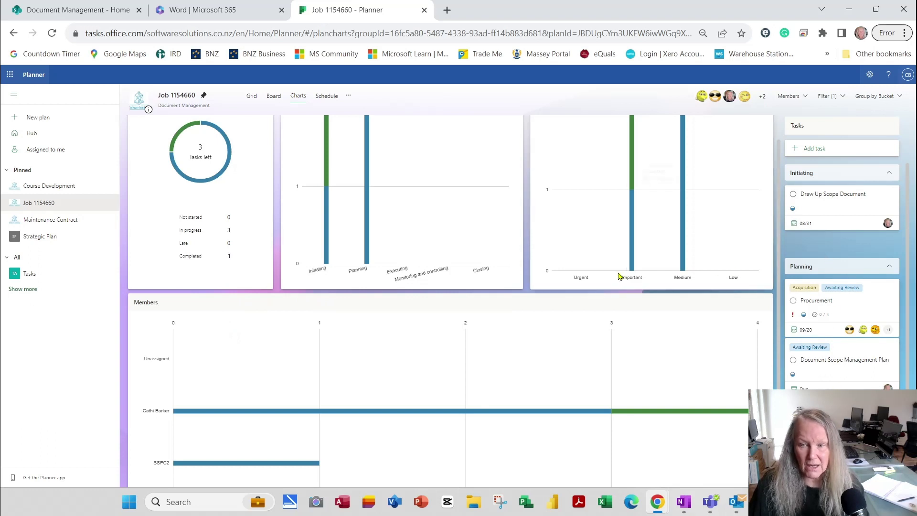
{"action": "scroll", "coordinate": [467, 291], "scroll_direction": "up", "scroll_amount": 1}
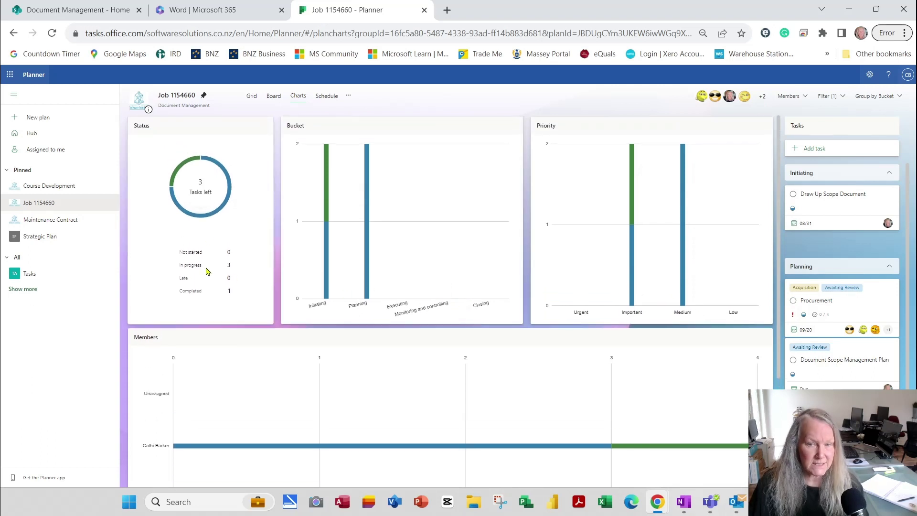
{"action": "scroll", "coordinate": [311, 384], "scroll_direction": "down", "scroll_amount": 3}
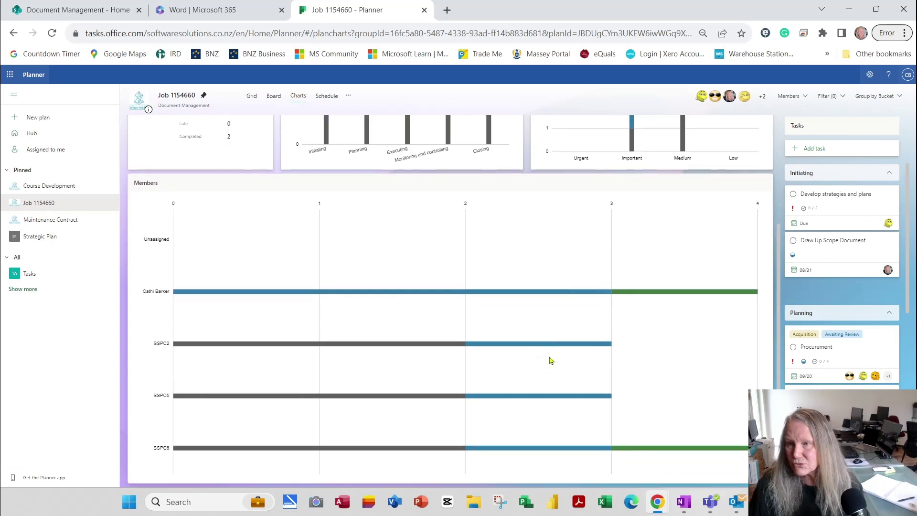
View the Procurement task's details from the task list beside the charts and close them without changes
{"action": "scroll", "coordinate": [549, 360], "scroll_direction": "up", "scroll_amount": 3}
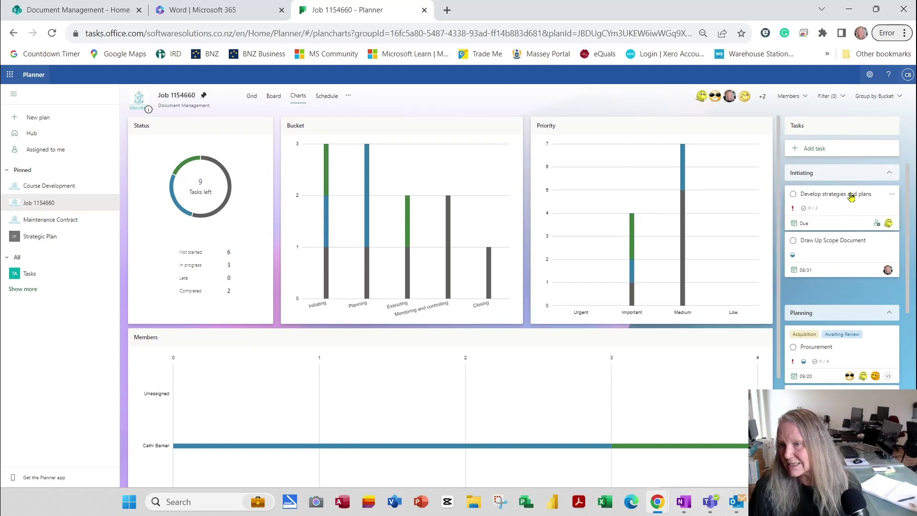
{"action": "left_click", "coordinate": [871, 352]}
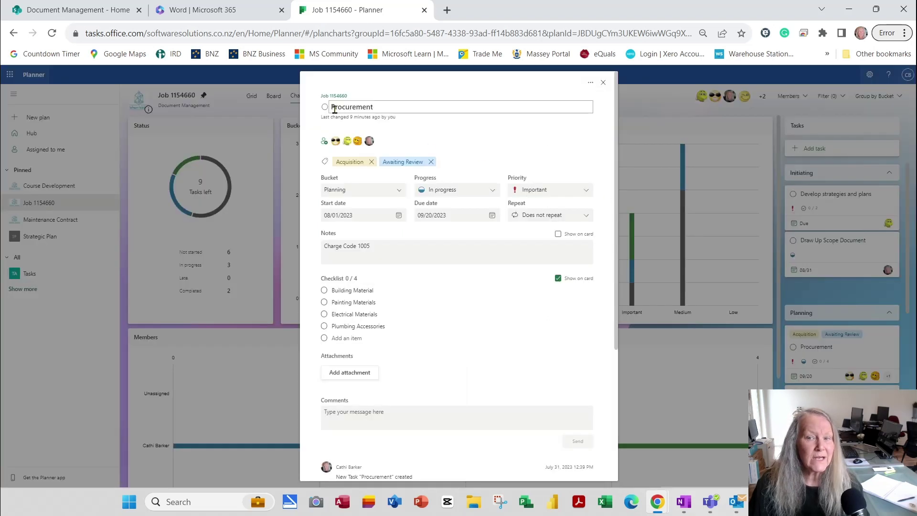
{"action": "left_click", "coordinate": [603, 83]}
{"action": "mouse_move", "coordinate": [868, 363]}
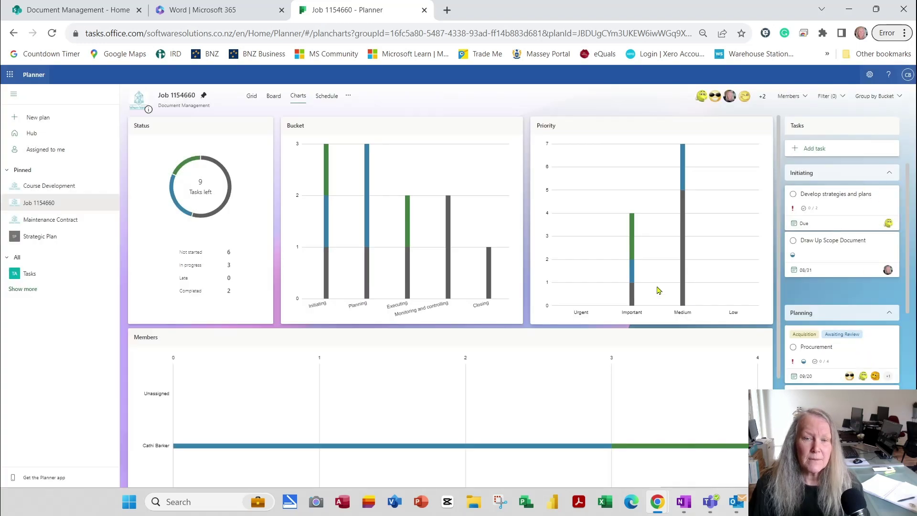
View the plan's Schedule by week and by month, advance to August 2023, and return to the week calendar
{"action": "left_click", "coordinate": [333, 100]}
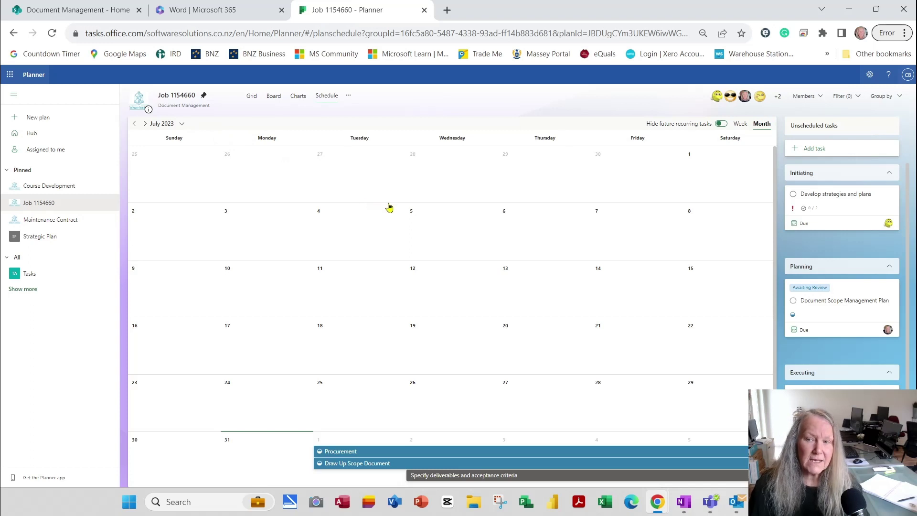
{"action": "left_click", "coordinate": [740, 124]}
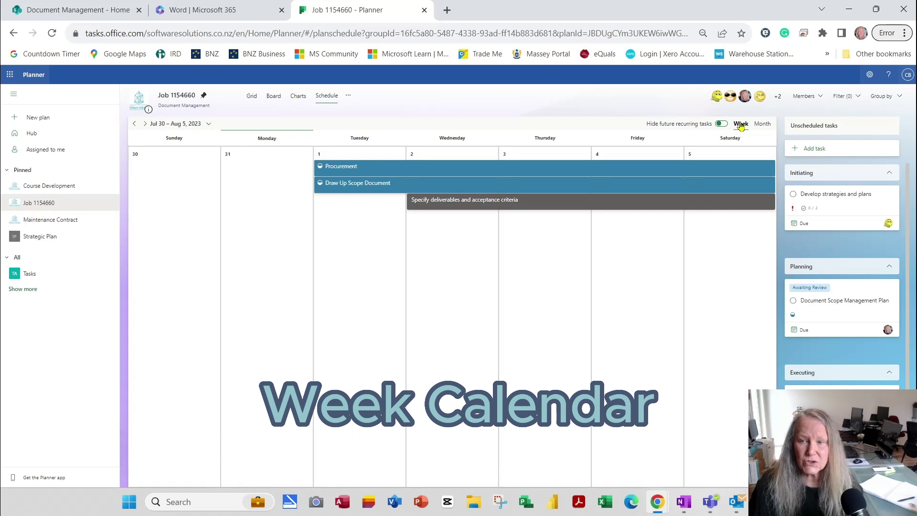
{"action": "left_click", "coordinate": [761, 125]}
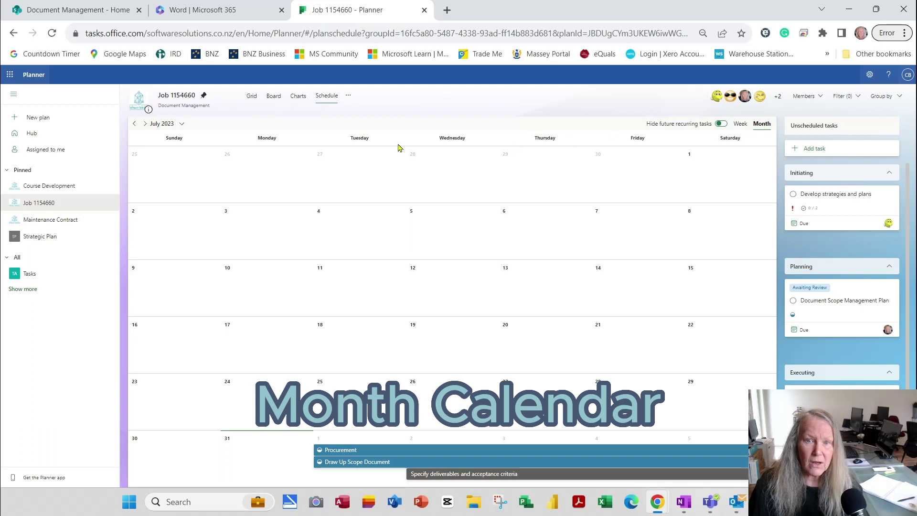
{"action": "left_click", "coordinate": [145, 123]}
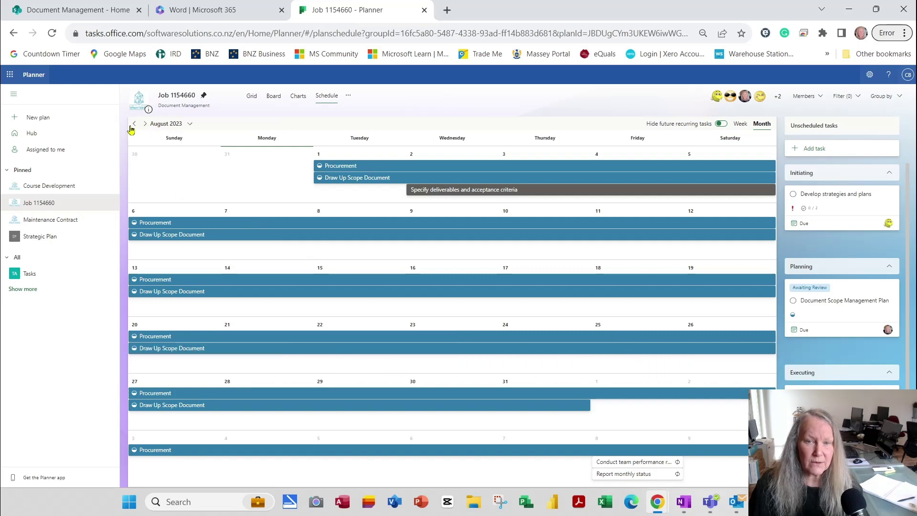
{"action": "left_click", "coordinate": [741, 123]}
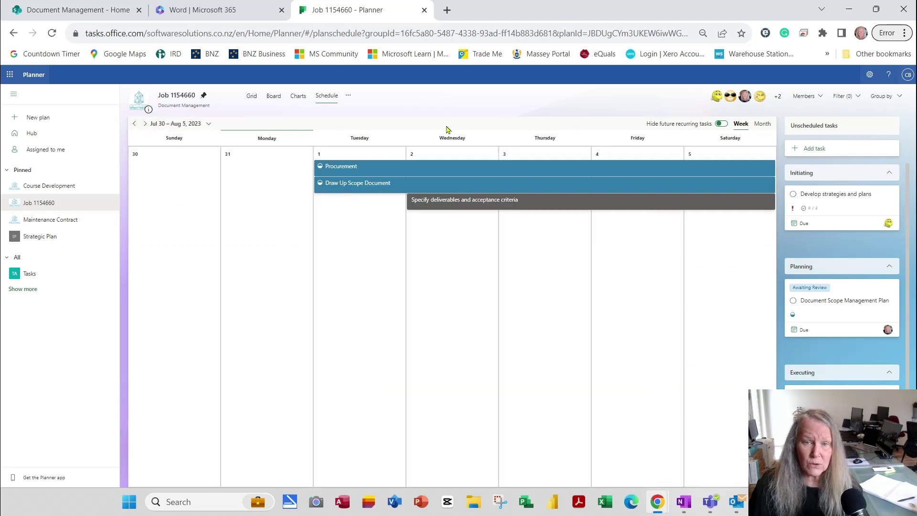
View the Schedule for the weeks of August 6–12 and 13–19, show August 2023 by month, and inspect the month picker
{"action": "left_click", "coordinate": [145, 123]}
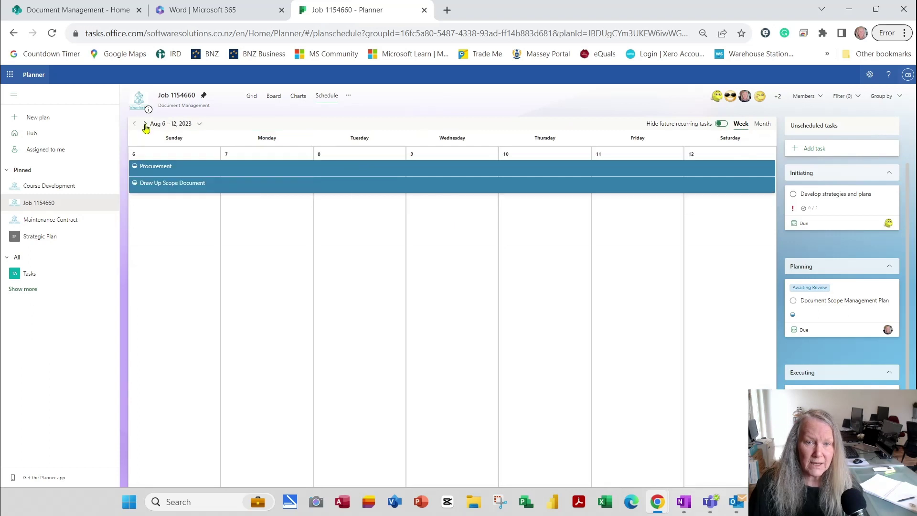
{"action": "left_click", "coordinate": [145, 123]}
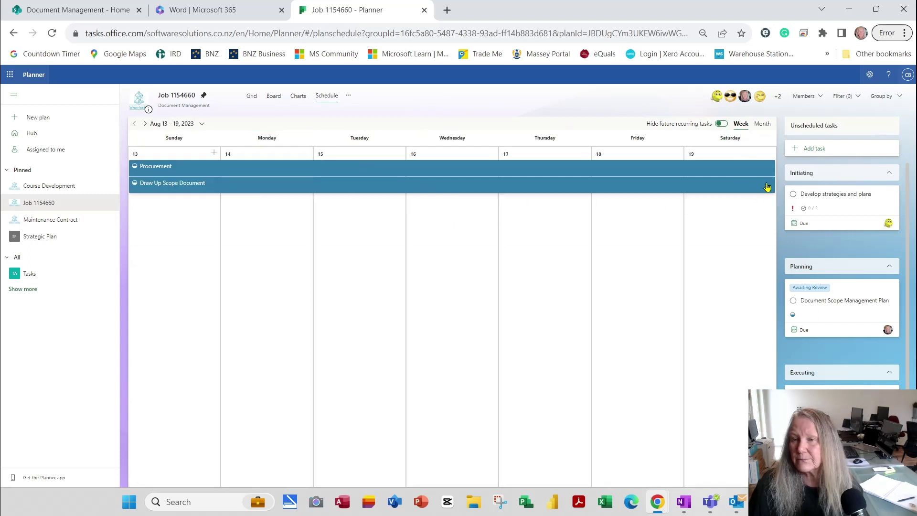
{"action": "left_click", "coordinate": [758, 126]}
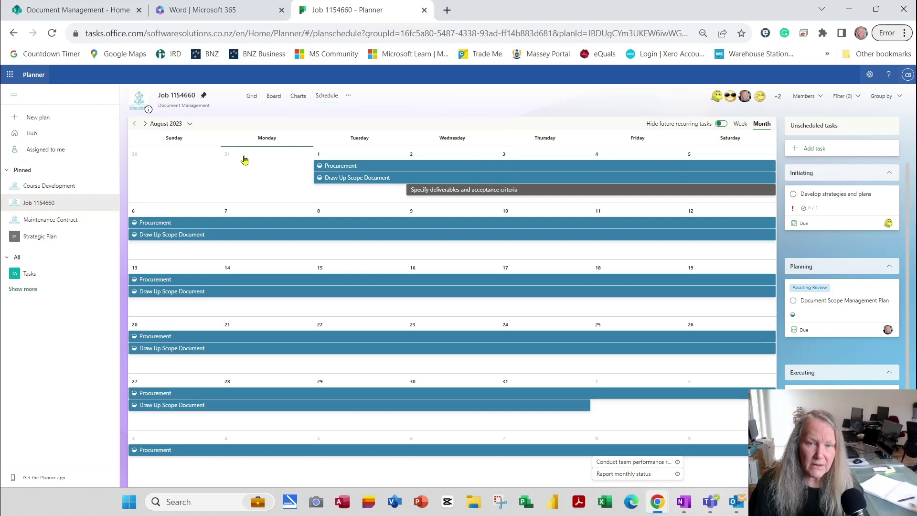
{"action": "left_click", "coordinate": [190, 125]}
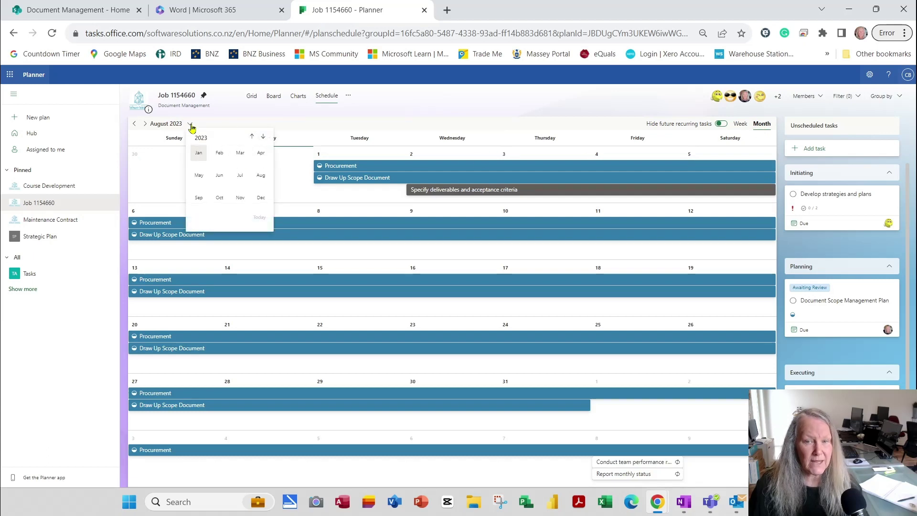
{"action": "left_click", "coordinate": [191, 125]}
{"action": "left_click", "coordinate": [191, 125]}
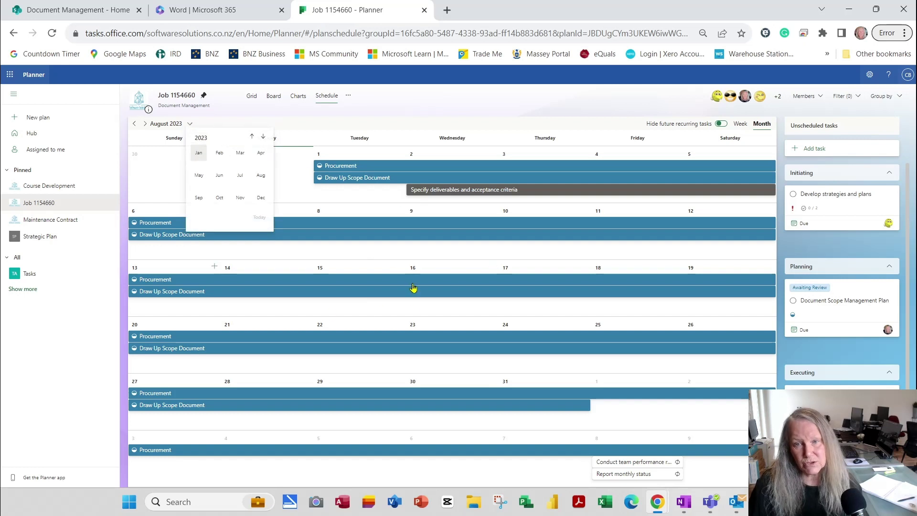
{"action": "left_click", "coordinate": [493, 106]}
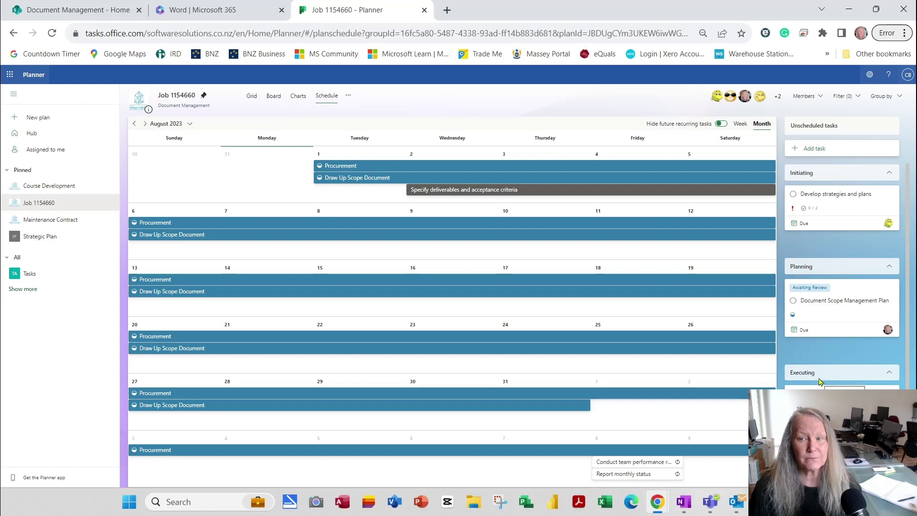
View the plan's group Conversation and Members pages in Outlook, closing each to return to the plan
{"action": "left_click", "coordinate": [348, 96]}
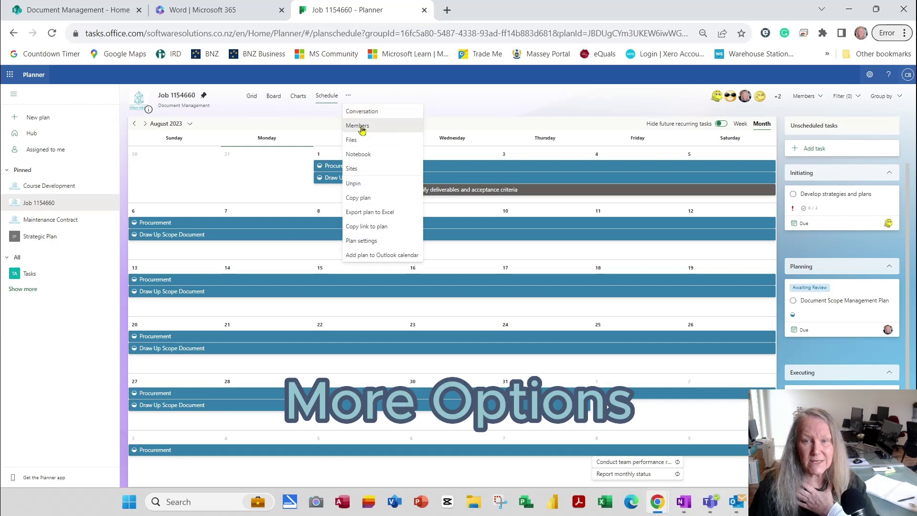
{"action": "left_click", "coordinate": [368, 113]}
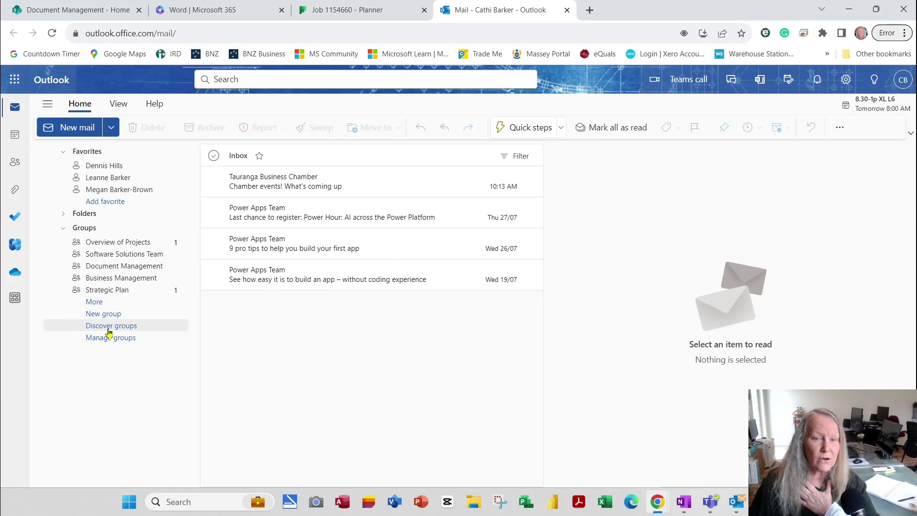
{"action": "left_click", "coordinate": [568, 10]}
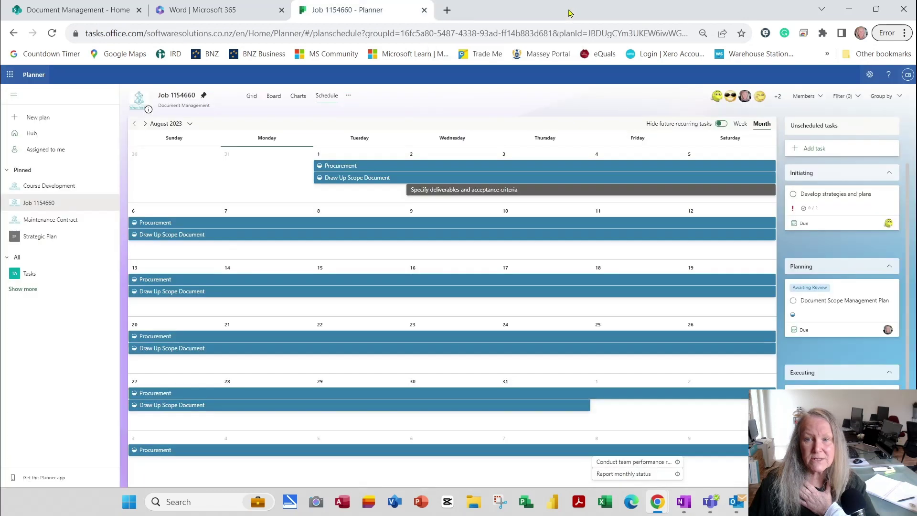
{"action": "left_click", "coordinate": [348, 96]}
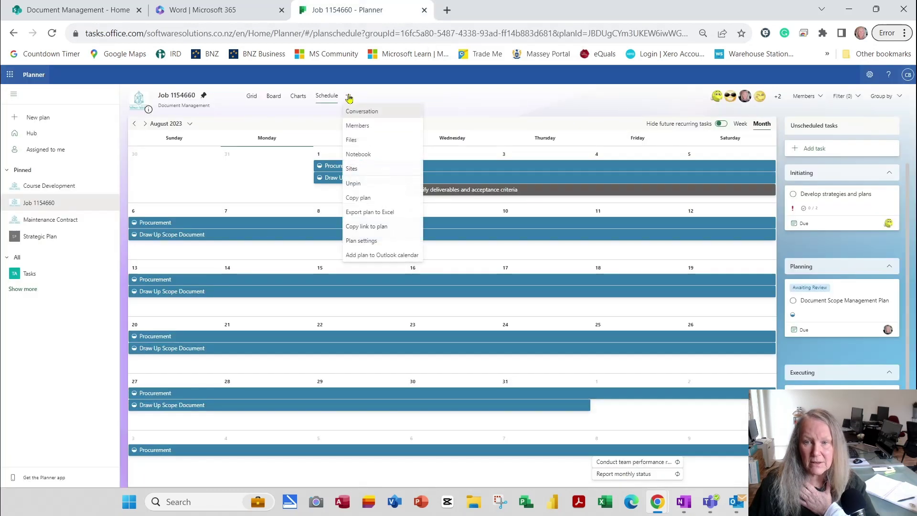
{"action": "left_click", "coordinate": [369, 127]}
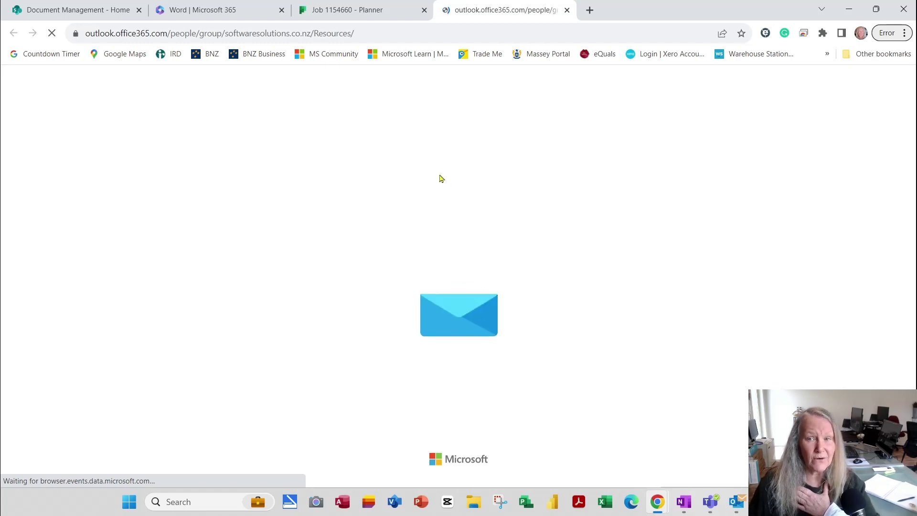
{"action": "left_click", "coordinate": [567, 10]}
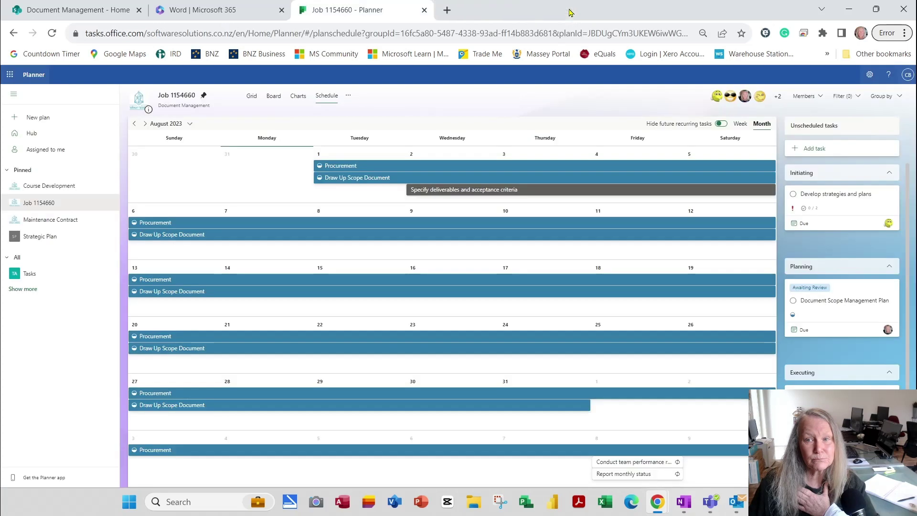
View the plan's Files library in SharePoint and its Notebook in OneNote, closing each to return to the plan
{"action": "left_click", "coordinate": [352, 98]}
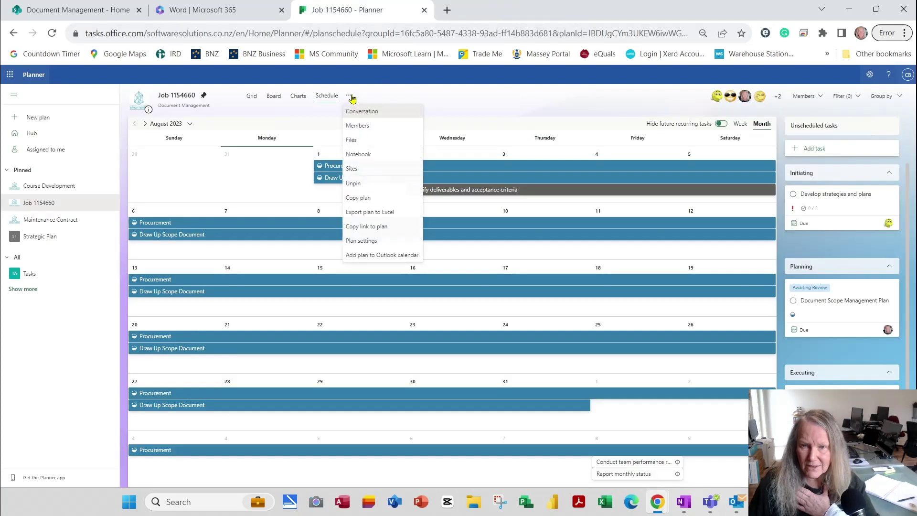
{"action": "left_click", "coordinate": [367, 144]}
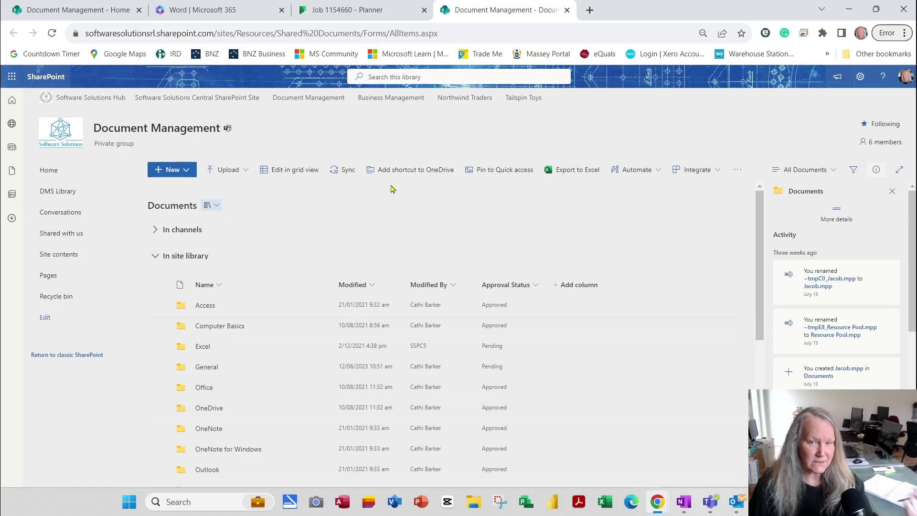
{"action": "left_click", "coordinate": [567, 10]}
{"action": "left_click", "coordinate": [349, 95]}
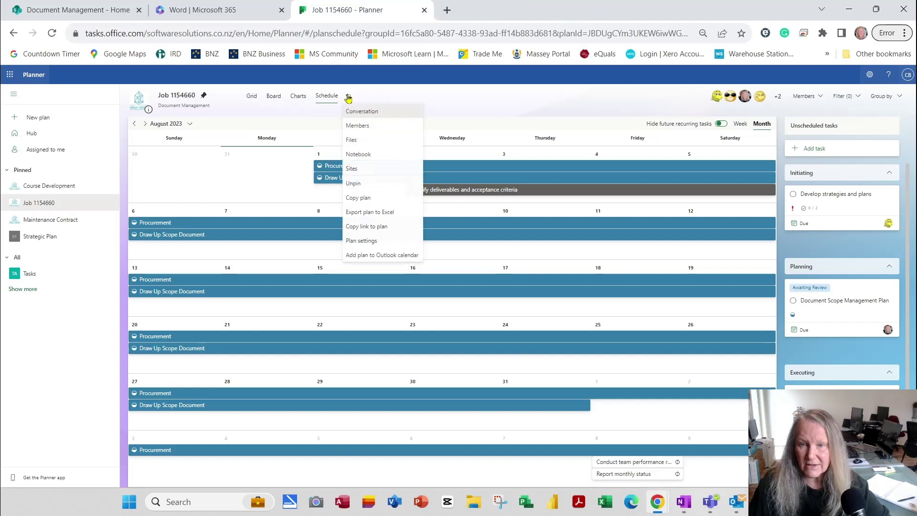
{"action": "left_click", "coordinate": [368, 159]}
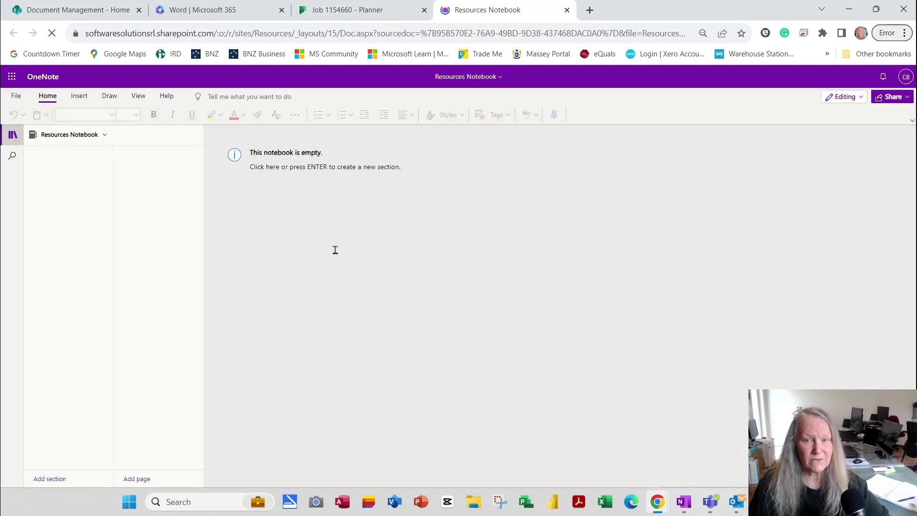
{"action": "left_click", "coordinate": [567, 10]}
Export the plan to Excel as Job 1154660.xlsx on the Desktop and open the workbook in a maximized window
{"action": "left_click", "coordinate": [349, 96]}
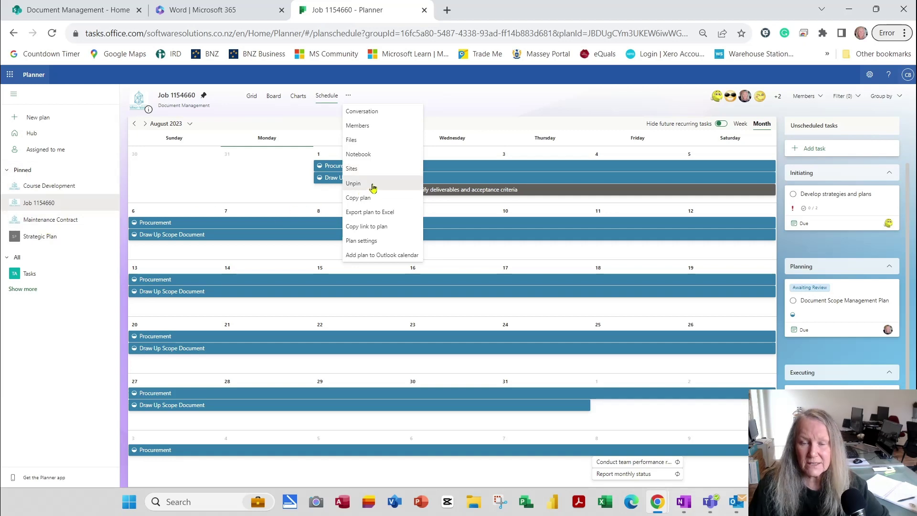
{"action": "left_click", "coordinate": [387, 213]}
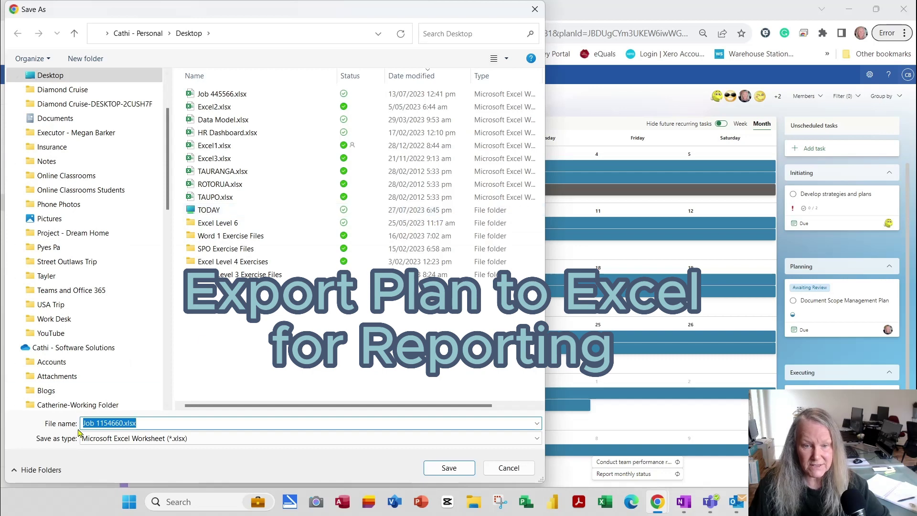
{"action": "left_click", "coordinate": [453, 469]}
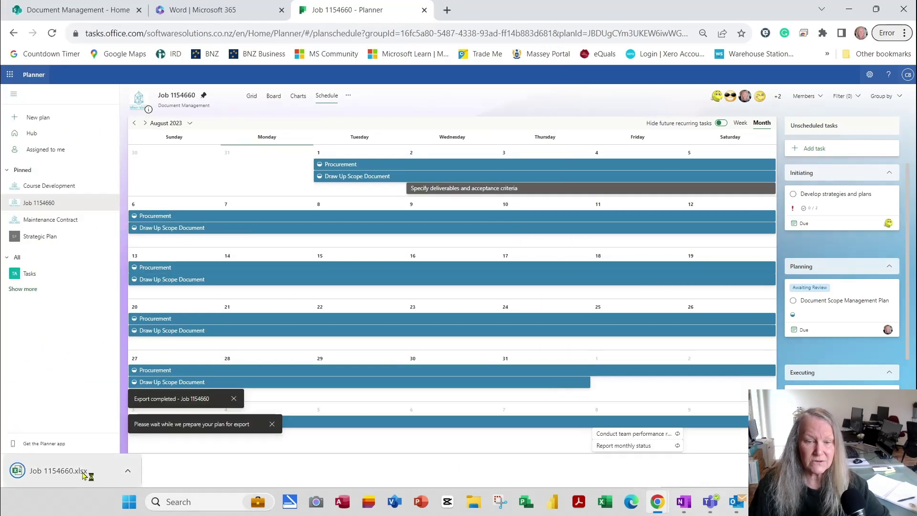
{"action": "left_click", "coordinate": [83, 474]}
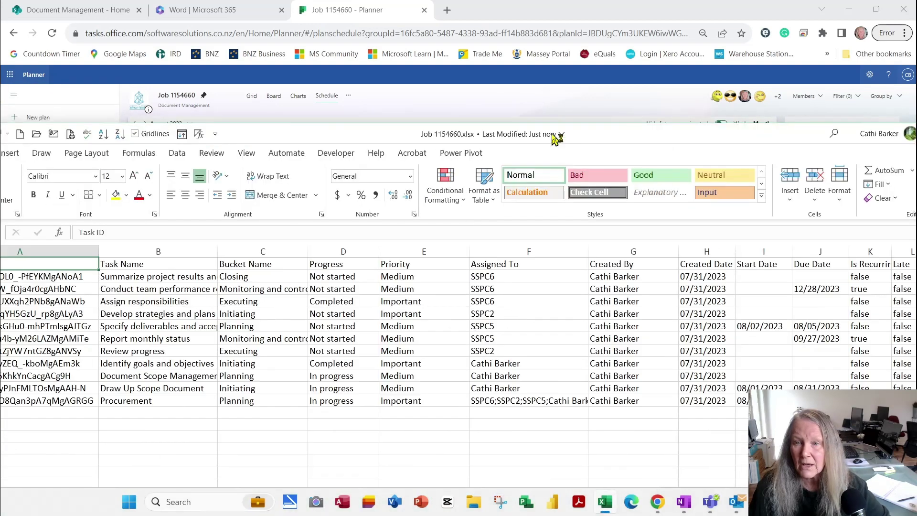
{"action": "double_click", "coordinate": [610, 136]}
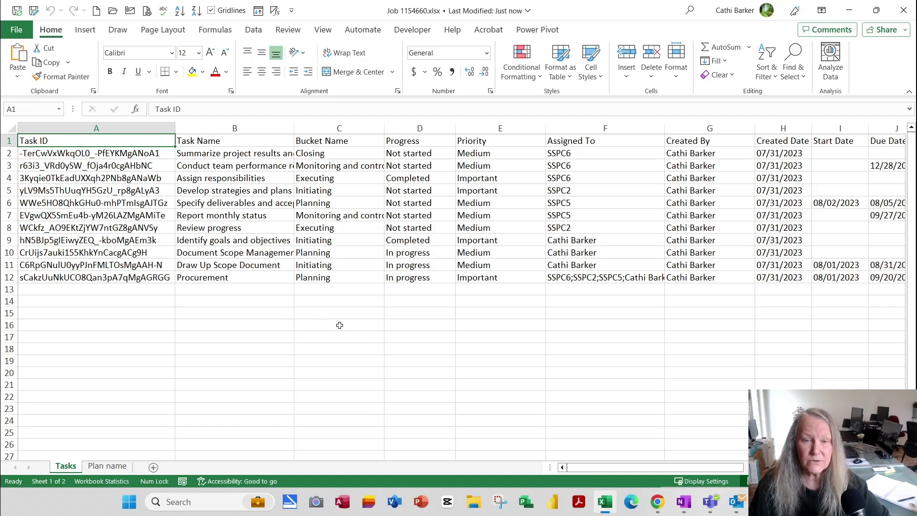
Hide the Task ID column and autofit the Task Name, Bucket Name, Progress, Priority and Assigned To columns
{"action": "right_click", "coordinate": [114, 127]}
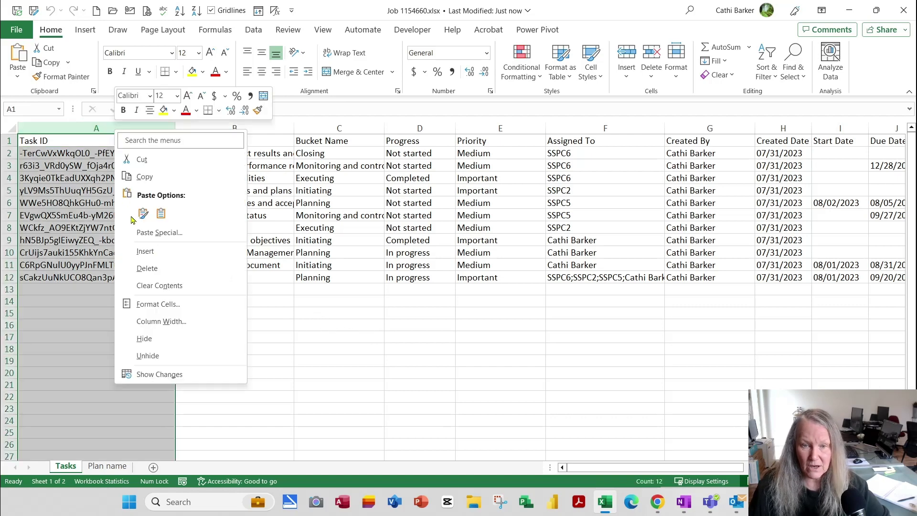
{"action": "left_click", "coordinate": [144, 338]}
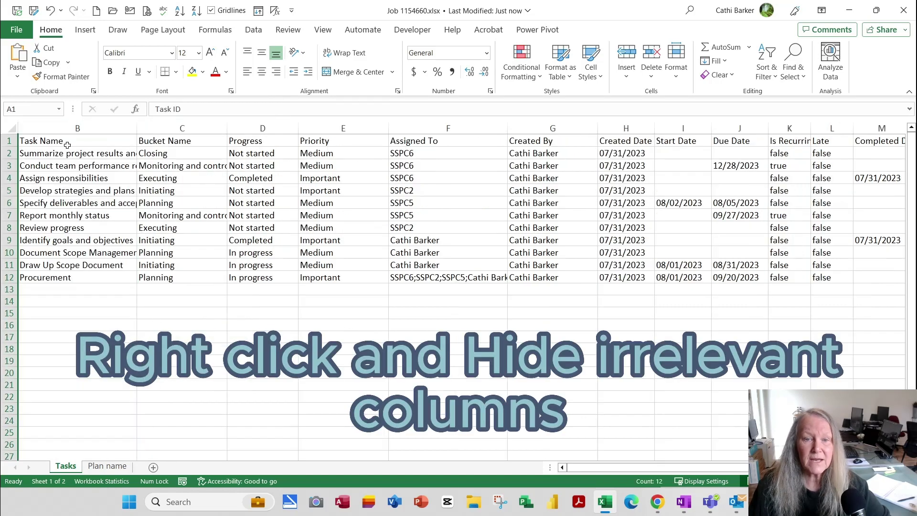
{"action": "double_click", "coordinate": [137, 128]}
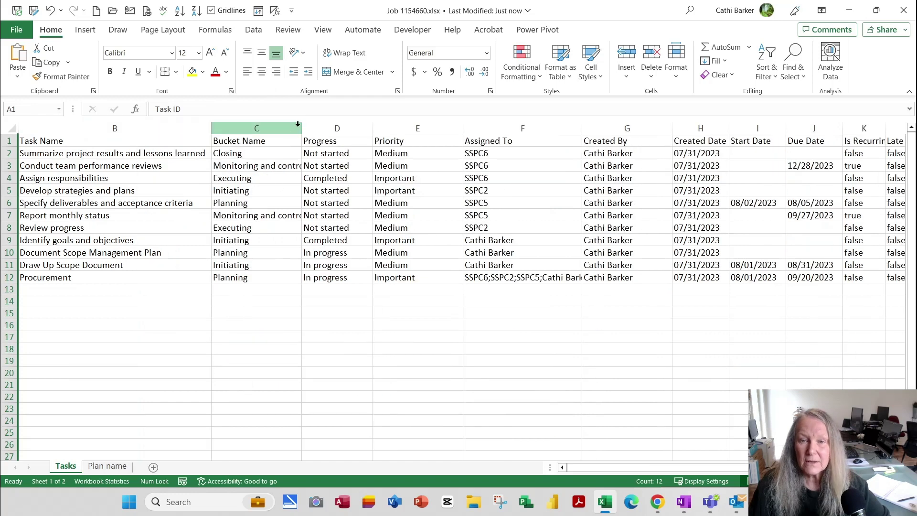
{"action": "double_click", "coordinate": [302, 125]}
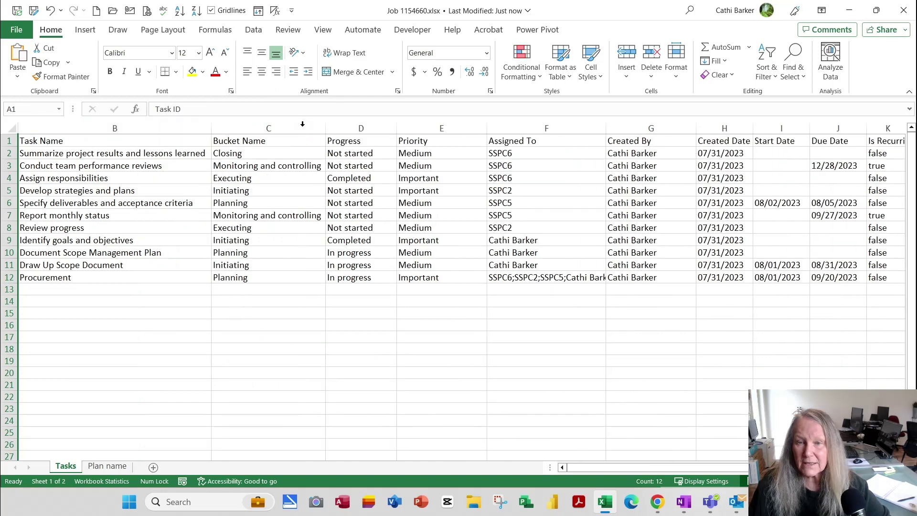
{"action": "double_click", "coordinate": [396, 128]}
{"action": "double_click", "coordinate": [465, 126]}
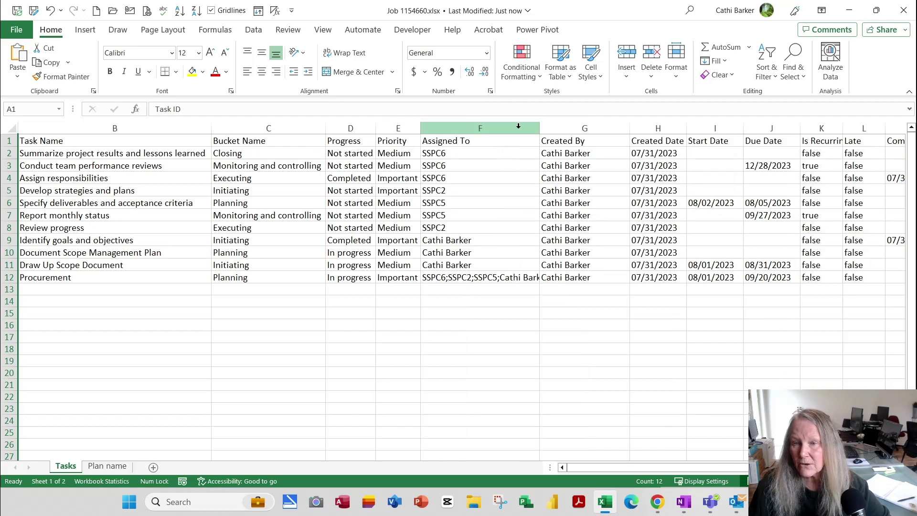
{"action": "double_click", "coordinate": [537, 127]}
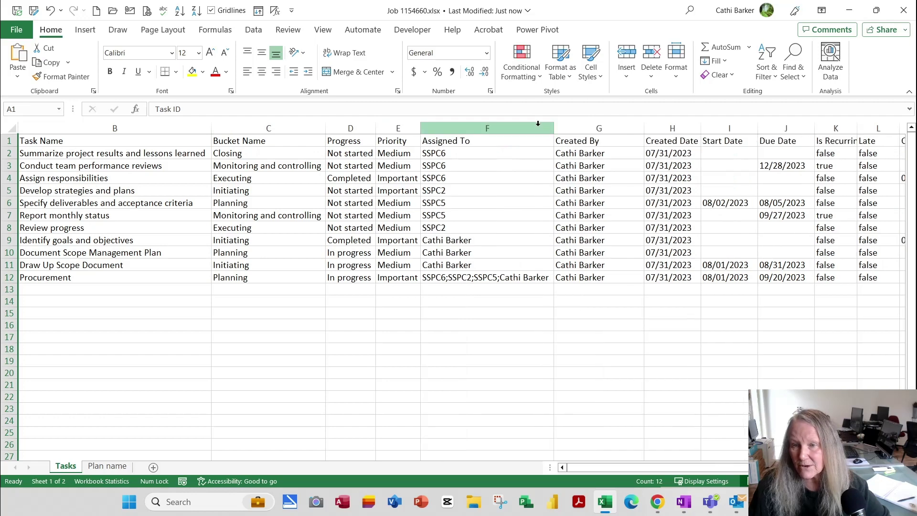
Hide the Created By column, review the remaining exported columns through Description, and close the workbook without saving
{"action": "left_click", "coordinate": [621, 128]}
{"action": "right_click", "coordinate": [620, 128]}
{"action": "left_click", "coordinate": [643, 340]}
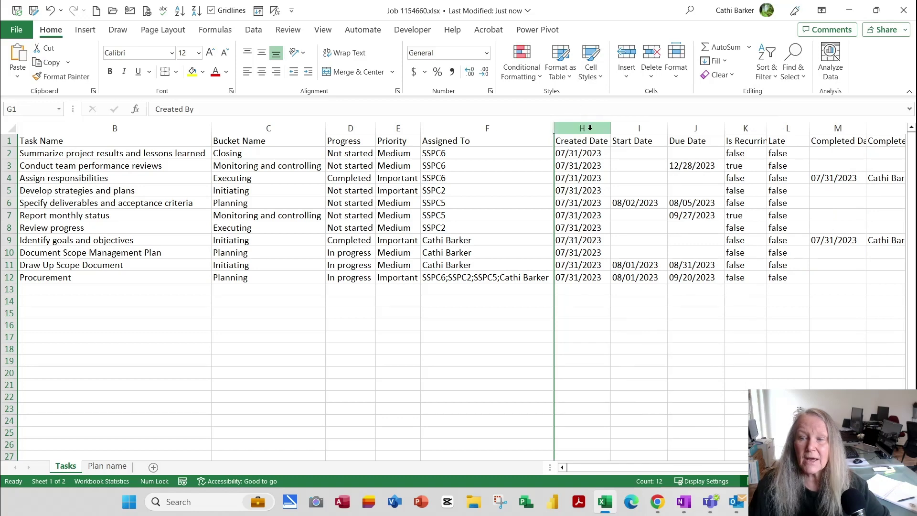
{"action": "left_click_drag", "start_coordinate": [708, 468], "coordinate": [806, 468]}
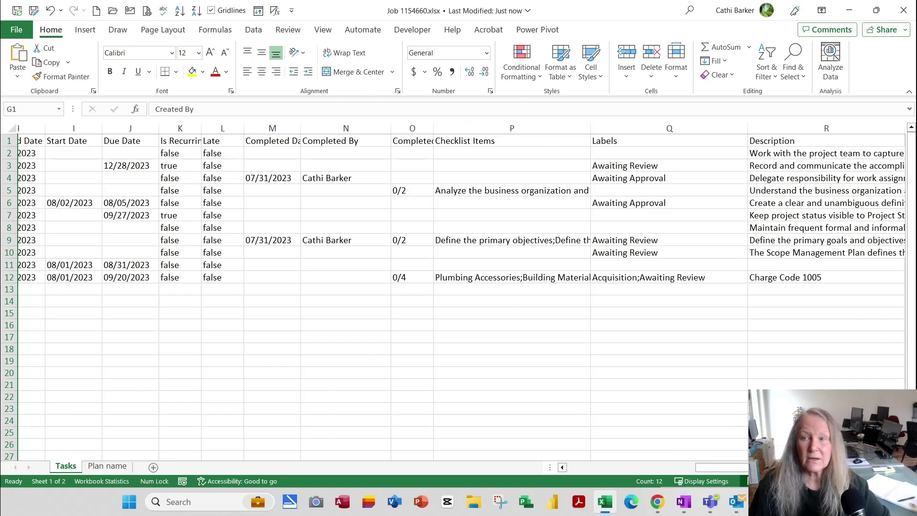
{"action": "left_click", "coordinate": [903, 10]}
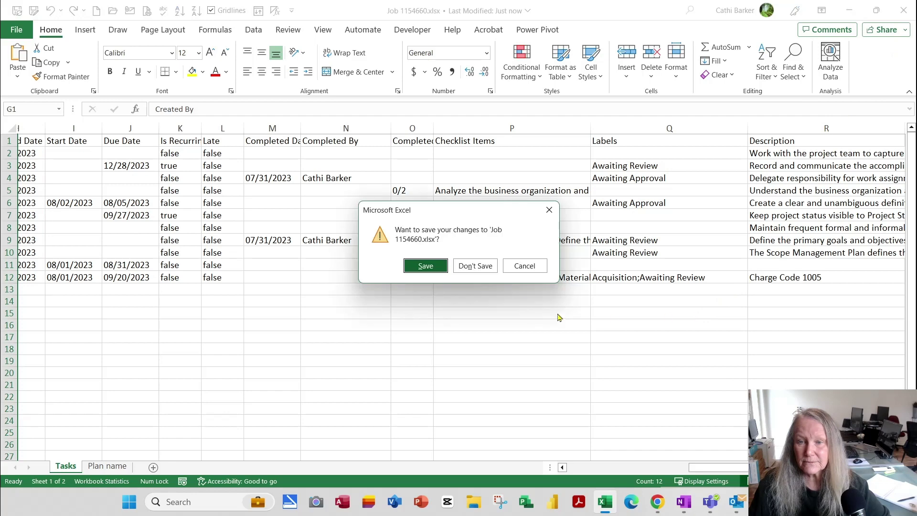
{"action": "left_click", "coordinate": [476, 265]}
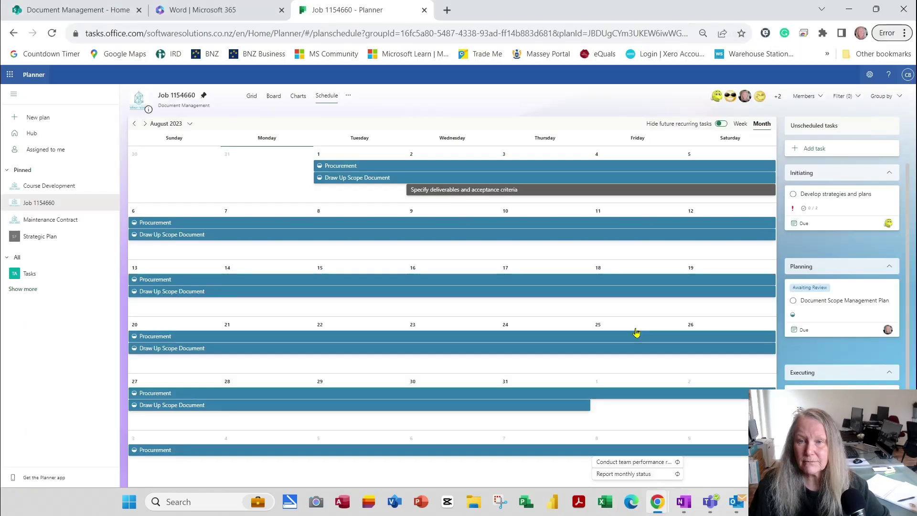
Open the plan settings and review the background choices, the group name, description and privacy options, and the email notification options
{"action": "left_click", "coordinate": [347, 97]}
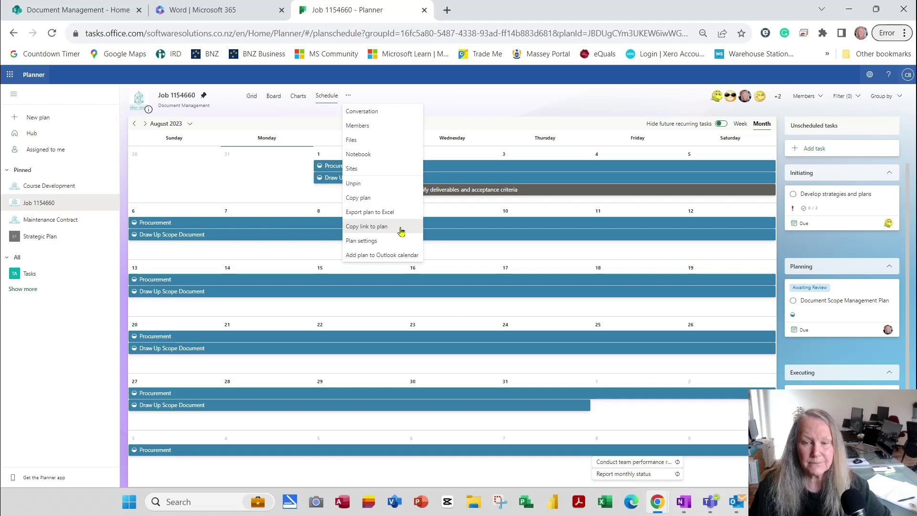
{"action": "left_click", "coordinate": [371, 243]}
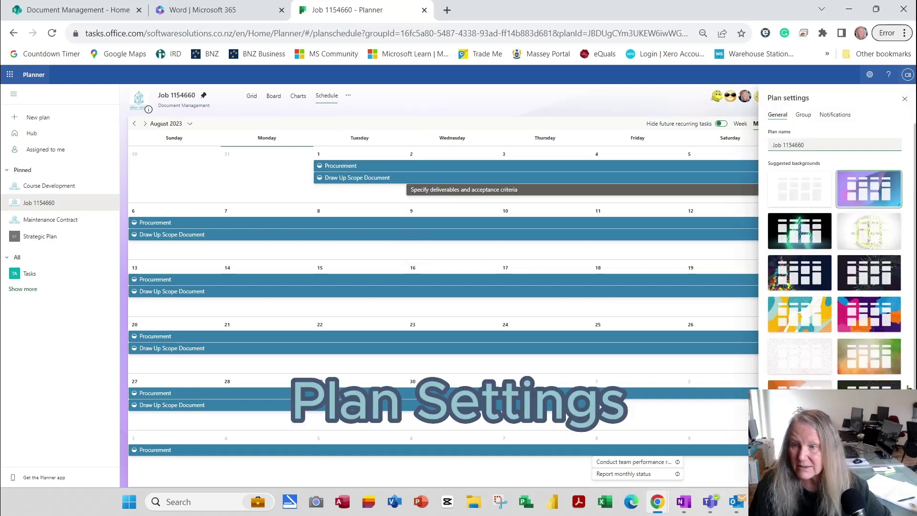
{"action": "left_click", "coordinate": [868, 193]}
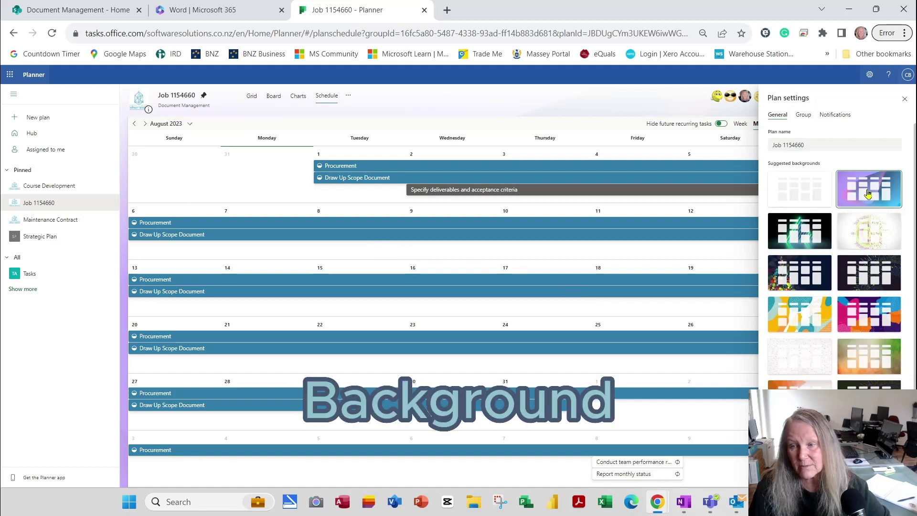
{"action": "left_click", "coordinate": [803, 114]}
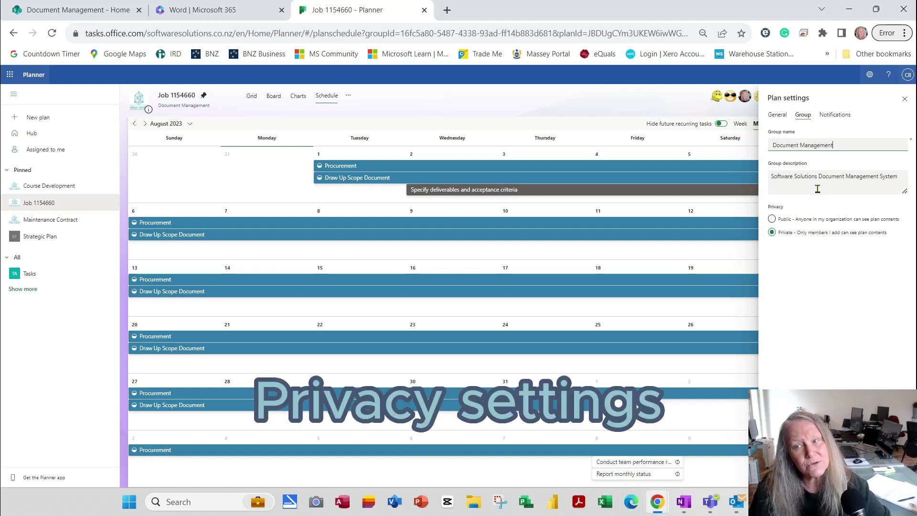
{"action": "left_click", "coordinate": [835, 115]}
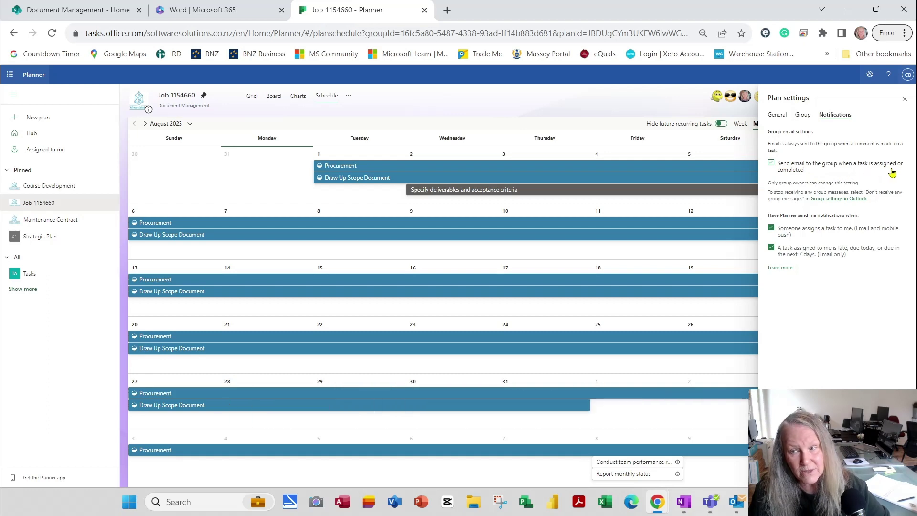
{"action": "left_click", "coordinate": [808, 173]}
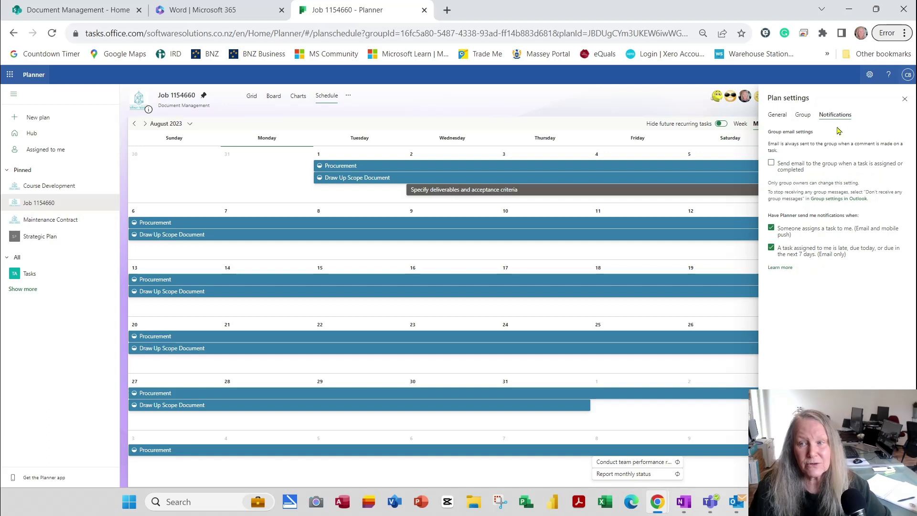
{"action": "left_click", "coordinate": [802, 115]}
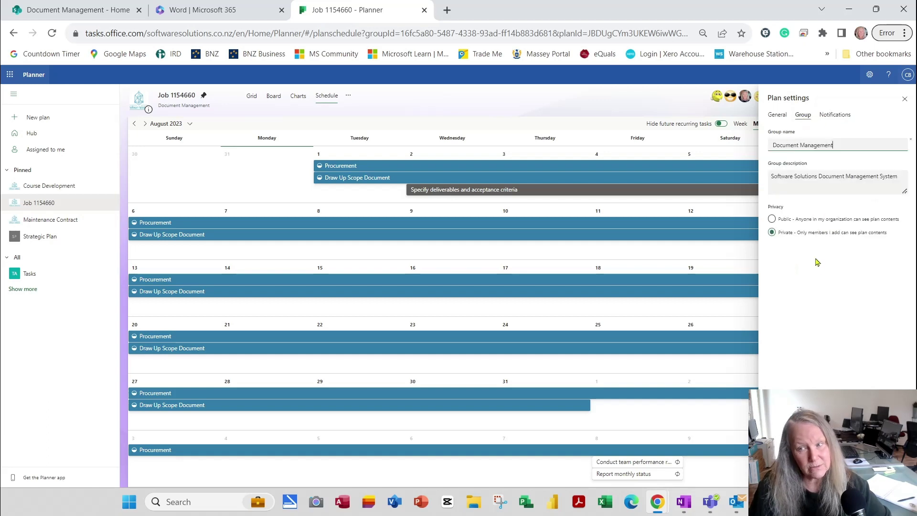
Set the plan background to the suggested yellow, teal and white abstract pattern, close the settings and show the plan's Board view
{"action": "left_click", "coordinate": [778, 116]}
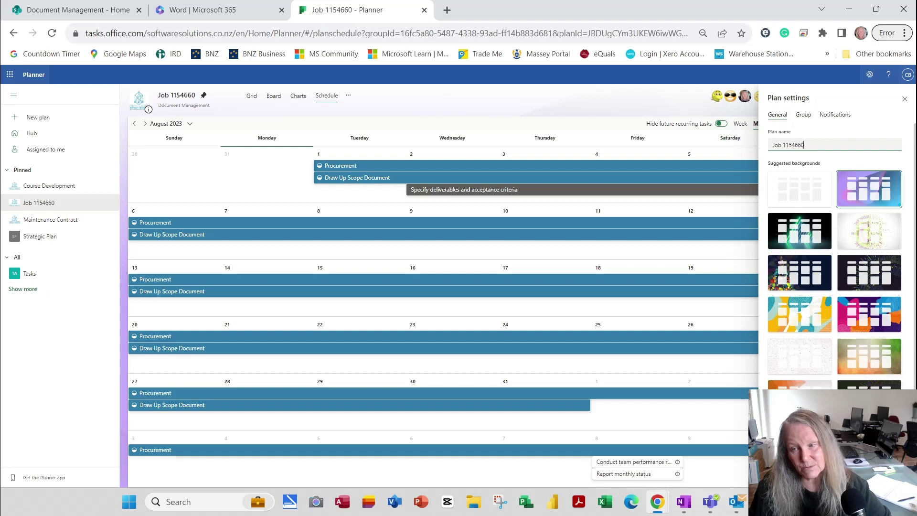
{"action": "left_click", "coordinate": [791, 324]}
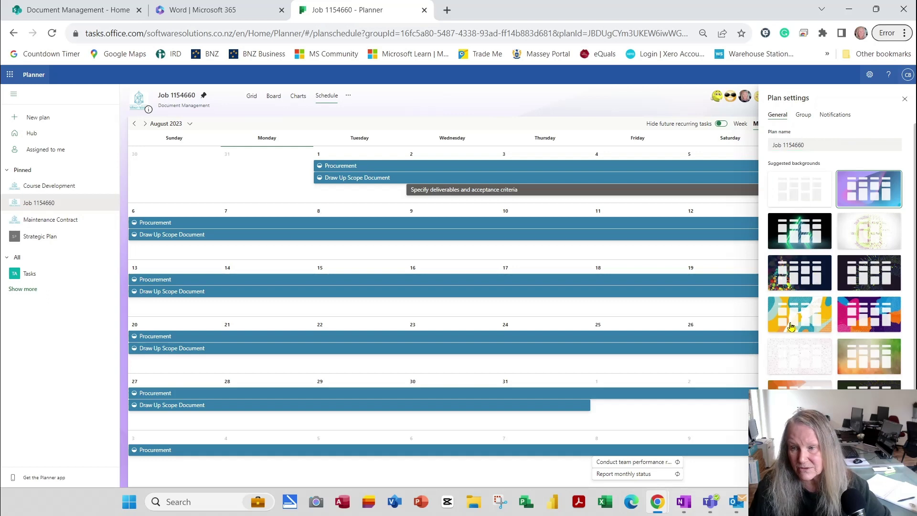
{"action": "left_click", "coordinate": [905, 99]}
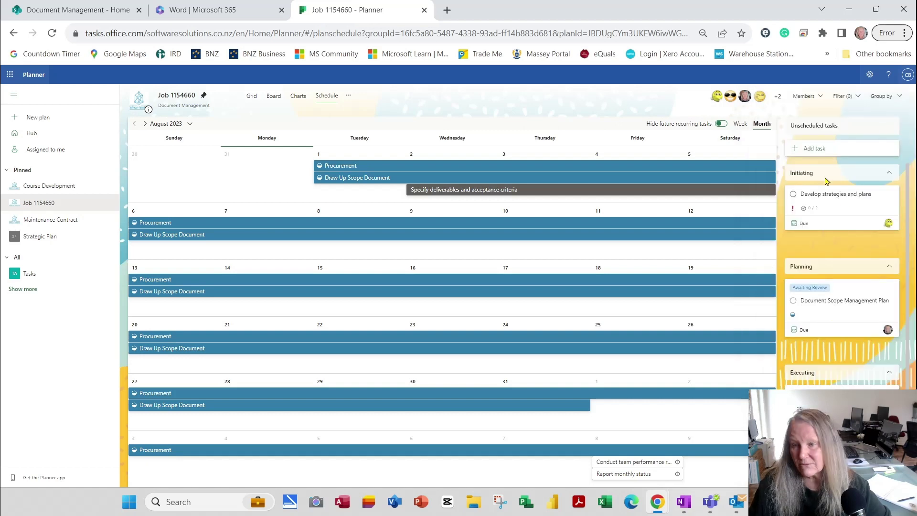
{"action": "left_click", "coordinate": [273, 95]}
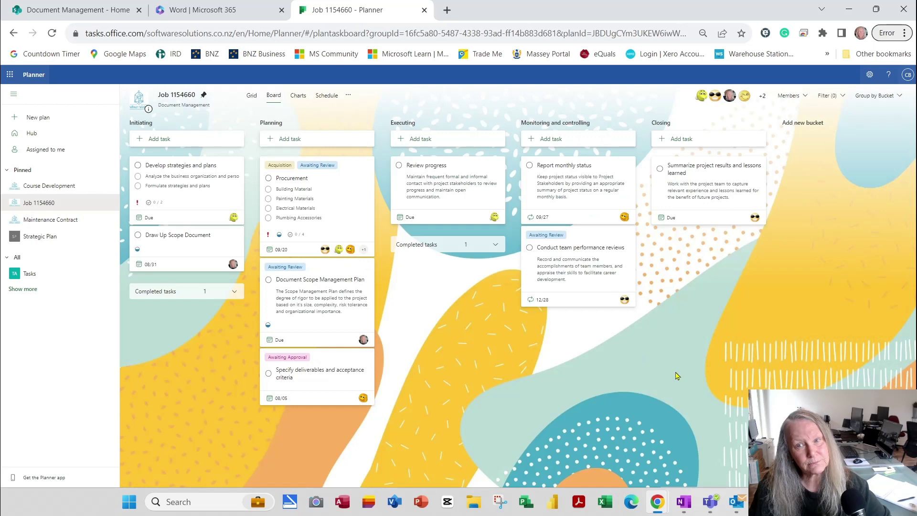
{"action": "left_click", "coordinate": [348, 95]}
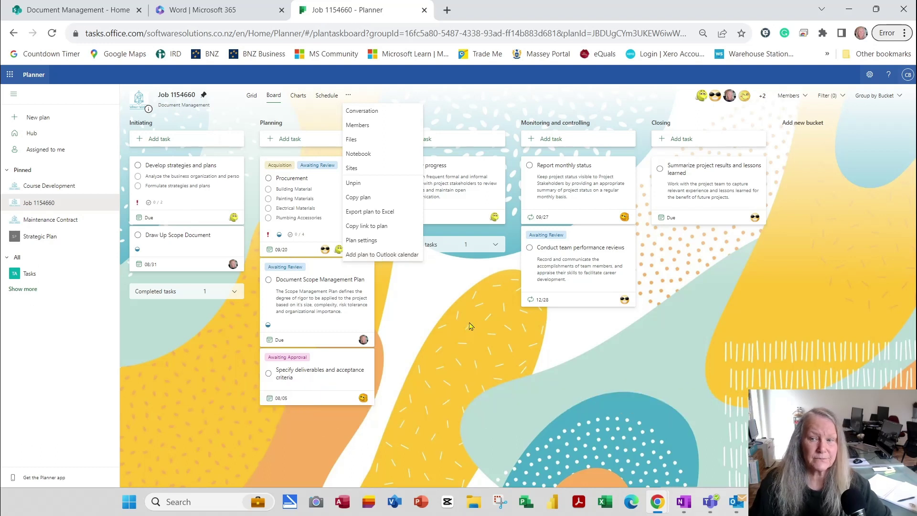
{"action": "left_click", "coordinate": [696, 263]}
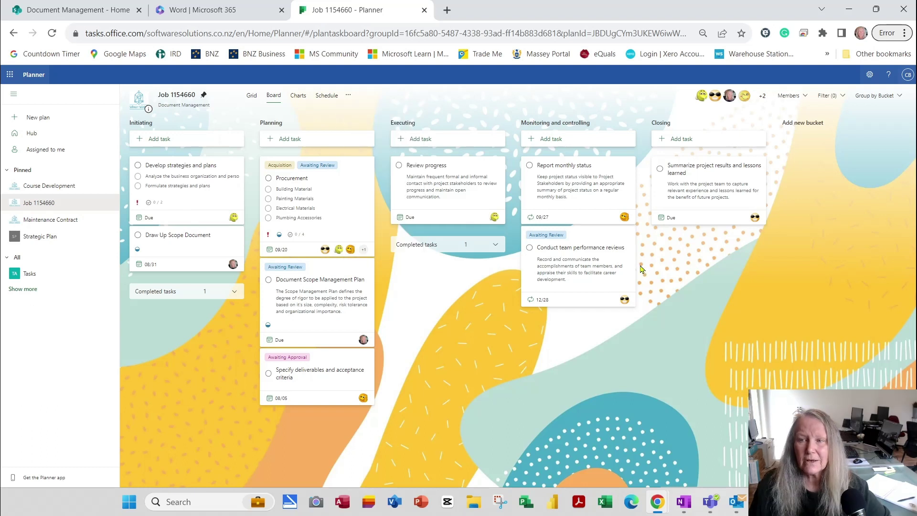